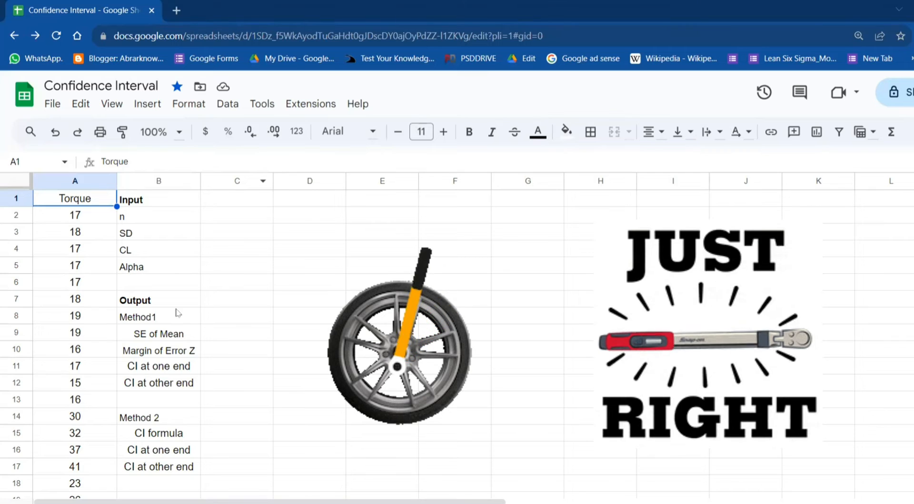
Count the torque readings in C2 with =COUNTA(A2:A25) and decline the suggested autofill
click(226, 215)
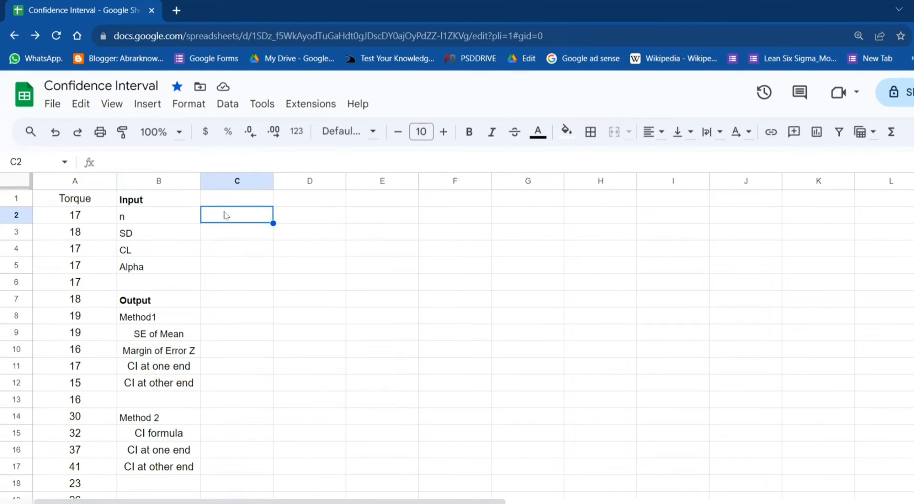
text(=)
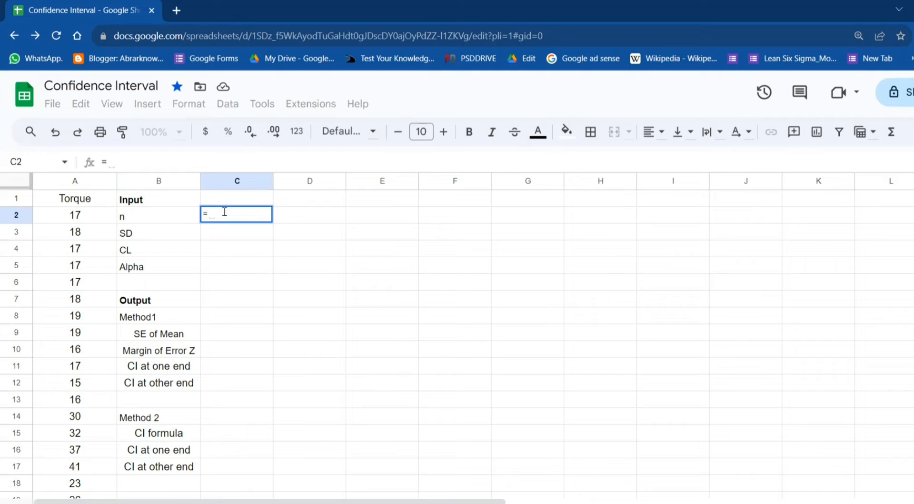
text(count)
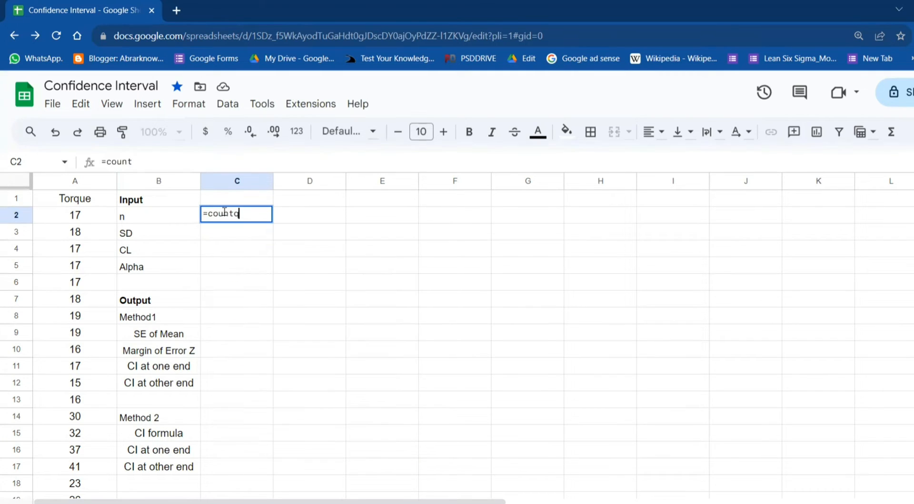
text(a)
key(Tab)
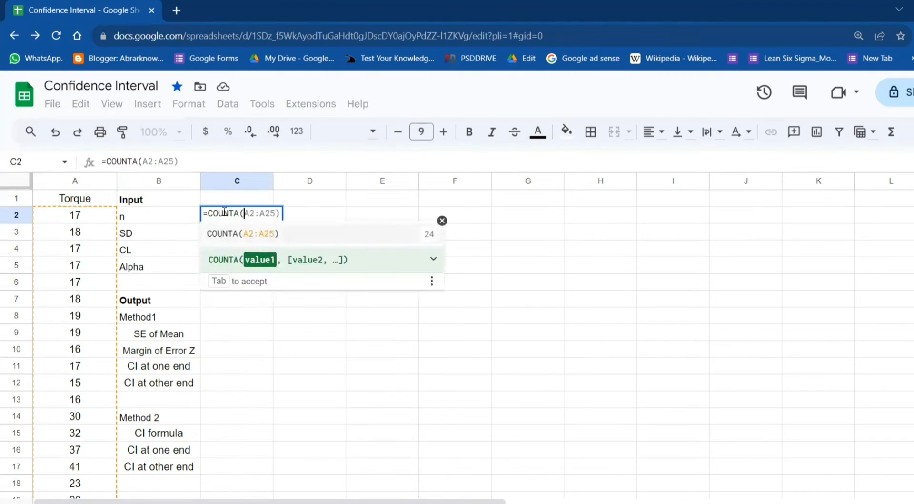
click(90, 213)
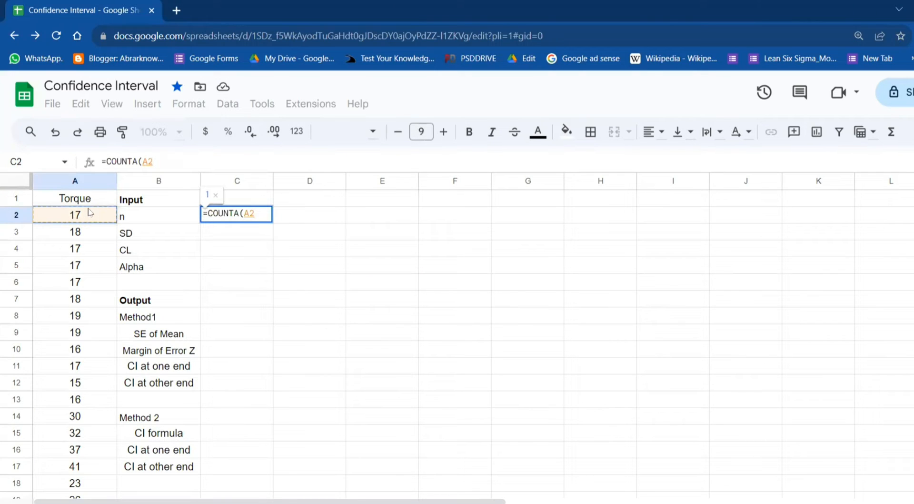
key(shift+Down)
key(shift+Down)
key(shift+Down)
key(shift+Down)
key(shift+Down)
key(shift+Down)
key(shift+Down)
key(shift+Down)
key(shift+Down)
key(shift+Down)
key(shift+Down)
key(shift+Down)
key(shift+Down)
key(shift+Down)
key(shift+Down)
key(shift+Down)
key(shift+Down)
key(shift+Down)
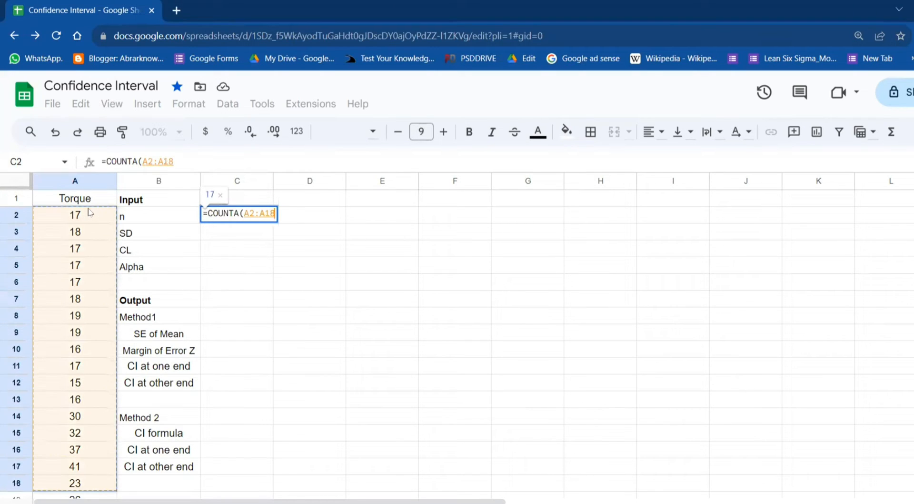
key(shift+Down)
key(shift+Down)
key(shift+Down)
key(shift+Down)
key(shift+Down)
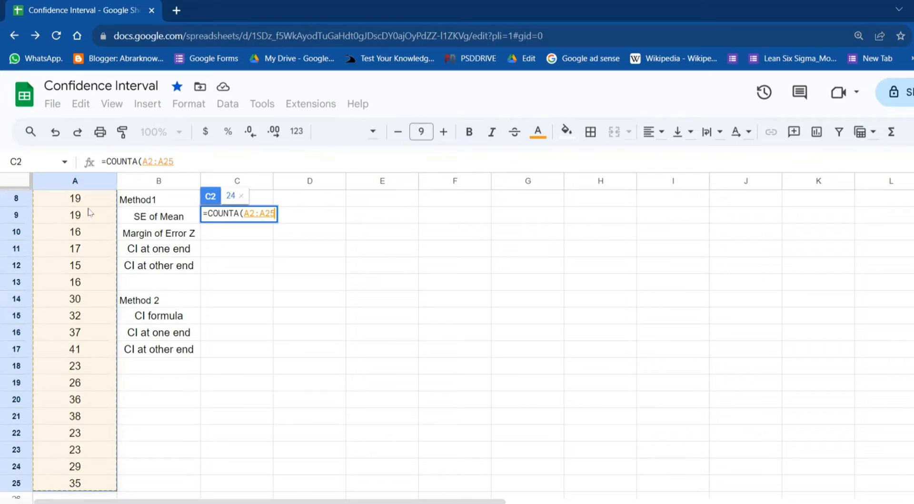
key(Return)
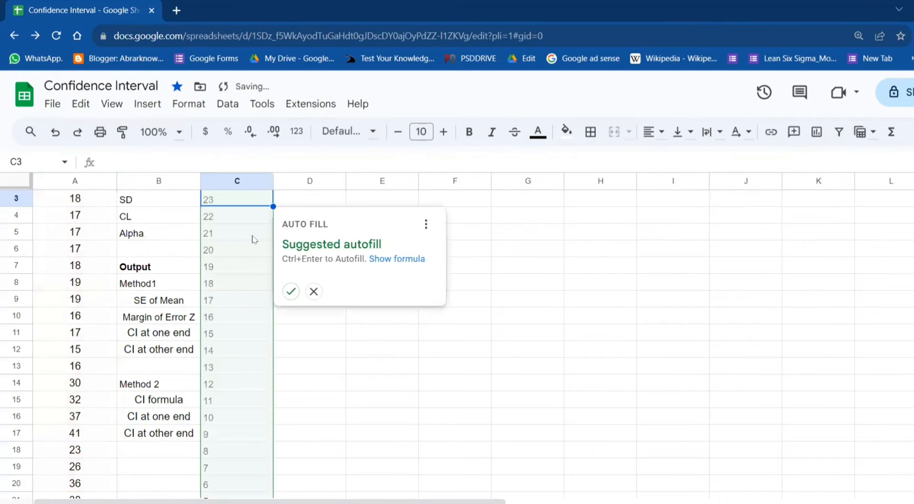
click(313, 291)
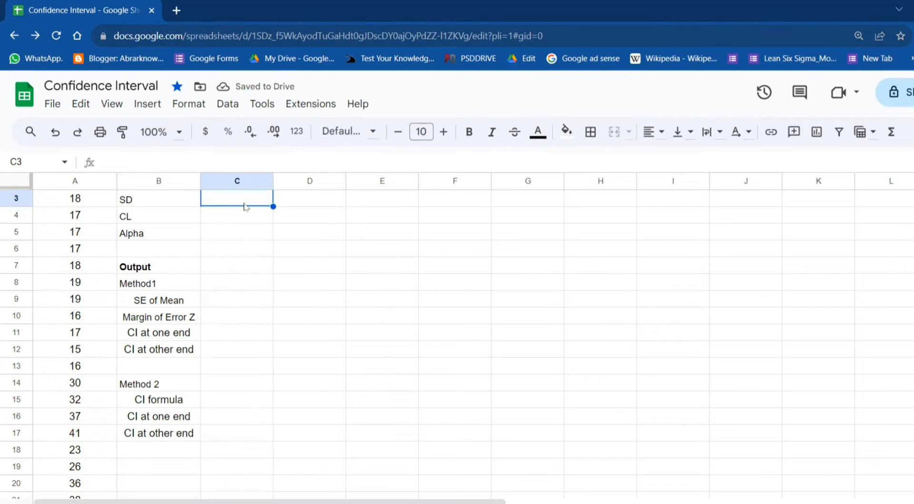
Calculate the standard deviation of the torque readings in C3 with =STDEV(A2:A25)
key(Up)
scroll(245, 206, up, 1)
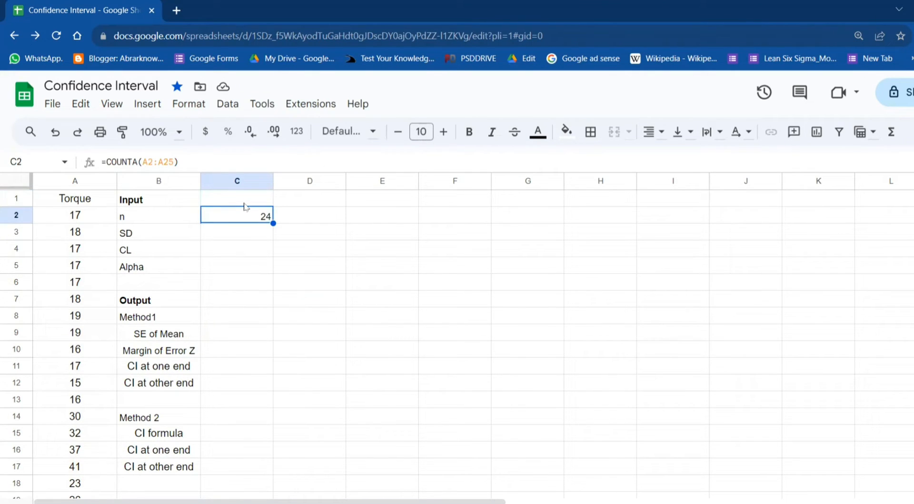
key(Down)
text(=STDEV()
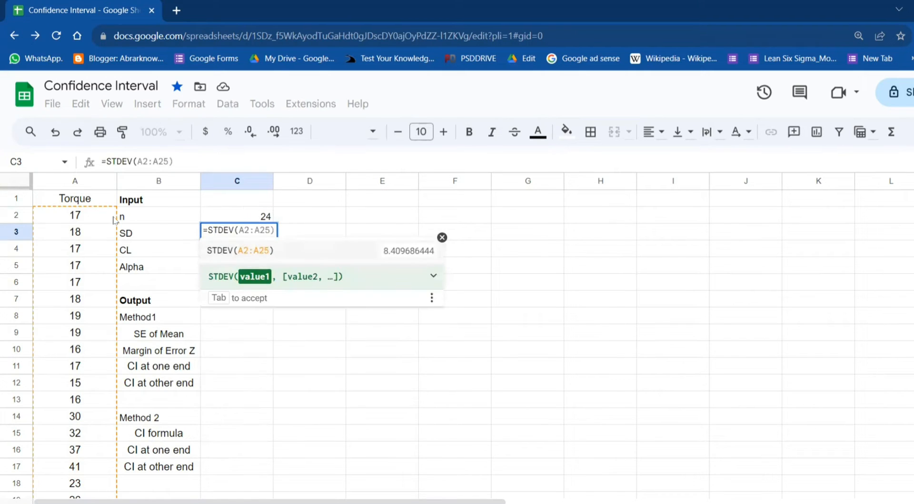
key(Tab)
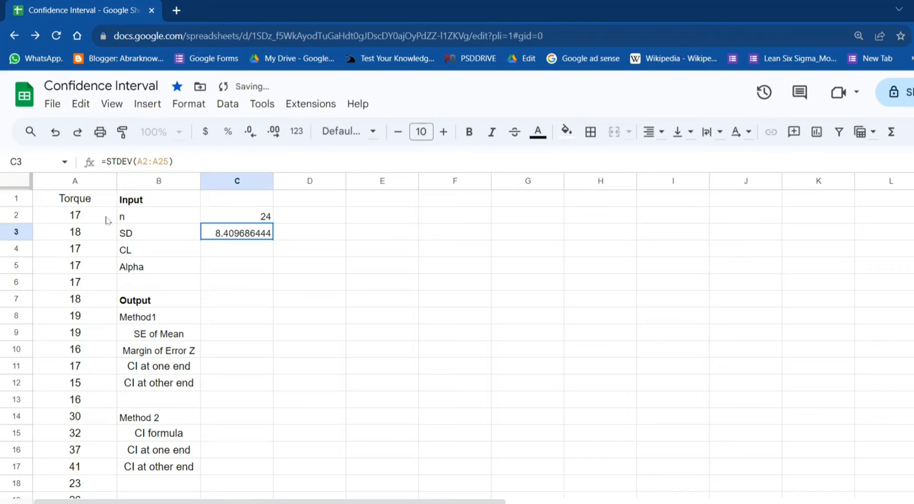
Enter a confidence level of 0.95 in C4 and calculate Alpha in C5 as =1-C4
click(227, 253)
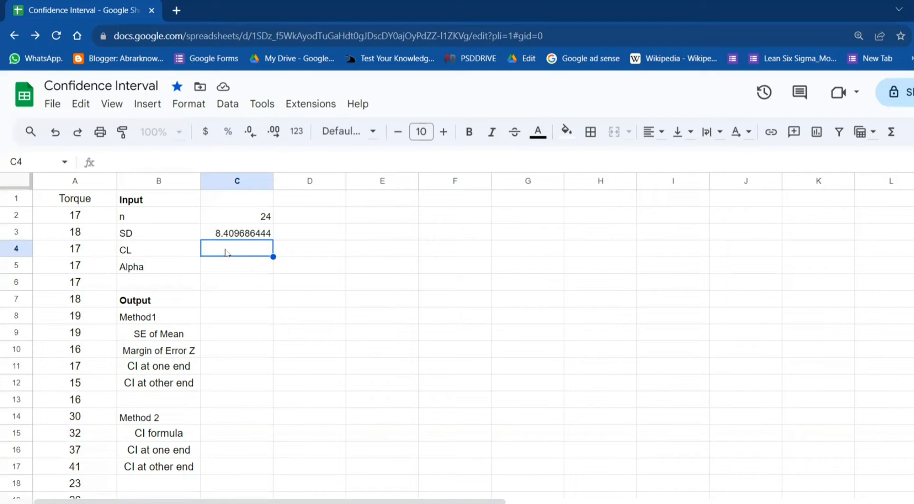
text(0.95)
key(Return)
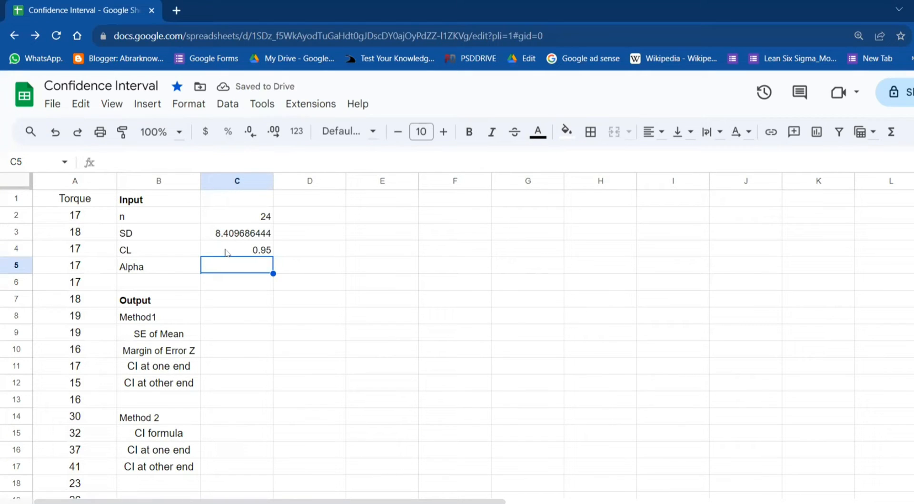
text(=1-)
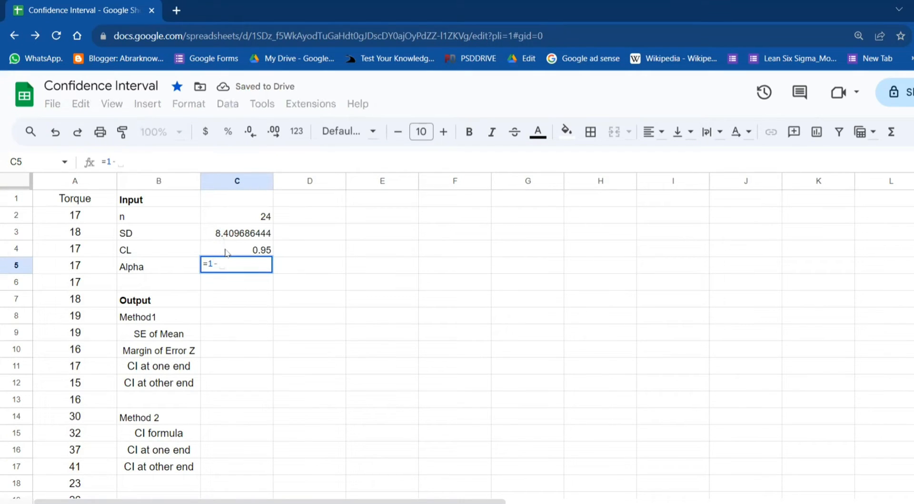
click(226, 252)
key(Return)
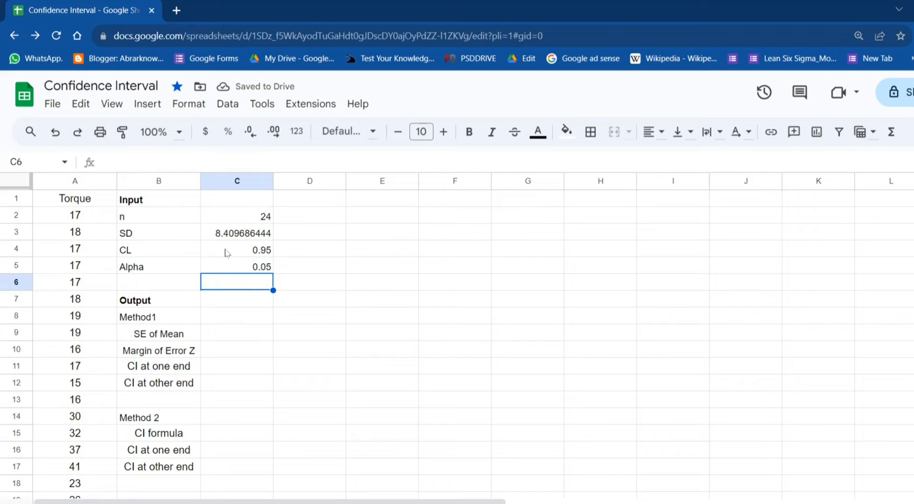
Calculate the SE of Mean in C9 as =C3/SQRT(C2) and enter 1.96 for Margin of Error Z in C10
click(233, 332)
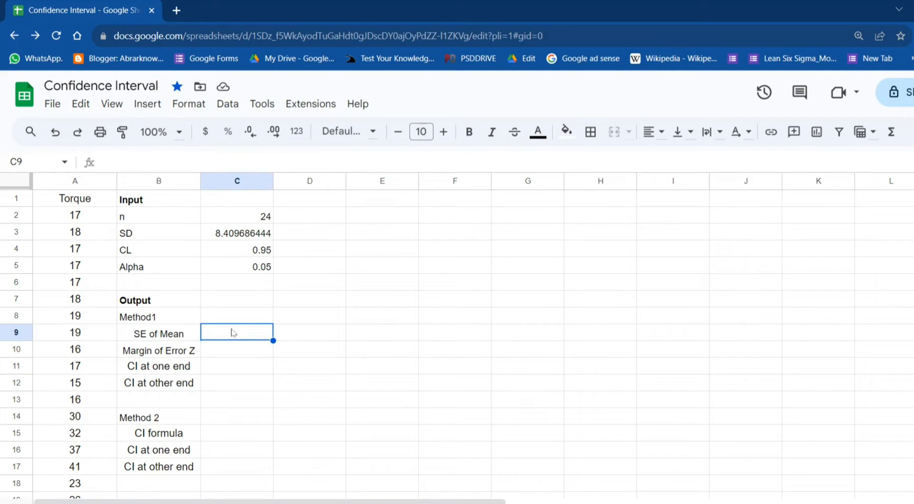
text(=)
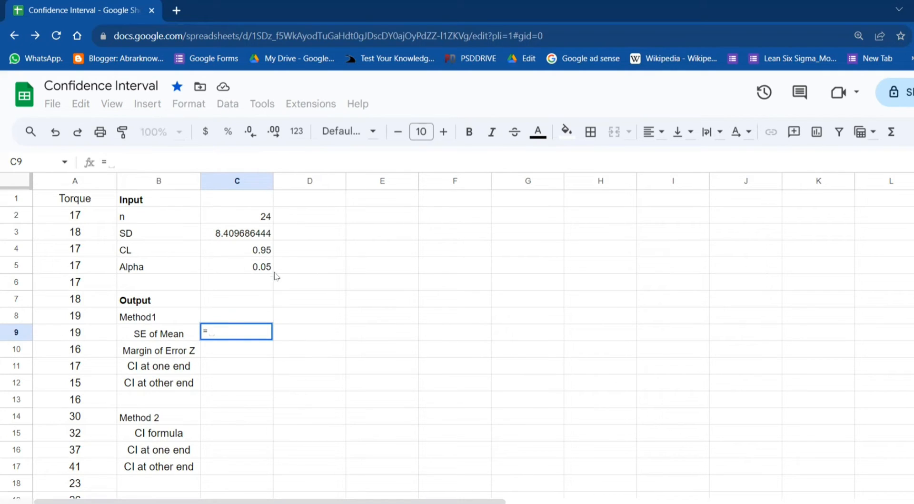
click(253, 234)
text(/)
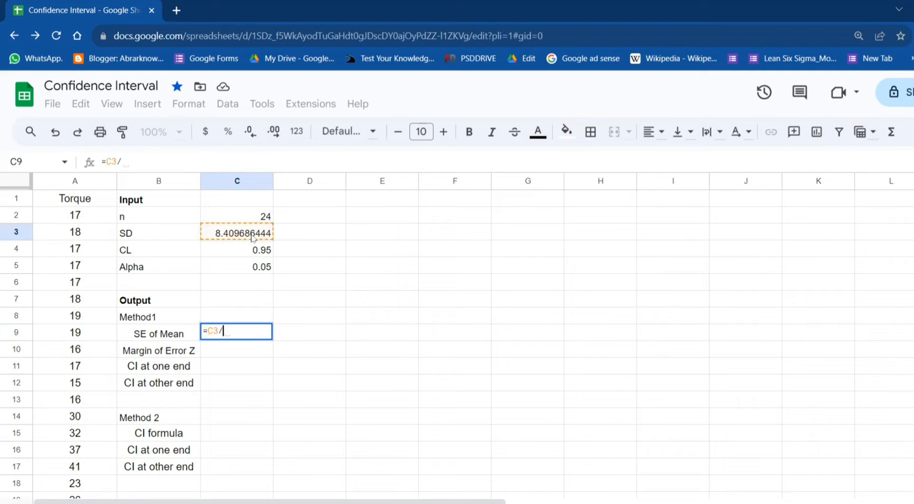
text(s)
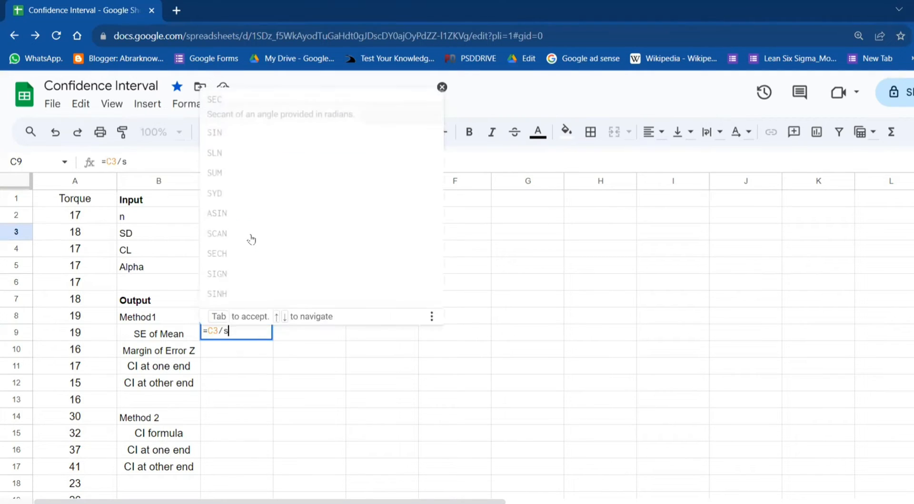
text(q)
key(Tab)
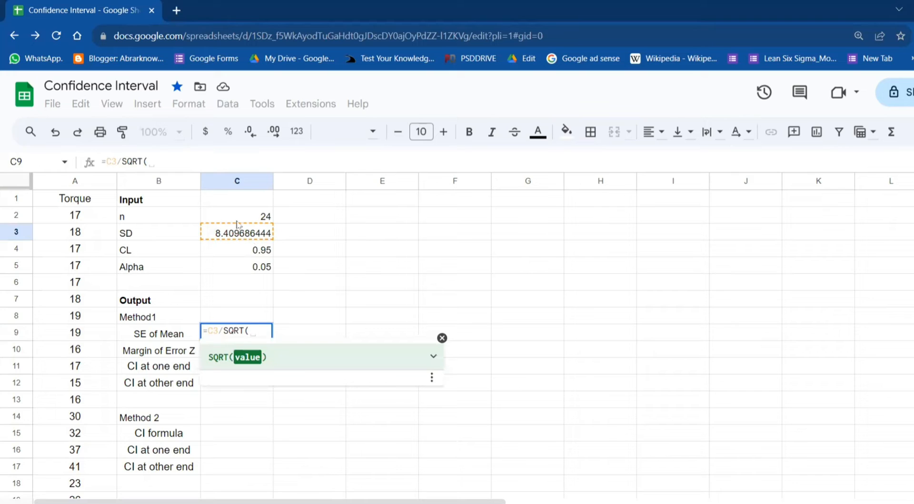
click(236, 216)
text())
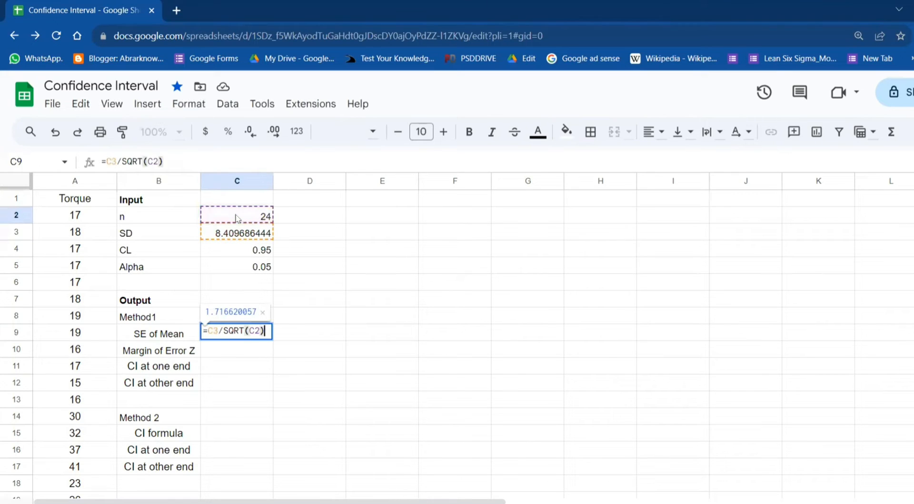
key(Return)
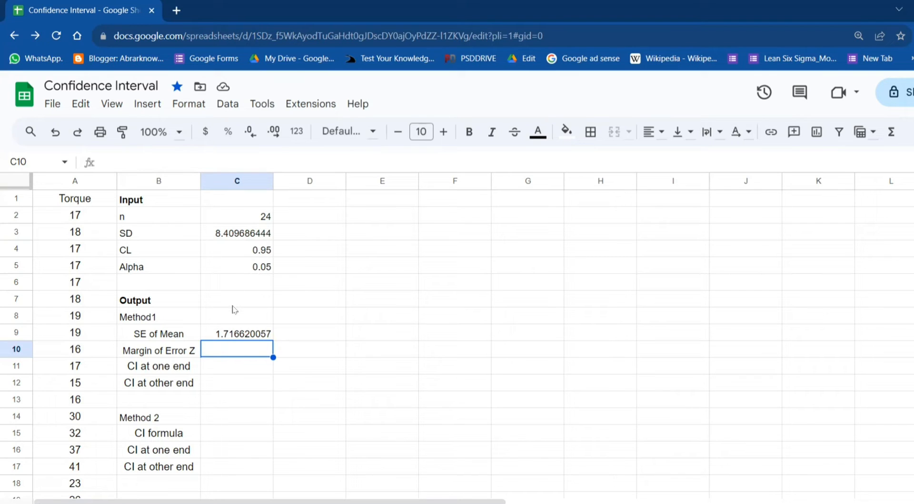
text(1.96)
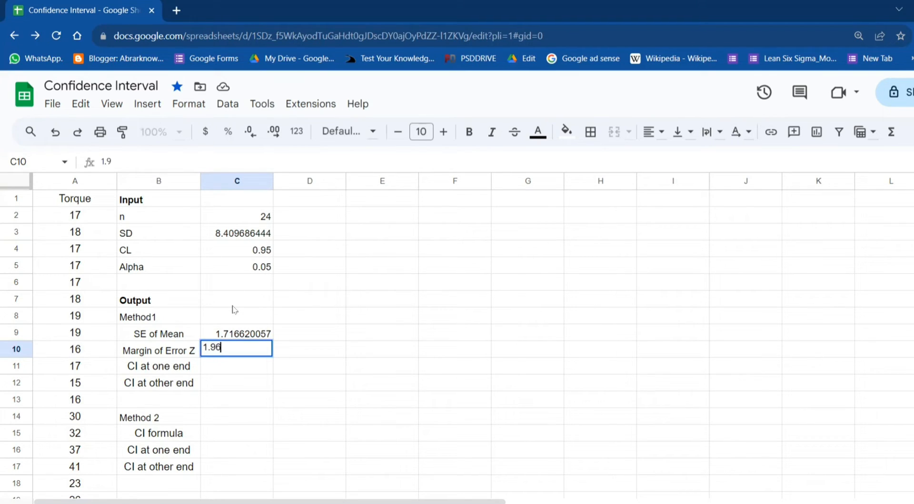
key(Return)
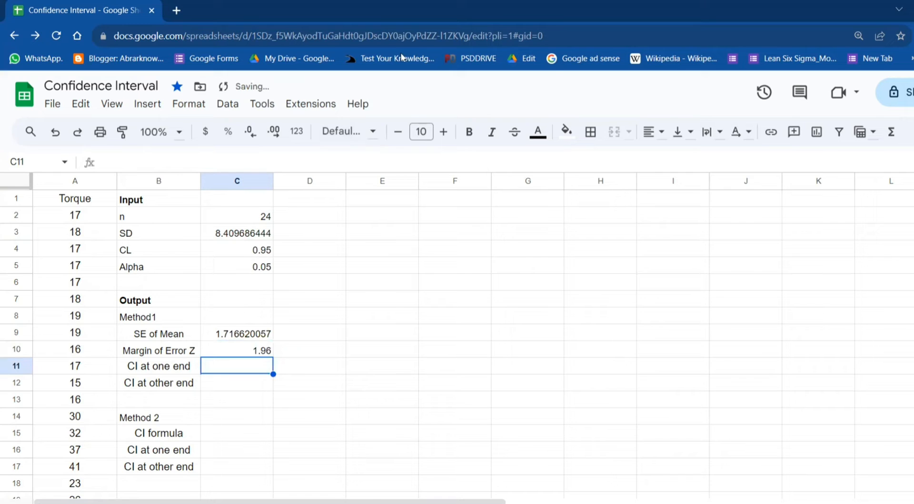
Switch to the Excel workbook, move the z-score table picture below the margin-of-error calculator link, and select the link's cell
click(176, 10)
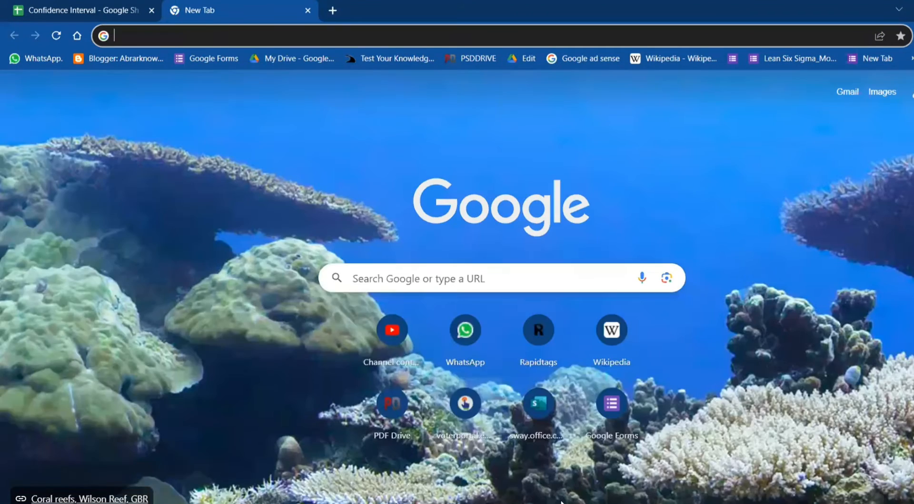
key(alt+Tab)
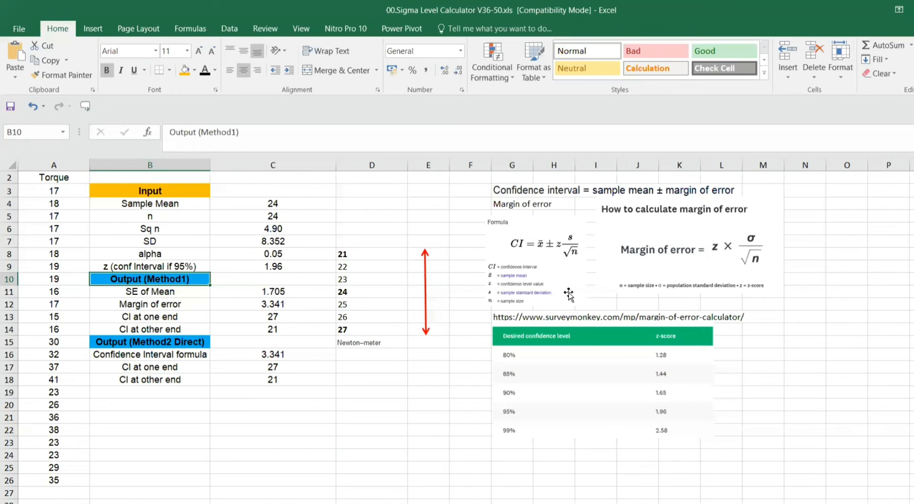
click(548, 320)
drag(547, 322, 449, 359)
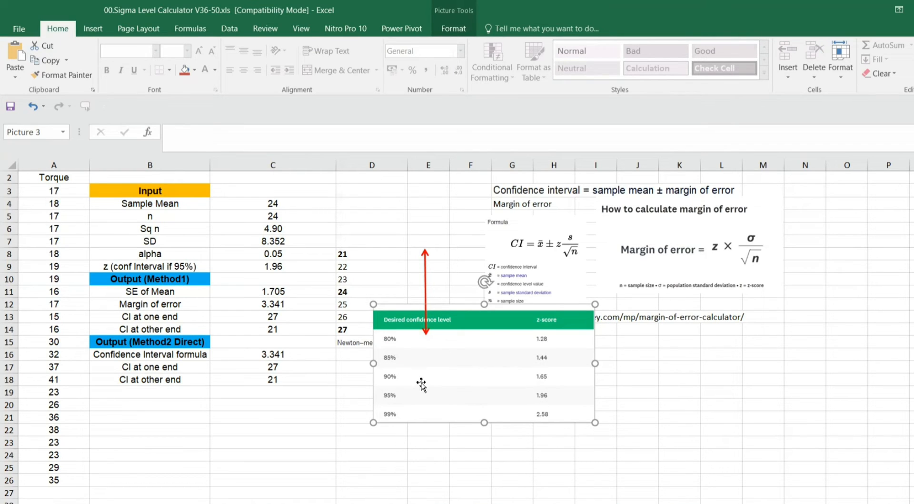
drag(450, 344, 519, 399)
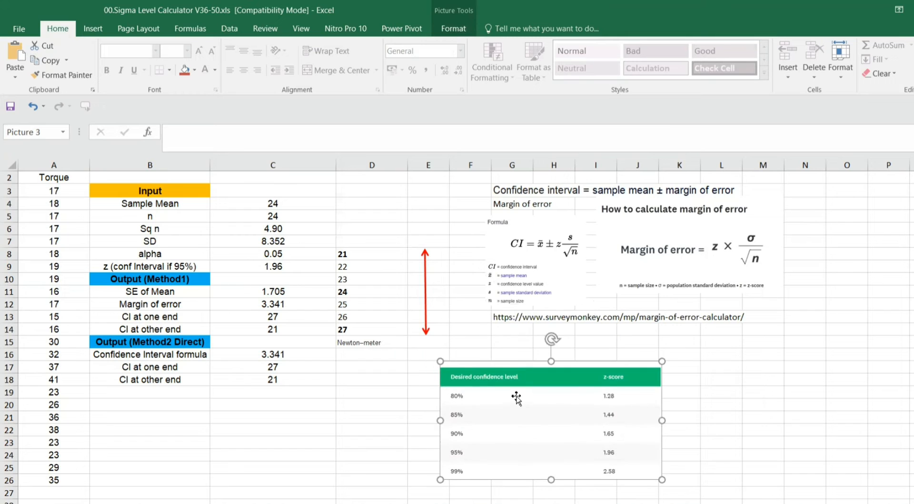
click(499, 326)
click(497, 316)
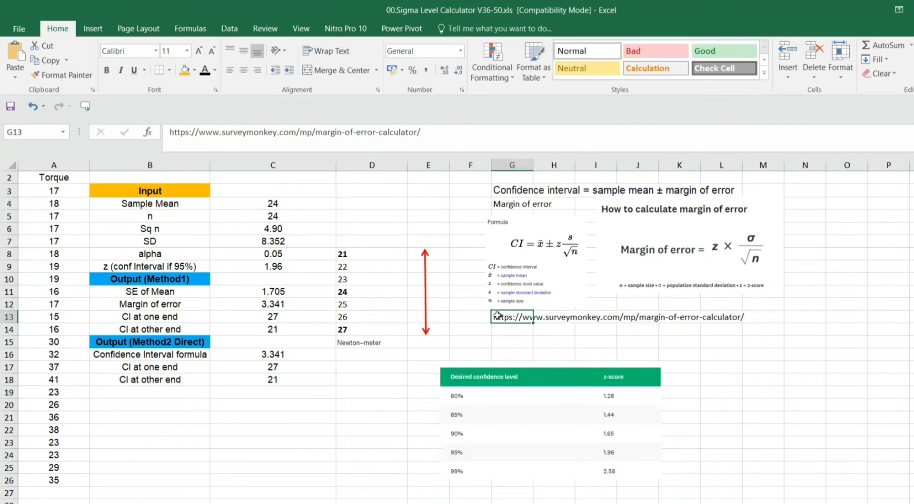
Switch back to the Confidence Interval spreadsheet in Google Sheets
key(alt+Tab)
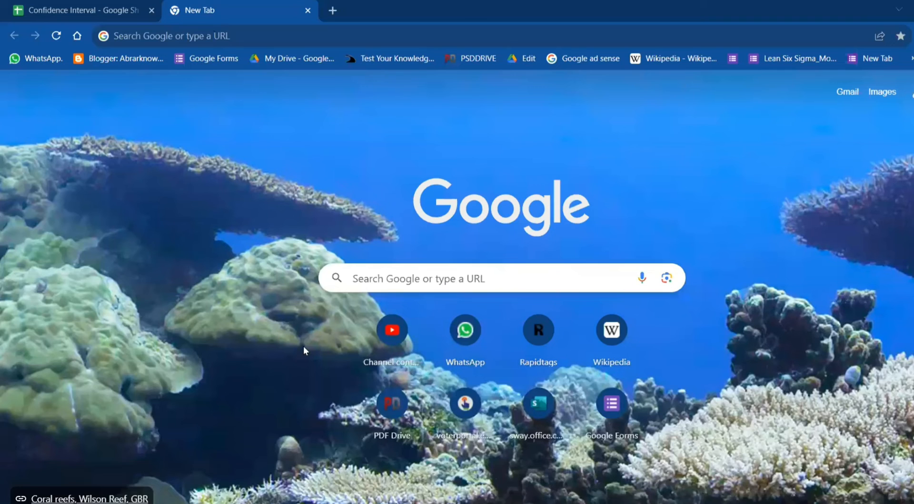
key(alt+Tab)
key(alt+Tab)
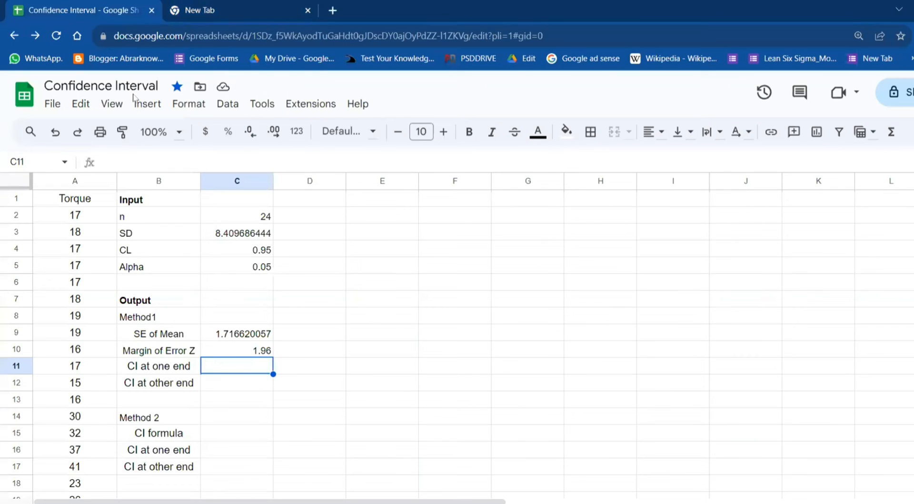
double_click(240, 371)
text(=)
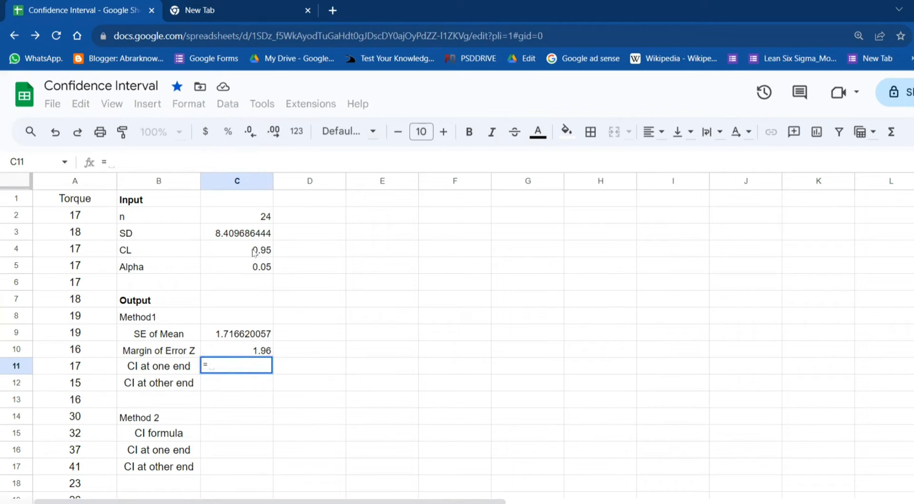
key(Escape)
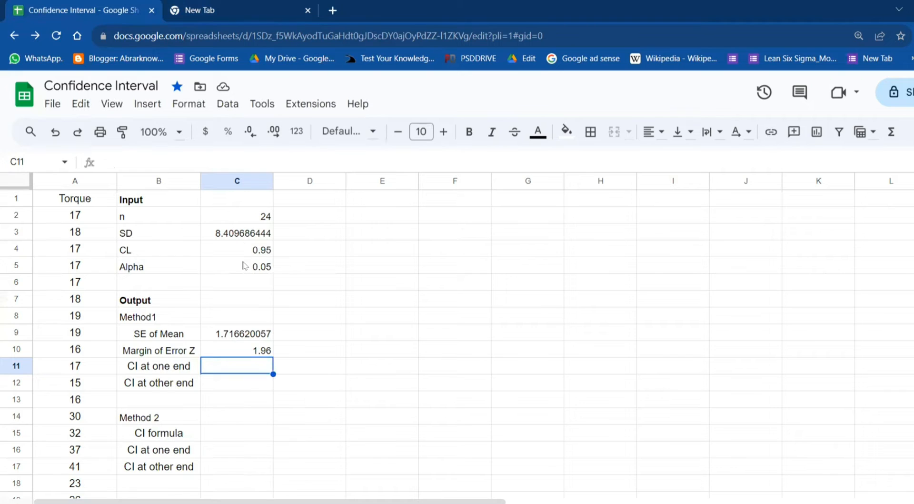
Label cell B6 as Mean, below the Alpha row in the Input section
click(161, 285)
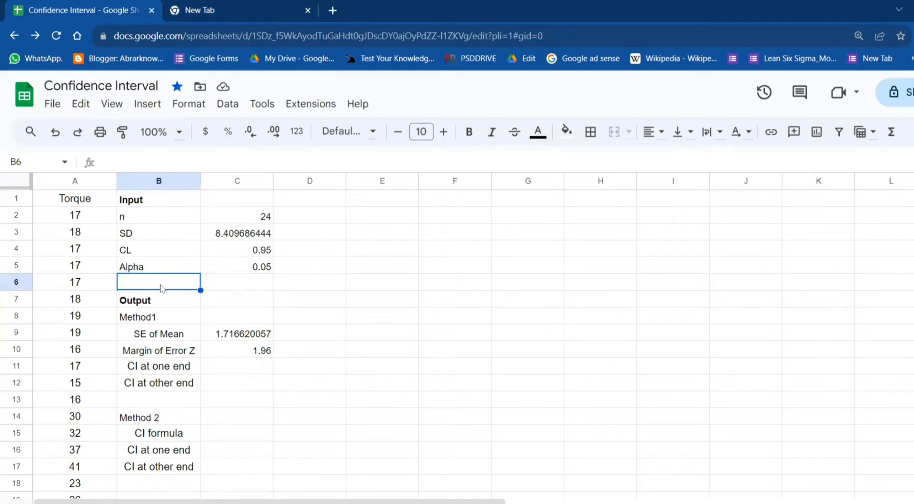
text(Mean)
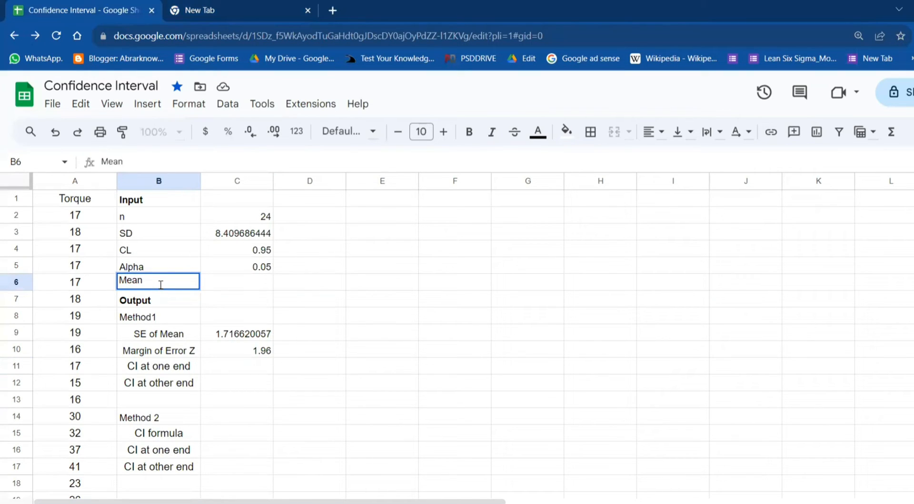
key(Return)
click(162, 287)
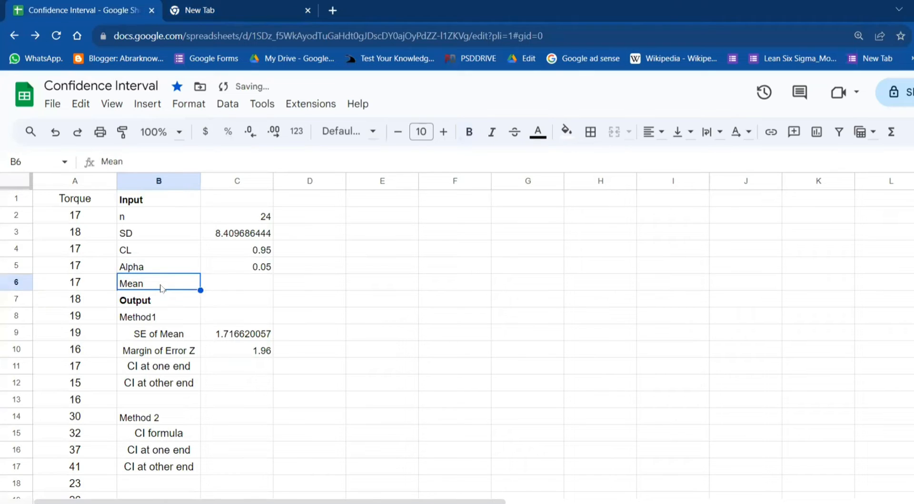
Calculate the mean of the torque readings in C6 as =AVERAGE(A2:A25)
key(Tab)
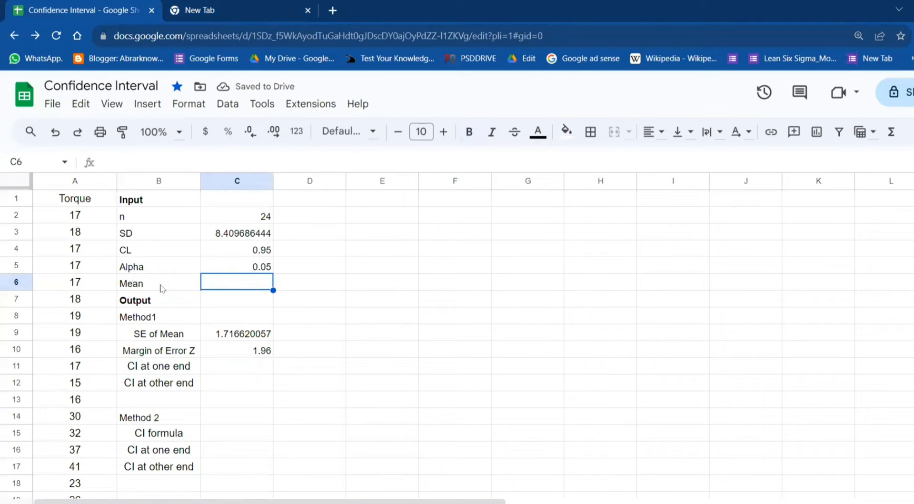
text(=average()
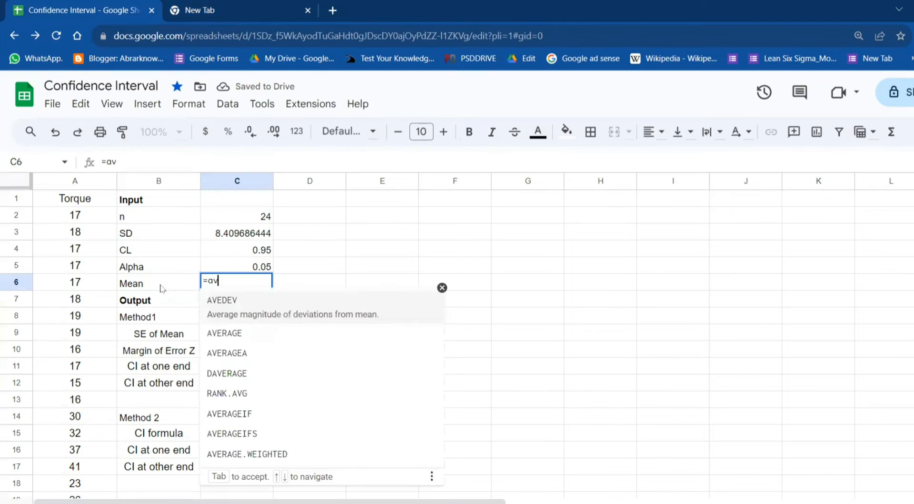
click(85, 216)
key(shift+Down)
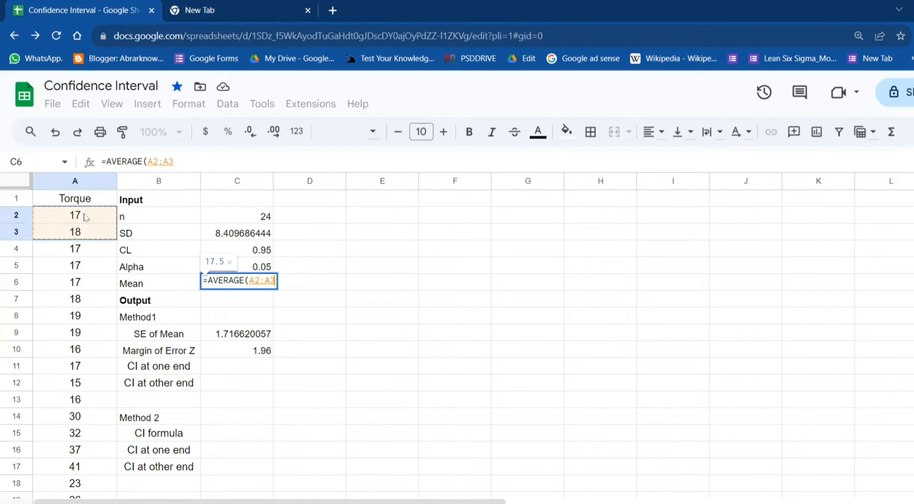
key(shift+Down)
key(shift+Down)
key(shift+Down)
key(shift+Down)
key(shift+Down)
key(shift+Down)
key(shift+Down)
key(shift+Down)
key(shift+Down)
key(shift+Down)
key(shift+Down)
key(shift+Down)
key(shift+Down)
key(shift+Down)
key(shift+Down)
key(shift+Down)
key(shift+Down)
key(shift+Down)
key(shift+Down)
key(shift+Down)
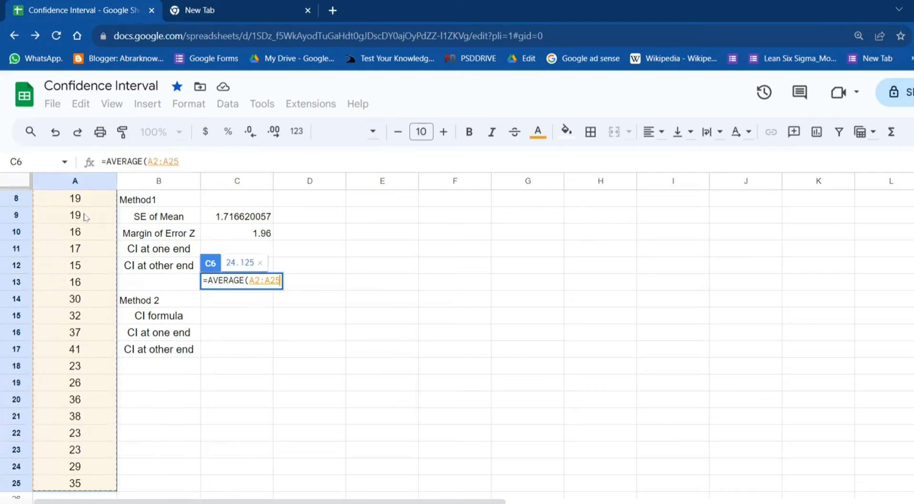
key(Return)
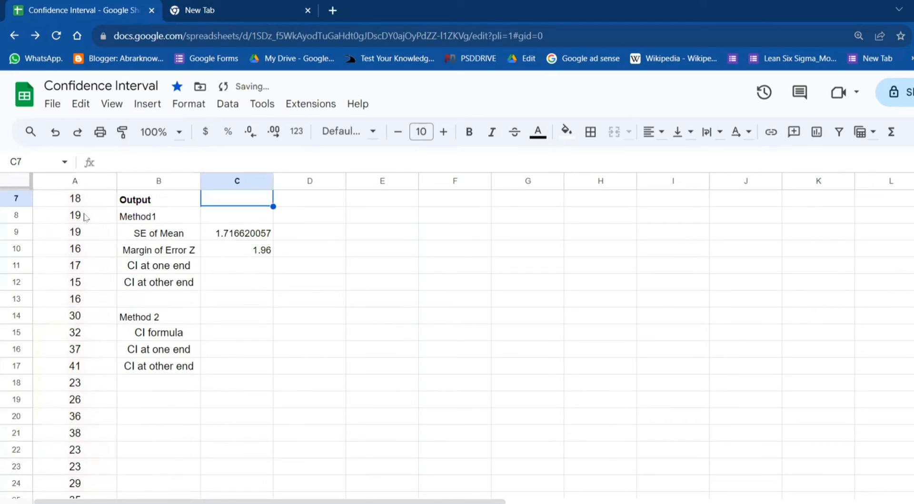
key(Up)
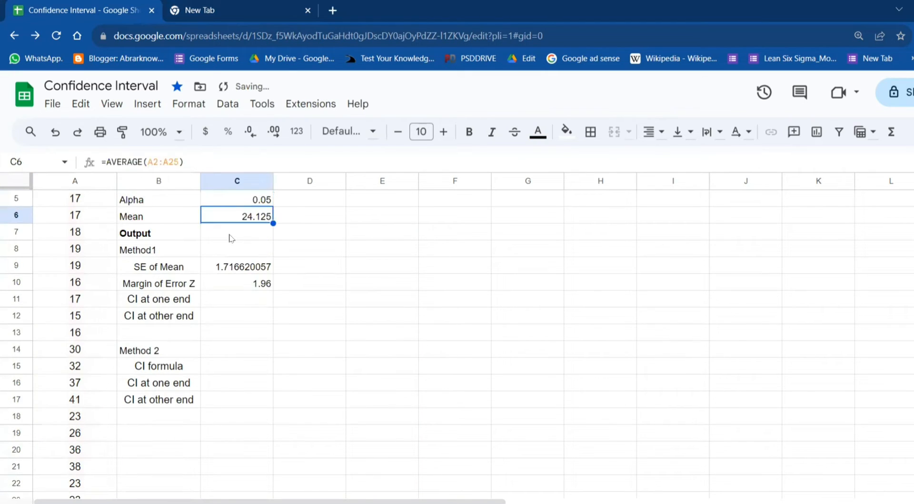
Calculate Method1's CI at one end in C11 as =C6+C10*C9
key(Down)
key(Down)
key(Down)
key(Down)
key(Down)
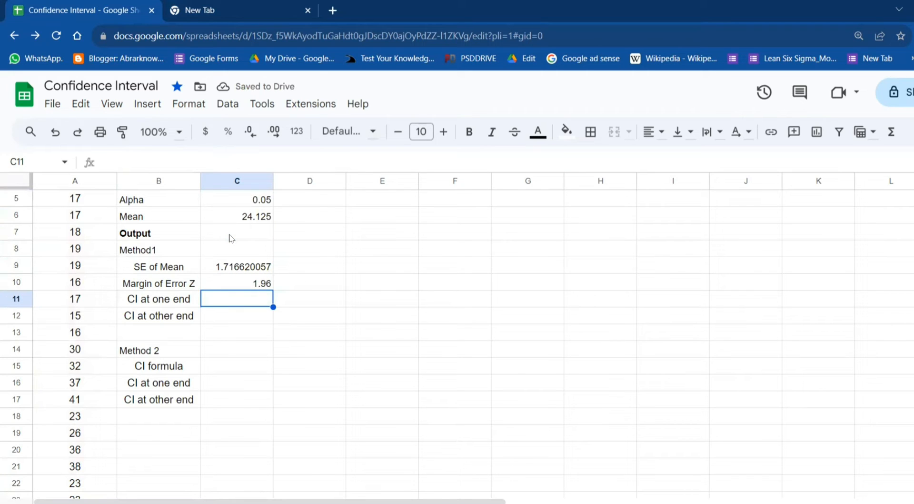
text(=)
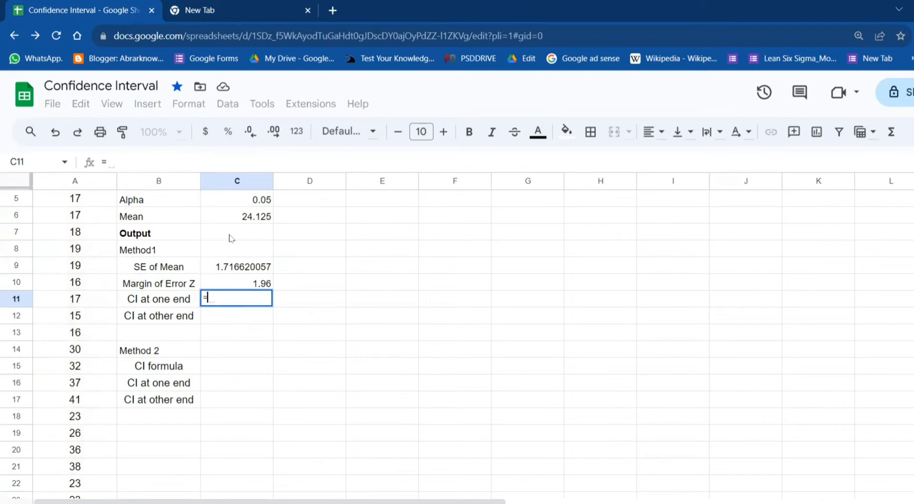
click(256, 217)
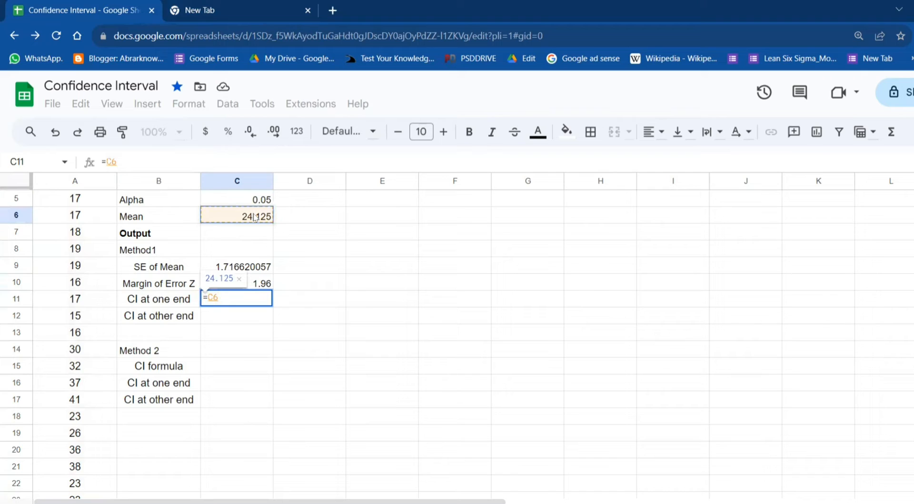
text(+)
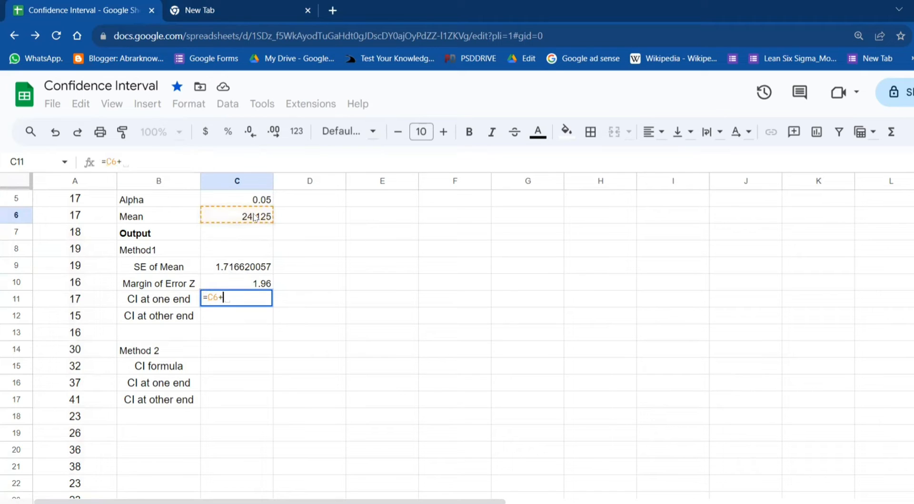
click(246, 282)
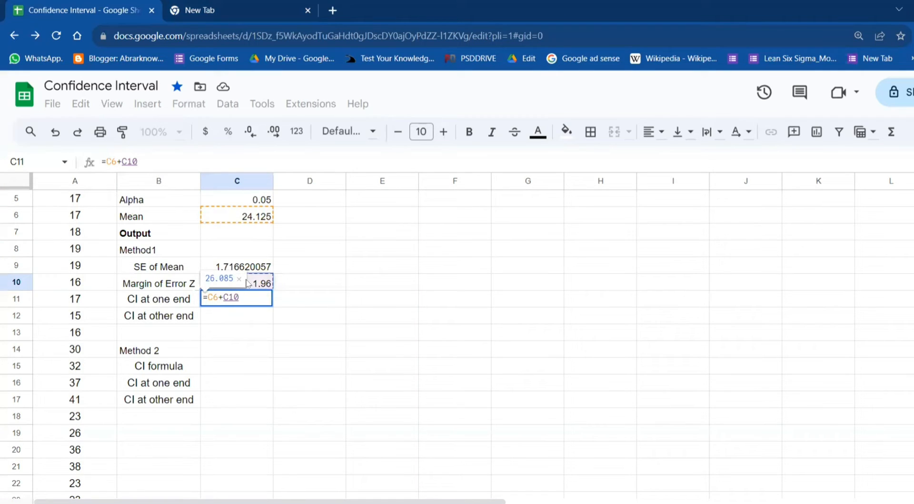
text(*)
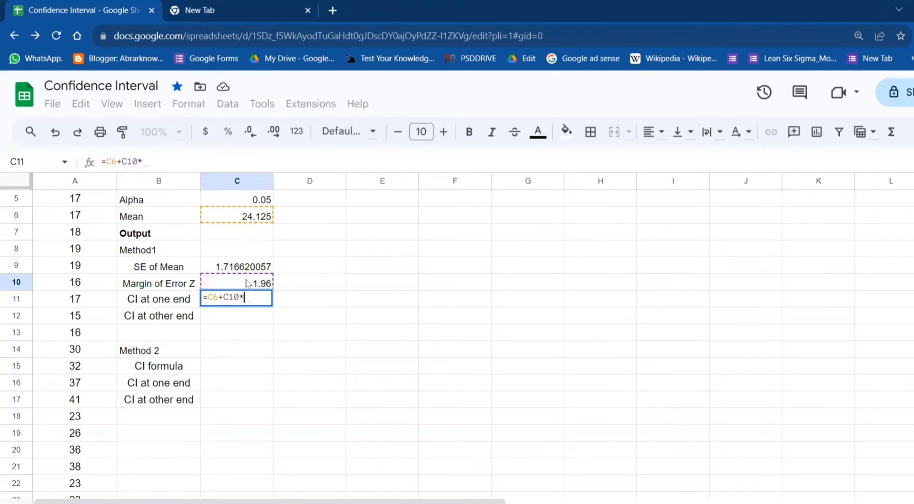
click(241, 267)
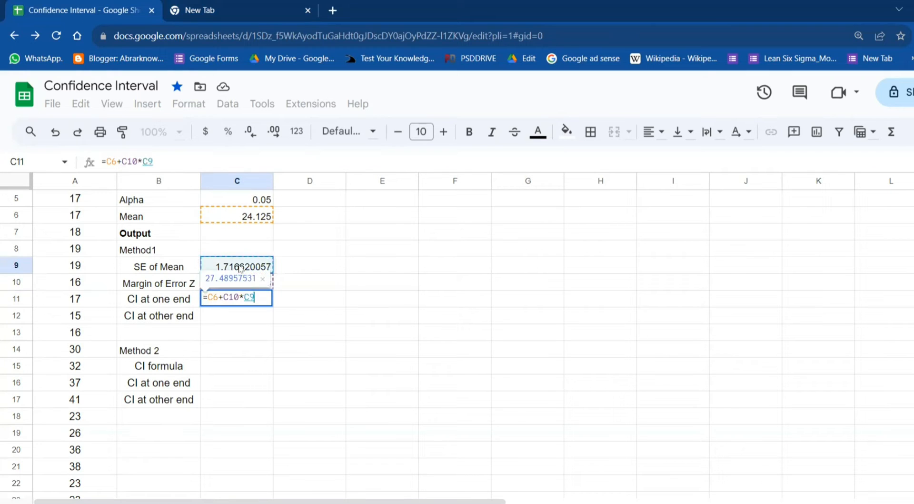
key(Return)
Format the CI at one end value in C11 to show no decimal places
click(245, 301)
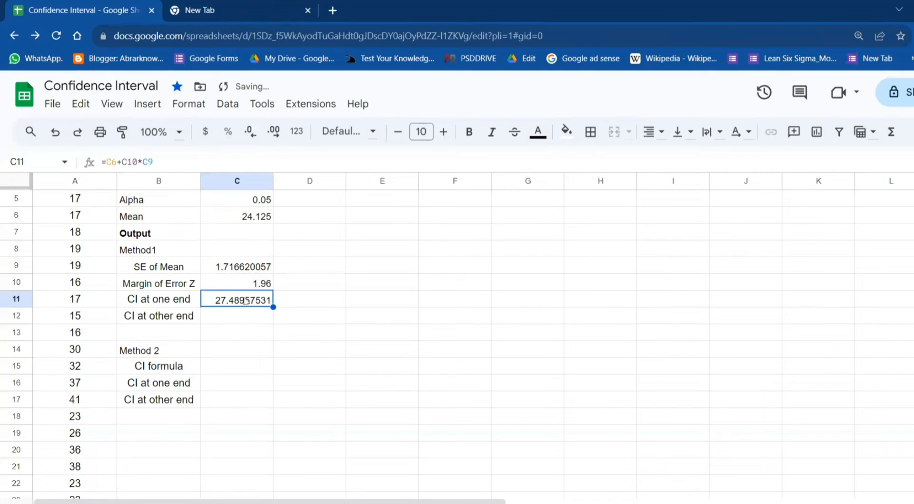
click(248, 319)
click(246, 284)
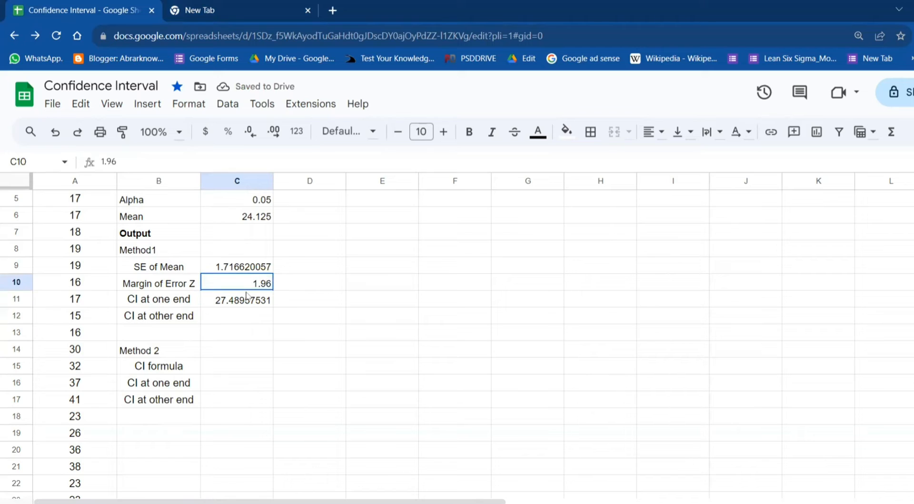
click(248, 304)
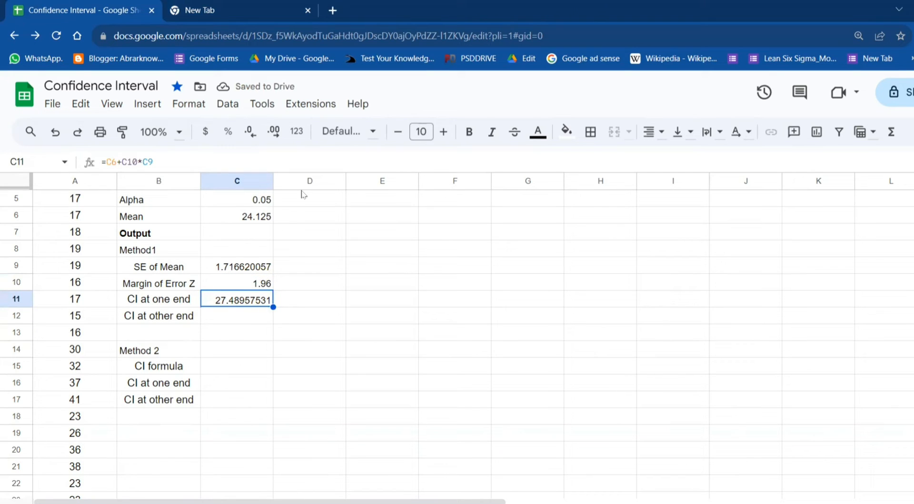
click(275, 132)
click(274, 132)
click(275, 132)
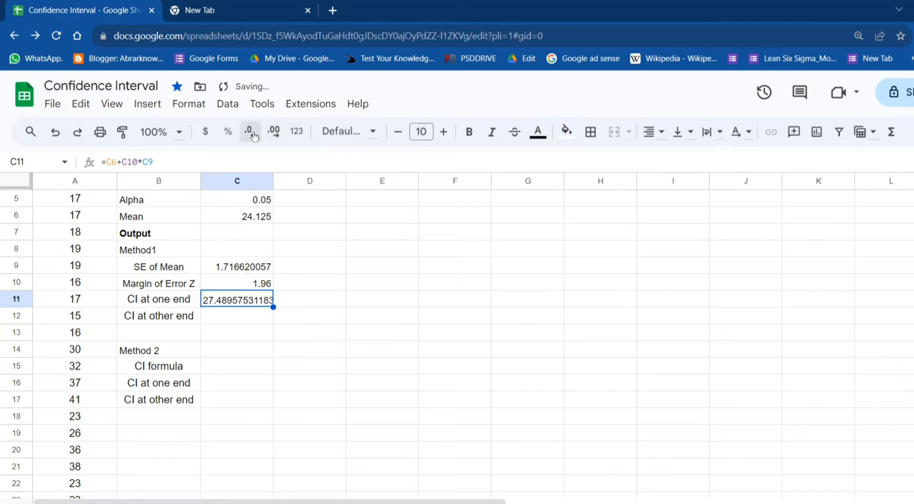
click(255, 136)
click(254, 137)
click(254, 136)
click(254, 136)
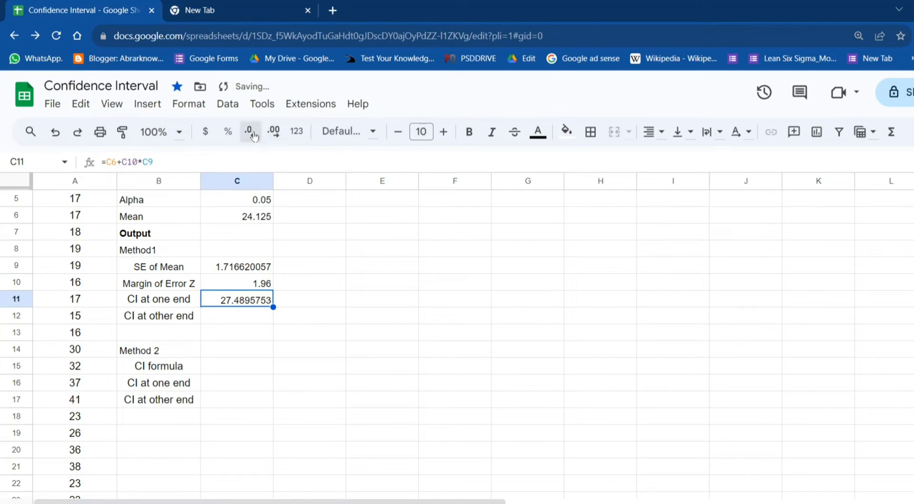
click(254, 136)
click(254, 136)
click(255, 136)
click(254, 136)
click(254, 137)
click(254, 136)
click(254, 136)
Calculate Method1's CI at other end in C12 as =C6-C10*C9
click(248, 322)
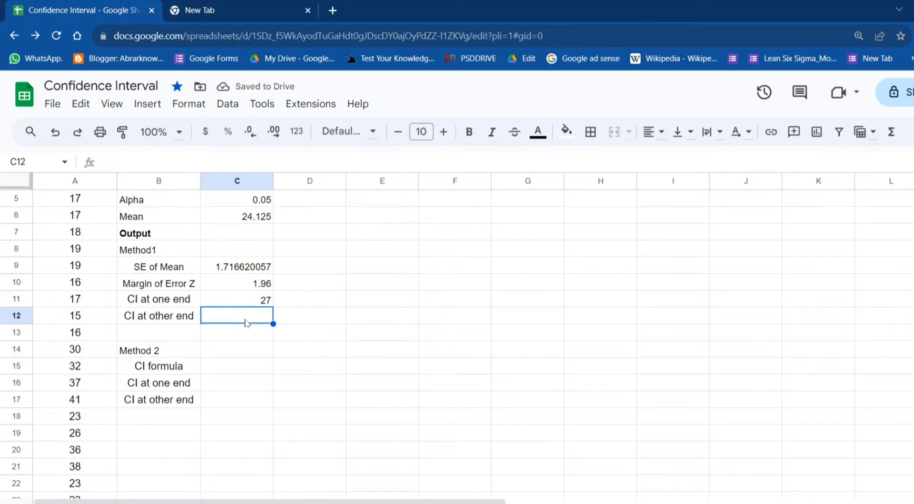
text(=)
click(238, 236)
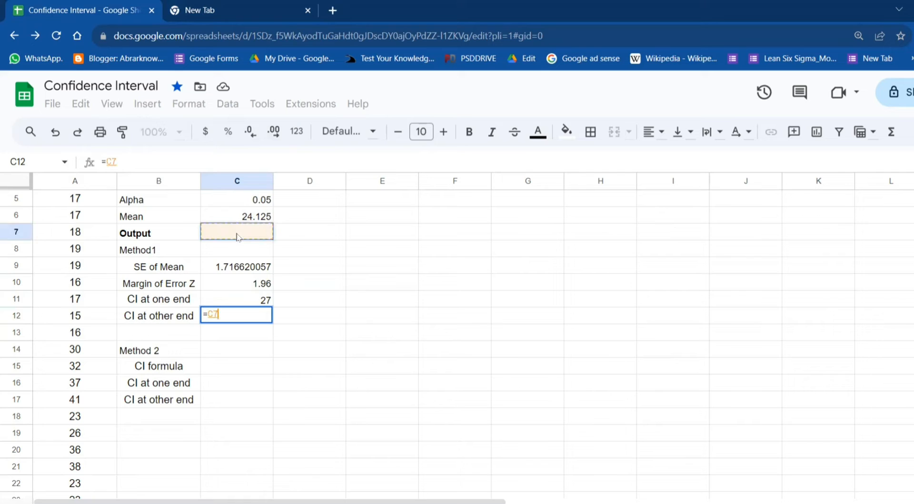
key(Up)
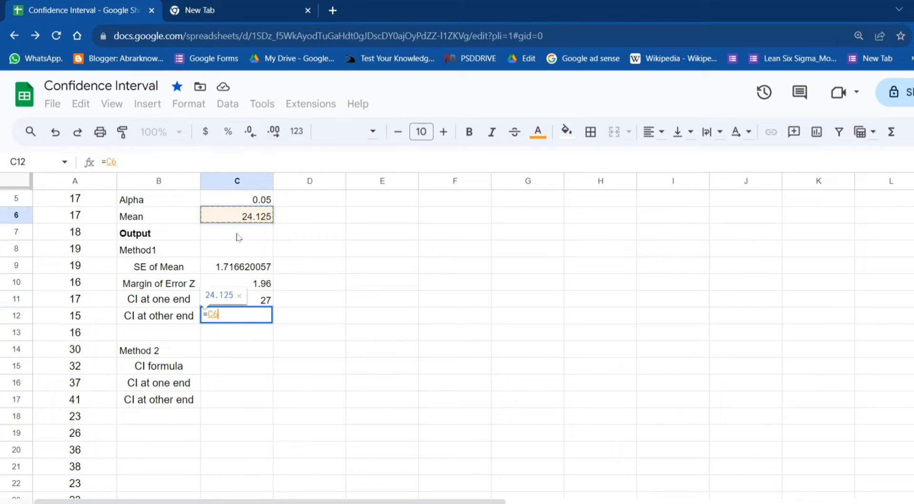
text(-)
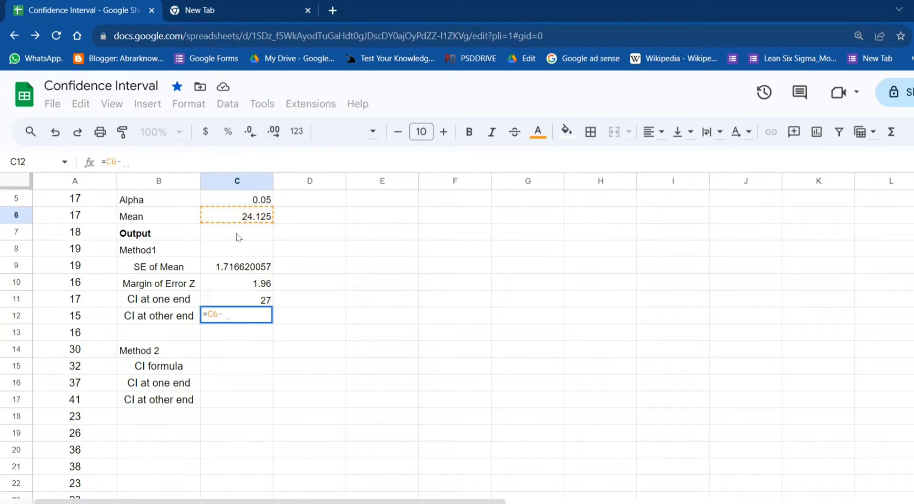
click(240, 284)
text(*)
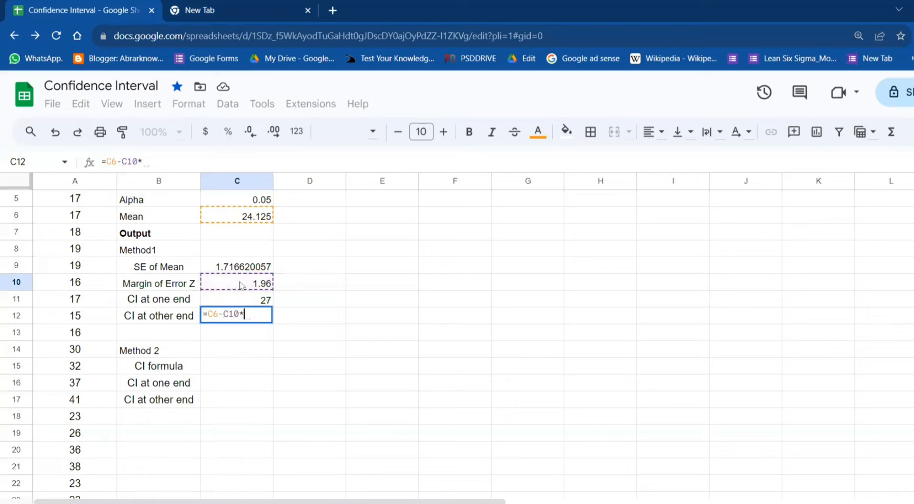
key(Return)
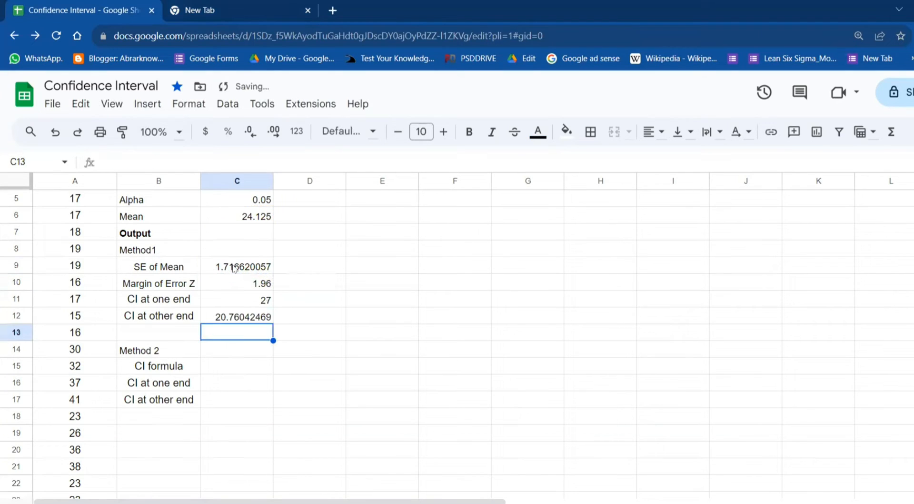
Format the CI at other end value in C12 to show no decimal places
click(244, 318)
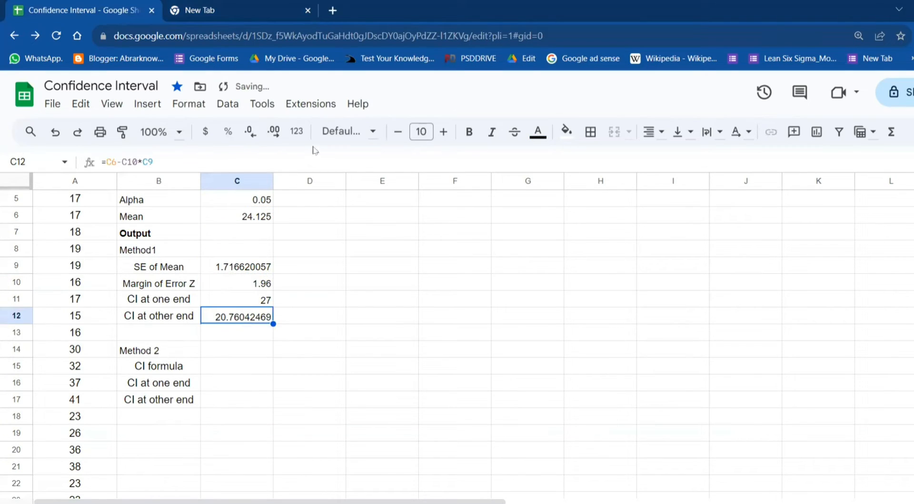
click(256, 134)
click(256, 134)
click(256, 134)
click(255, 134)
click(256, 134)
click(255, 134)
click(256, 134)
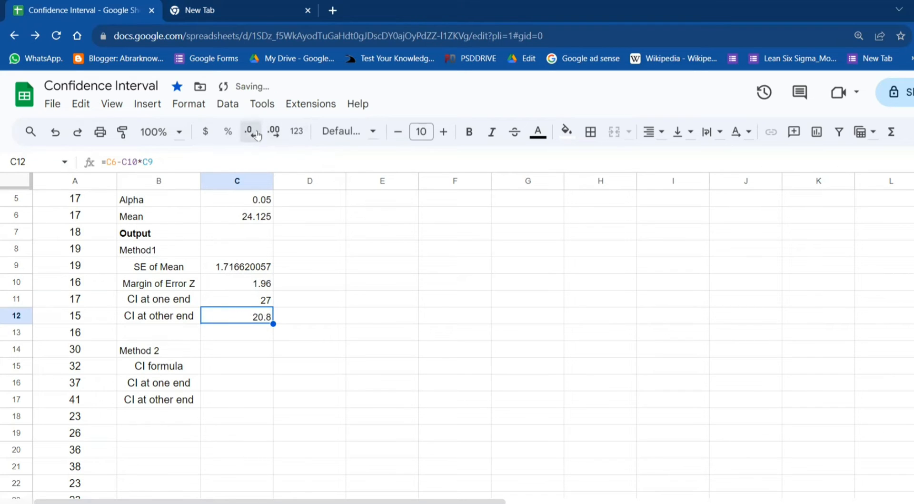
click(255, 134)
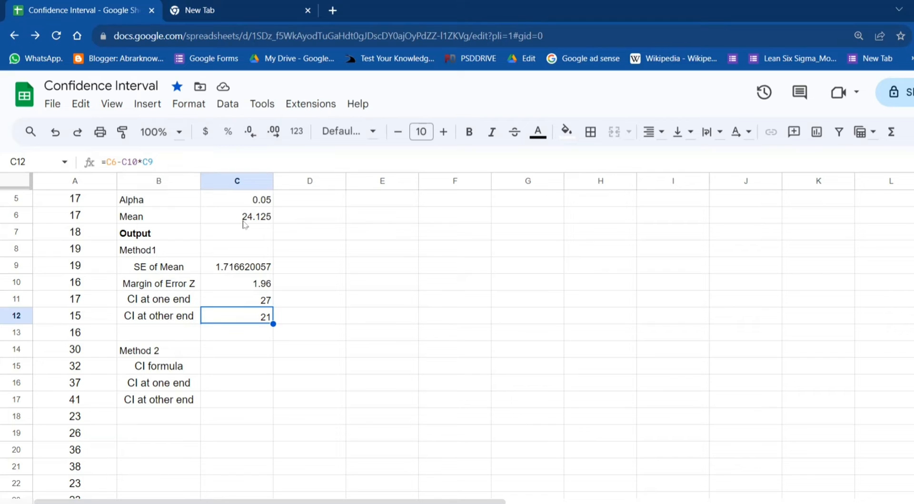
Calculate Method 2's CI formula value in C15 as =CONFIDENCE(C5,C3,C2), using alpha, standard deviation and sample size
click(232, 353)
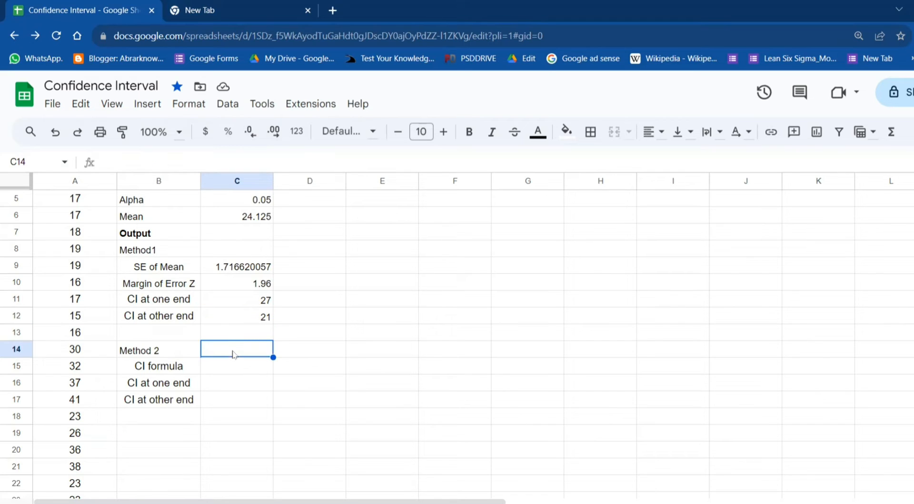
click(233, 367)
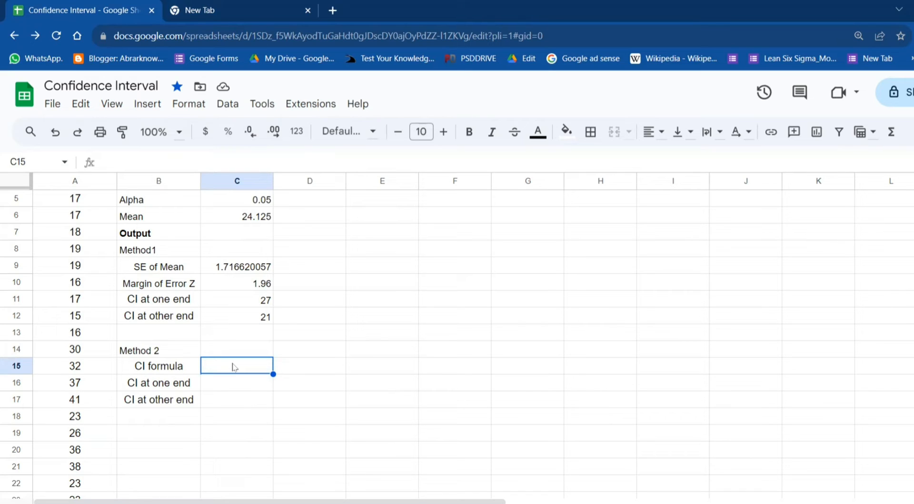
text(=)
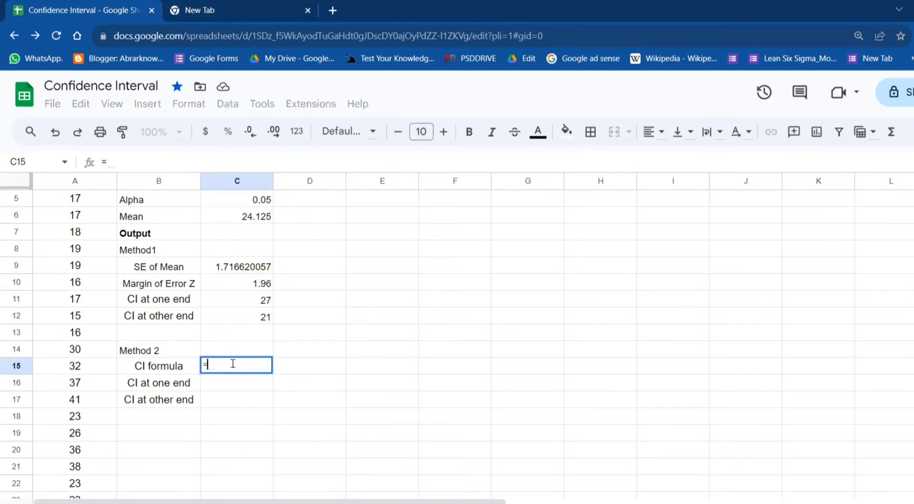
text(conf)
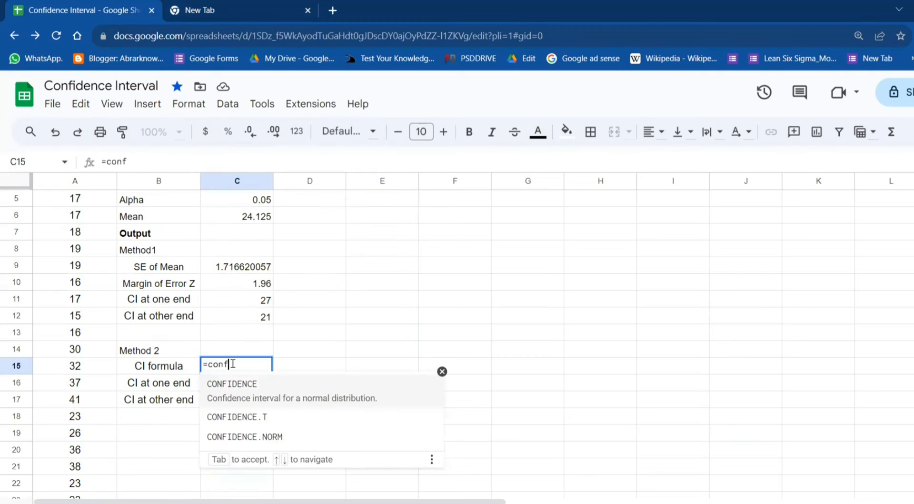
key(Tab)
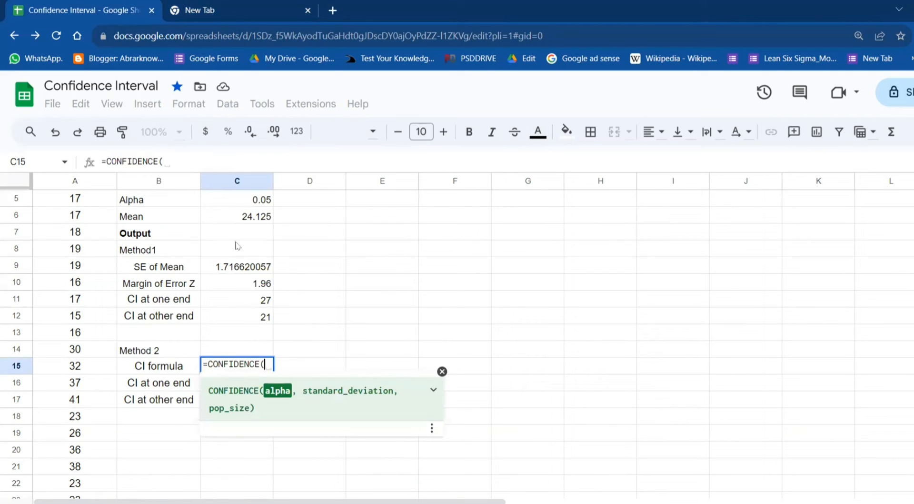
click(231, 237)
key(Up)
key(Up)
key(Up)
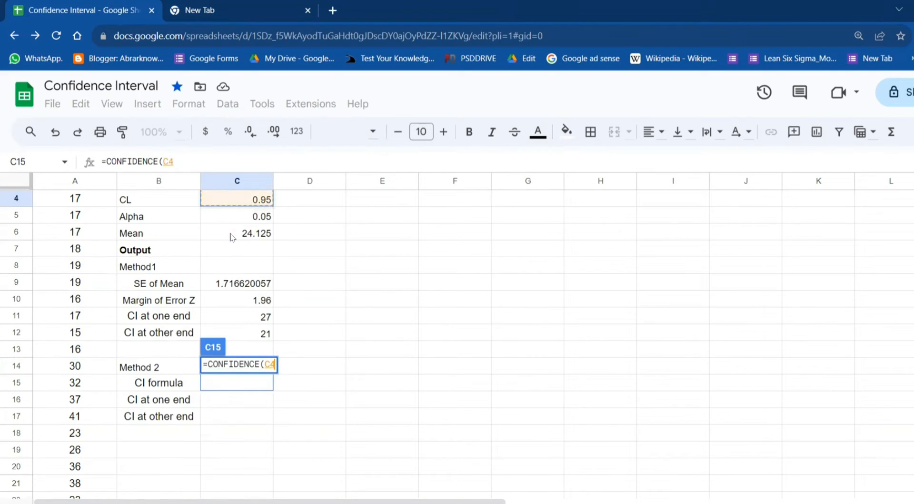
key(Down)
text(,)
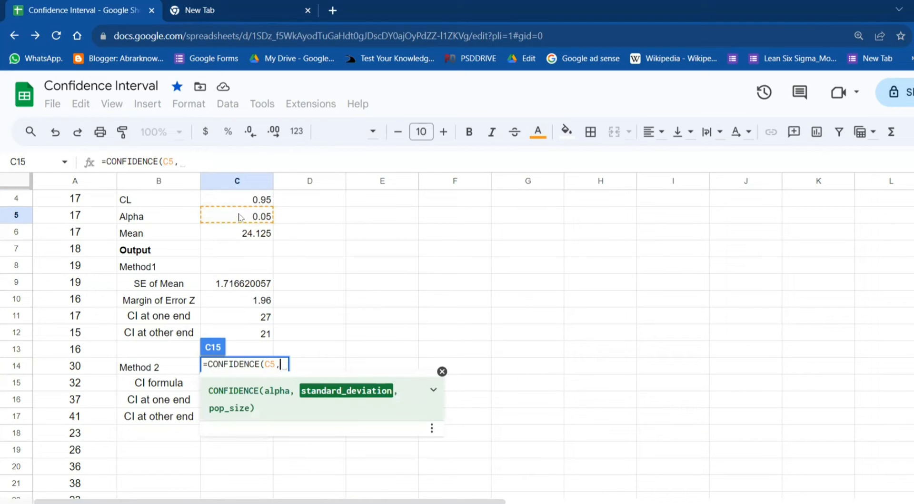
key(Up)
key(Up)
key(Up)
key(Up)
key(Up)
key(Up)
key(Up)
key(Up)
key(Up)
key(Up)
key(Up)
key(Up)
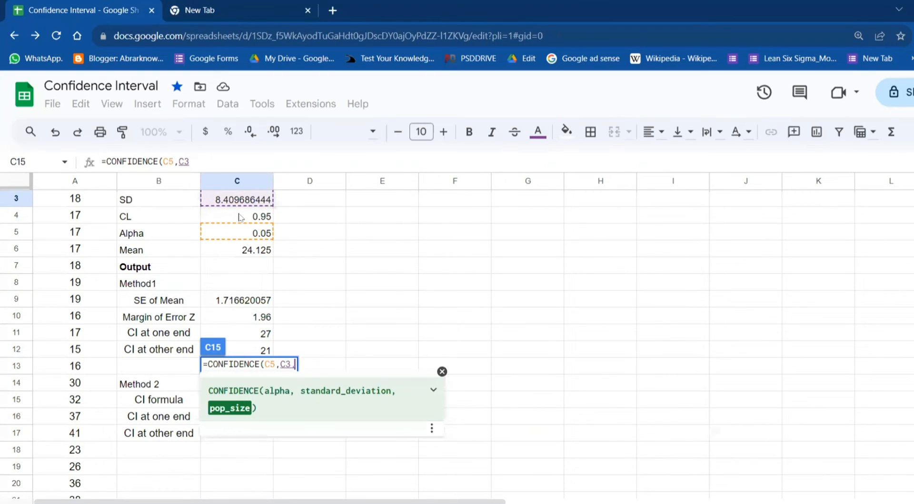
text(,)
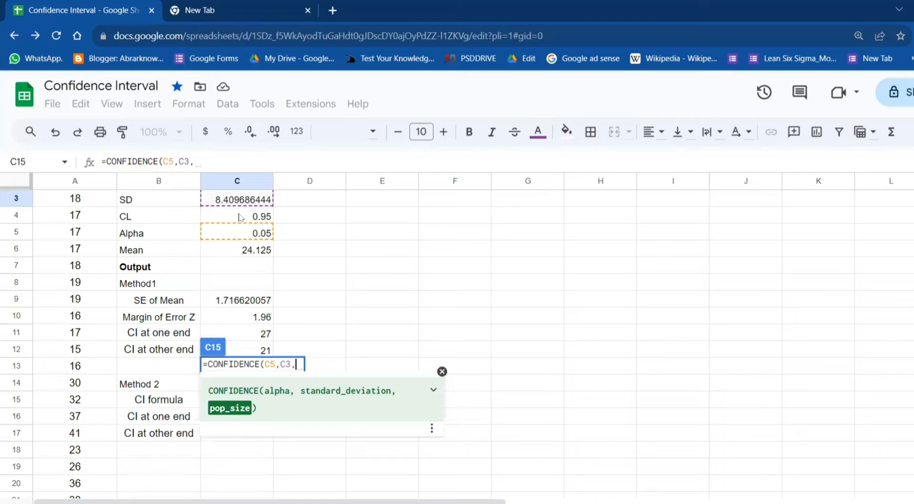
key(Up)
key(Up)
key(Up)
key(Up)
key(Up)
key(Up)
key(Up)
key(Up)
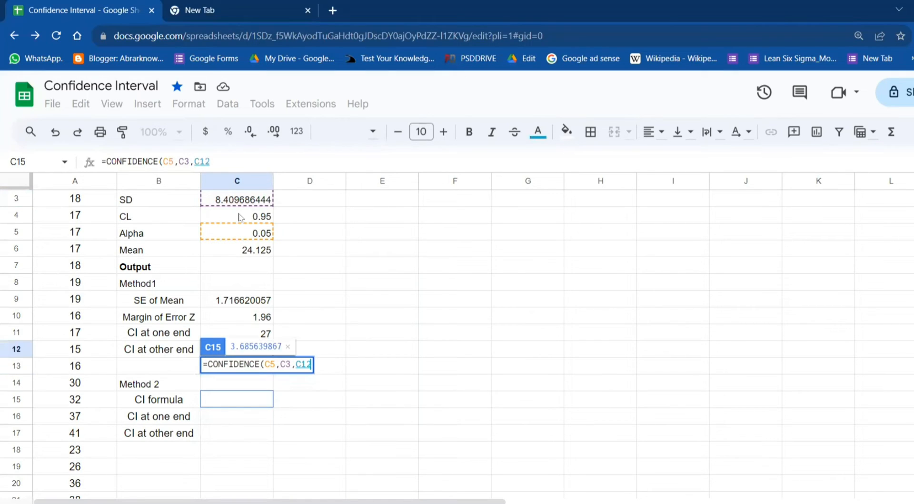
key(Up)
key(Up)
key(Up)
key(Up)
key(Up)
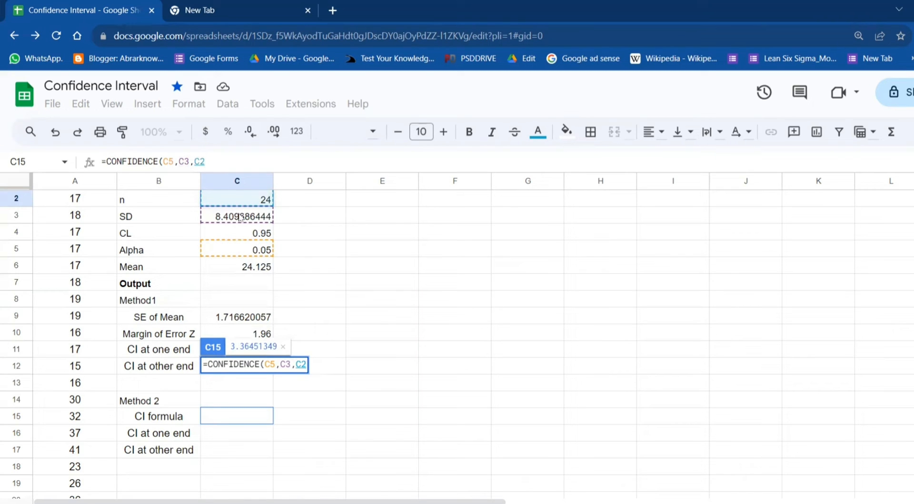
key(Return)
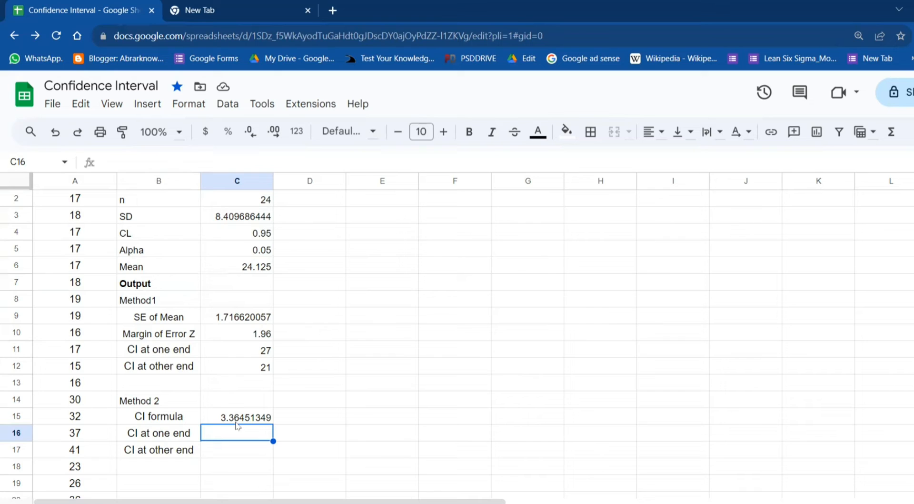
Calculate Method 2's CI at one end in C16 as =C6+C15
text(=)
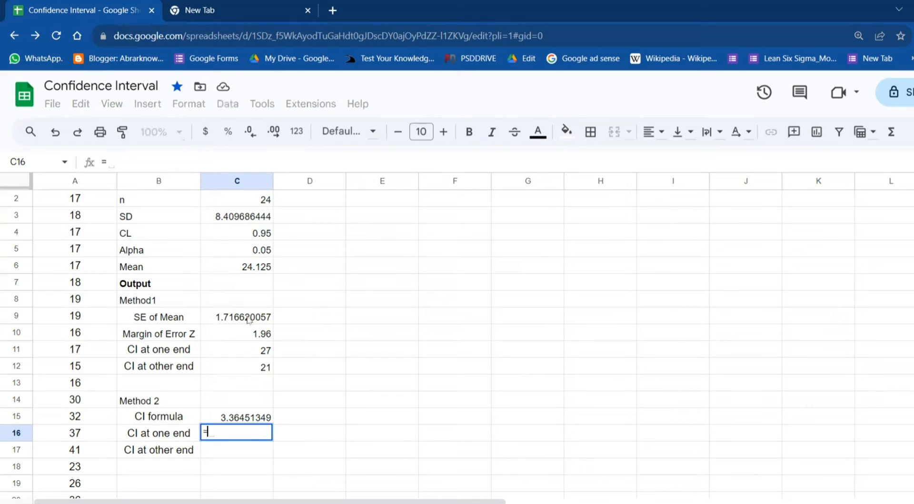
click(247, 270)
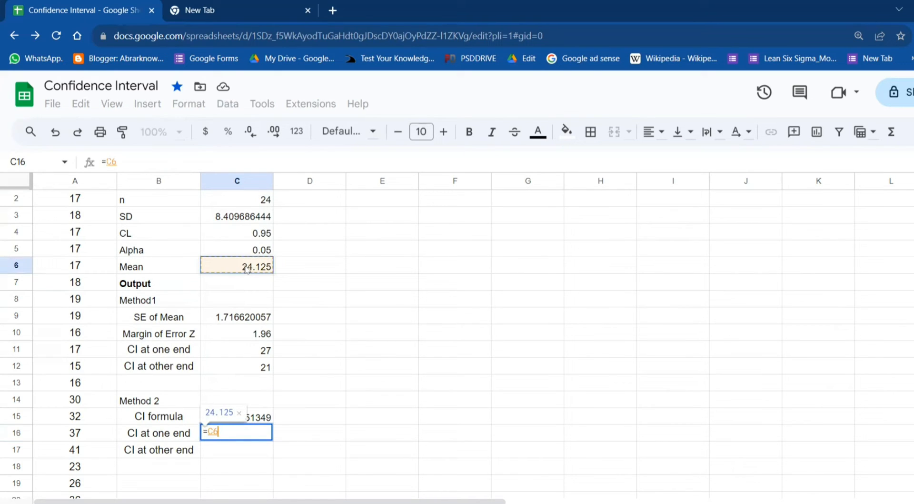
text(+)
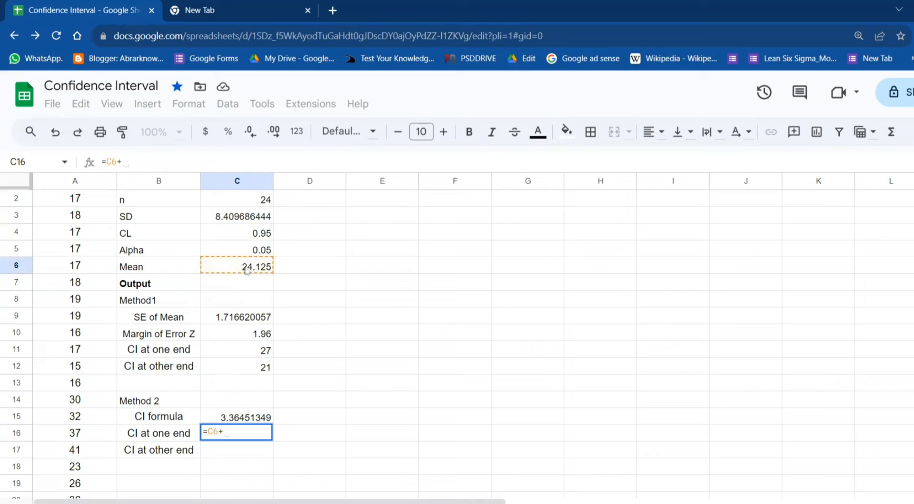
click(242, 415)
key(Return)
Format Method 2's CI at one end value in C16 to show no decimal places
click(251, 436)
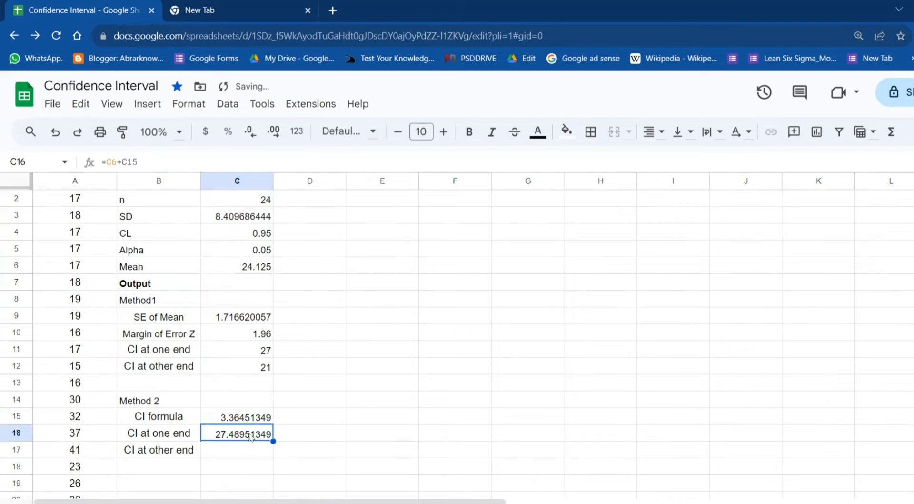
click(250, 133)
click(250, 133)
click(250, 133)
click(250, 133)
click(250, 133)
click(249, 133)
click(250, 134)
click(250, 134)
Calculate Method 2's CI at other end in C17 as =C6-C15
click(248, 453)
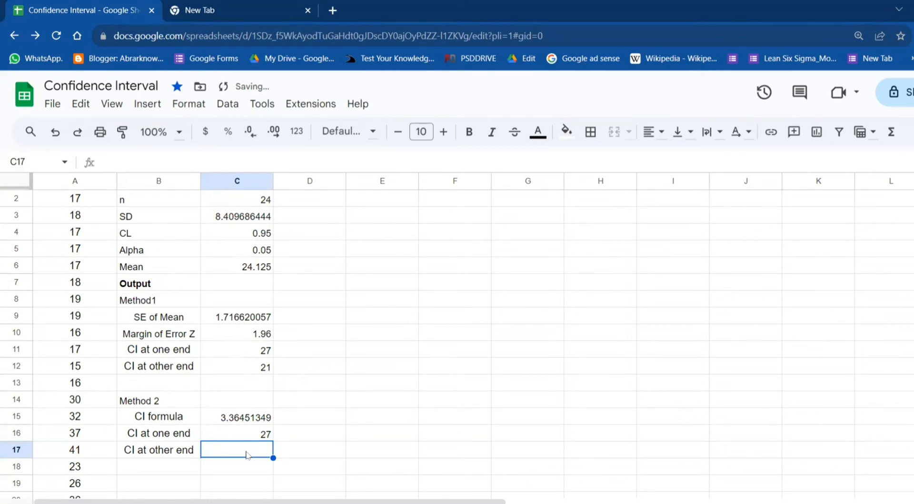
text(=)
click(245, 270)
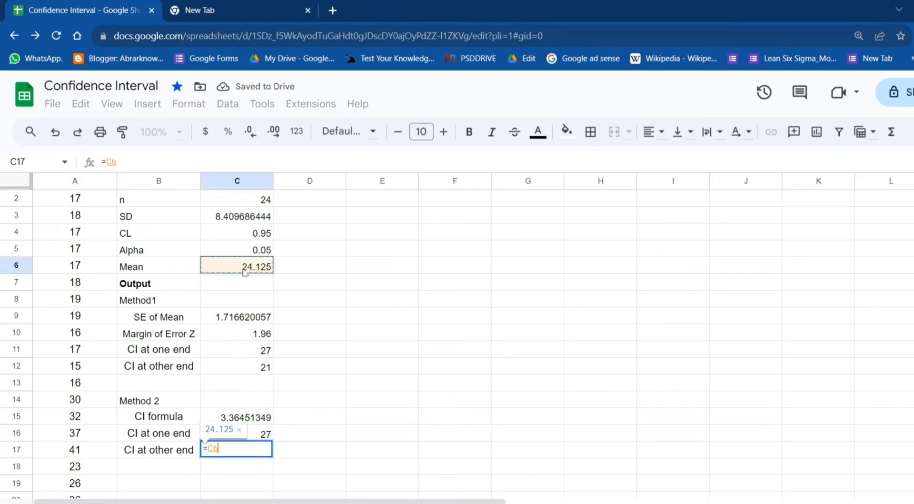
text(-)
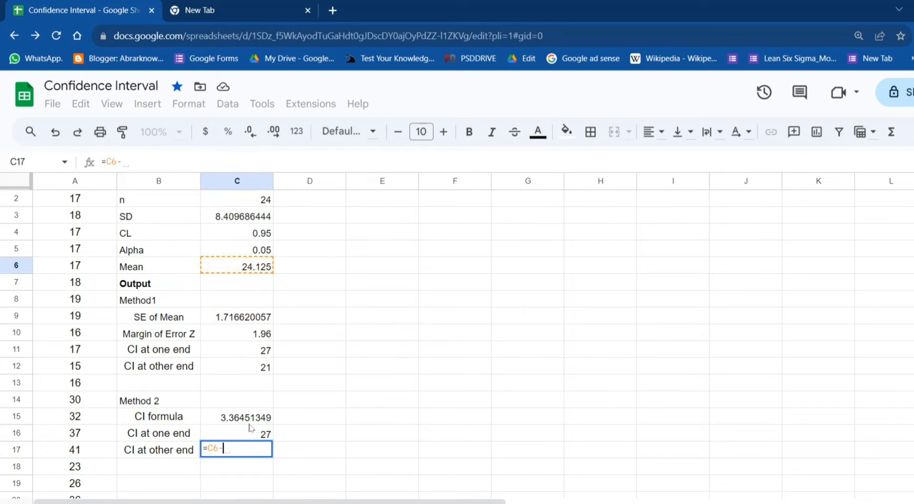
click(246, 417)
key(Return)
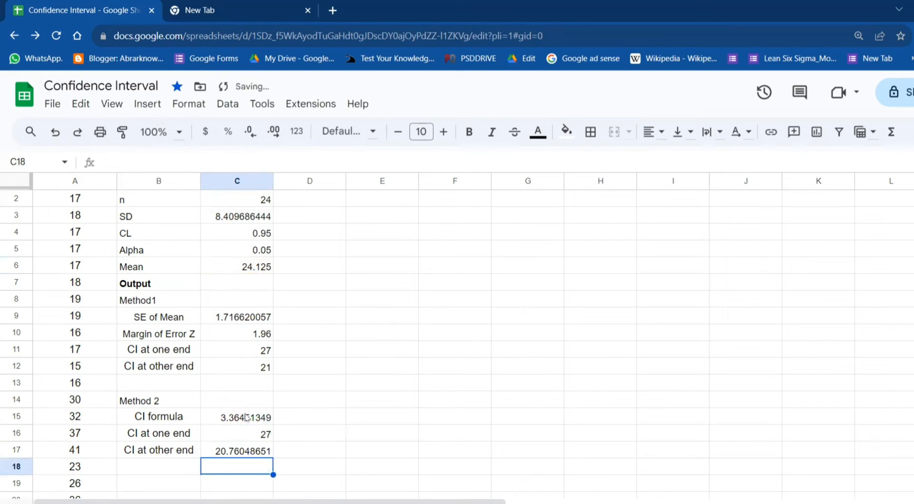
Format Method 2's CI at other end value in C17 to show no decimal places
click(248, 451)
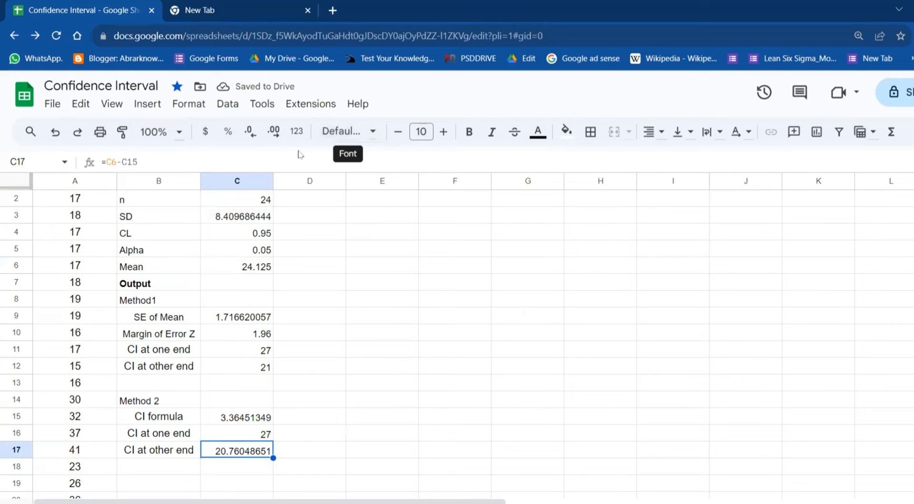
click(250, 132)
click(250, 133)
click(250, 132)
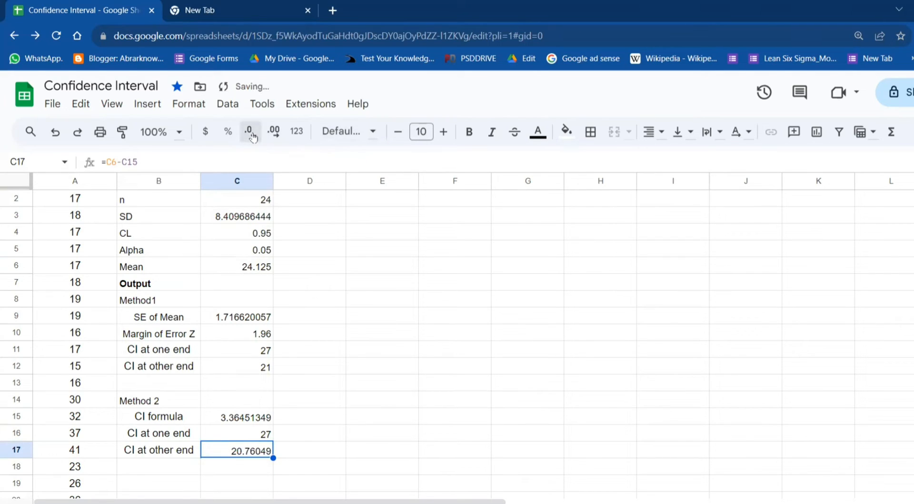
click(252, 133)
click(252, 135)
click(252, 136)
click(252, 135)
click(252, 136)
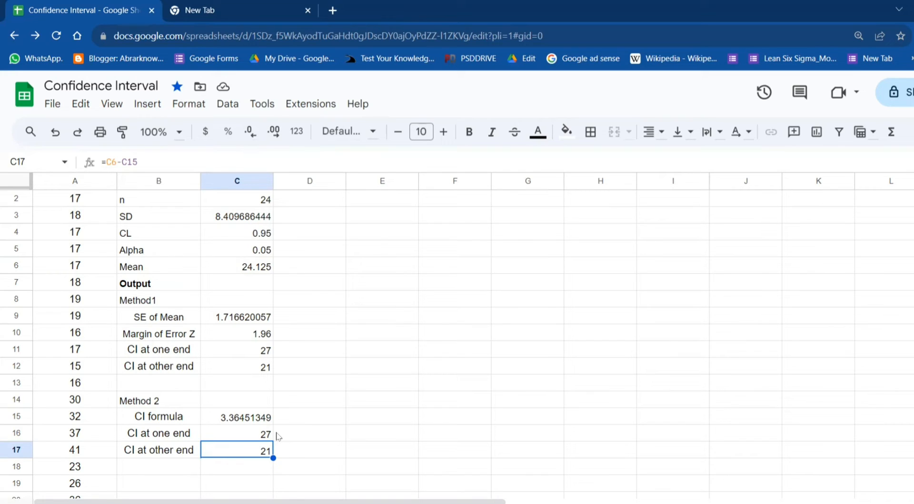
Switch to the Sigma Level Calculator workbook in Excel, examine its z-score table by confidence level, and return to the Google Sheet
mouse_move(560, 503)
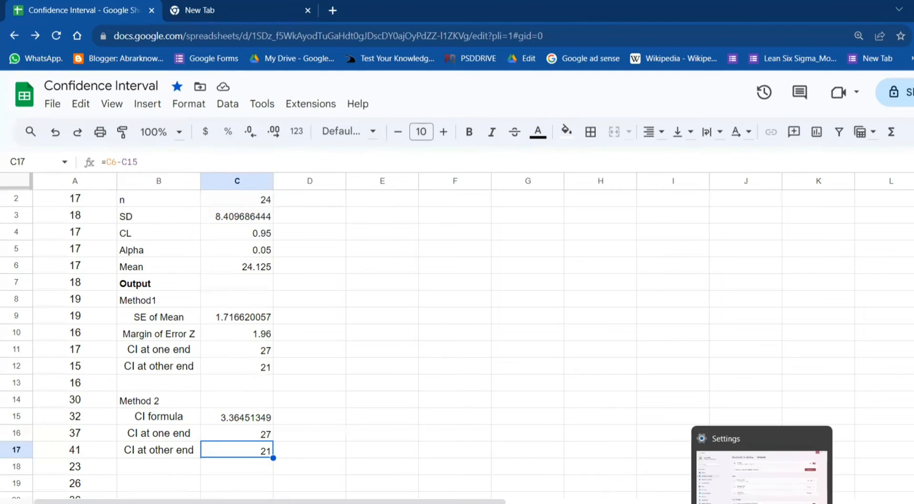
mouse_move(704, 503)
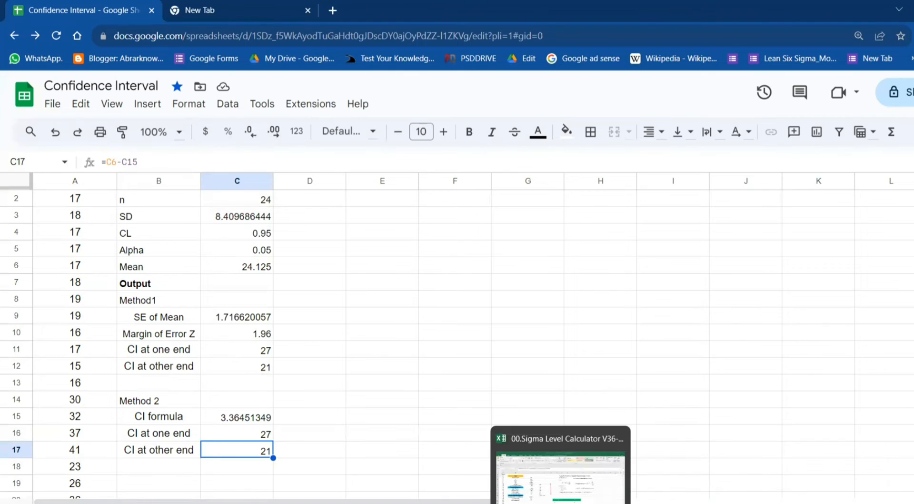
click(559, 489)
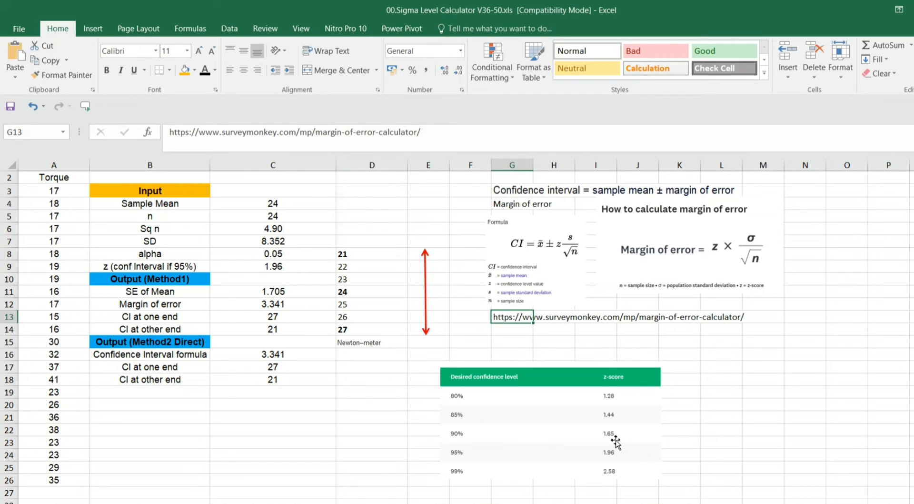
key(alt+Tab)
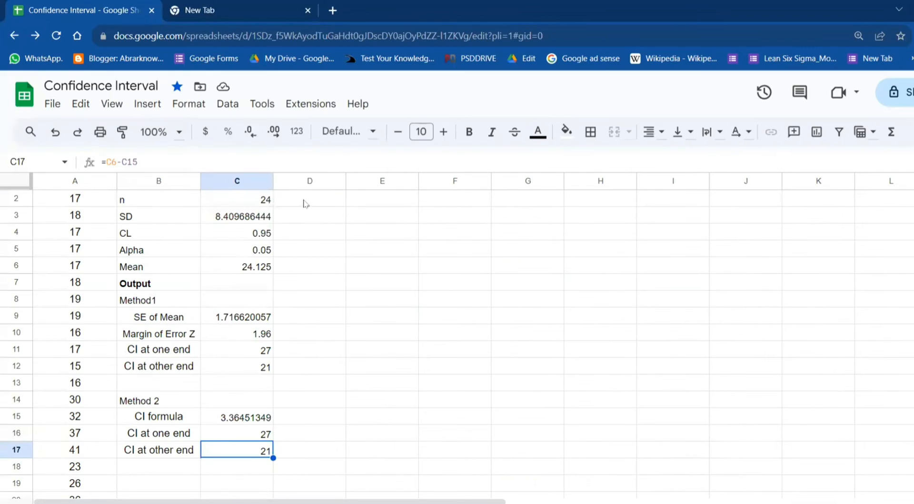
Head the existing results column with 95% in C1 and enter "90% confidence" as a new column heading in D1
click(305, 204)
key(Up)
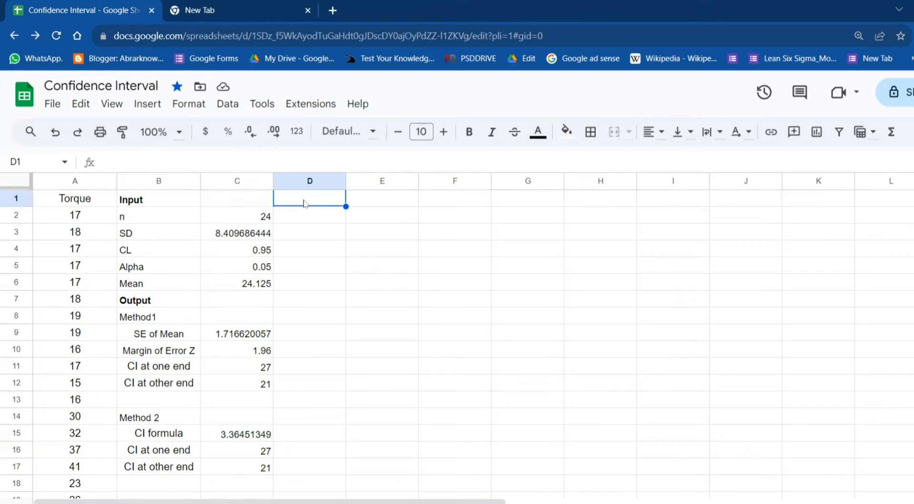
click(250, 204)
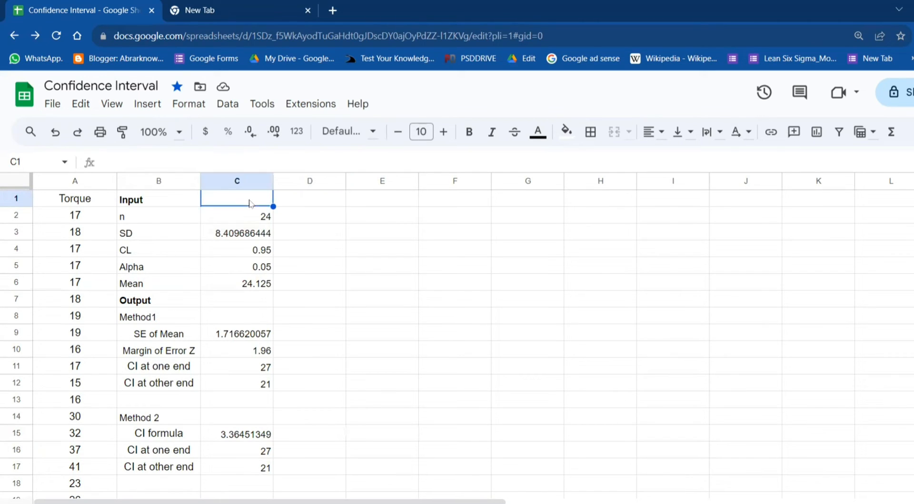
text(95%)
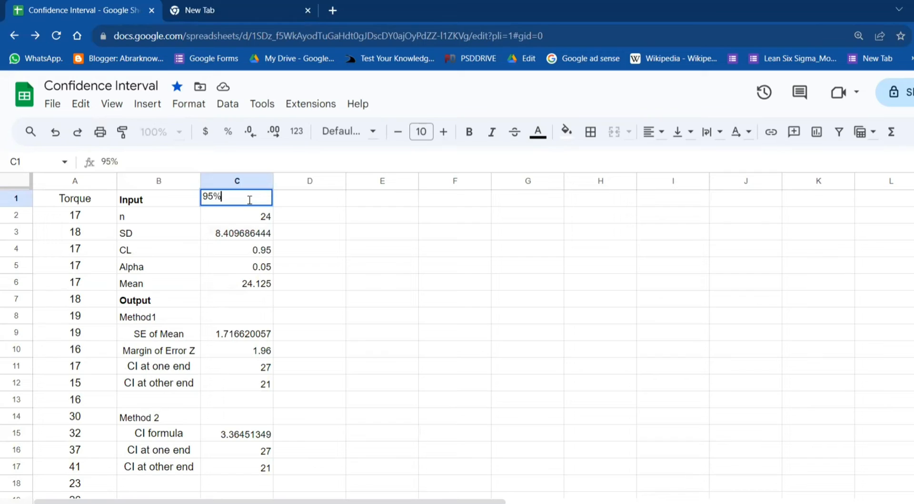
click(318, 205)
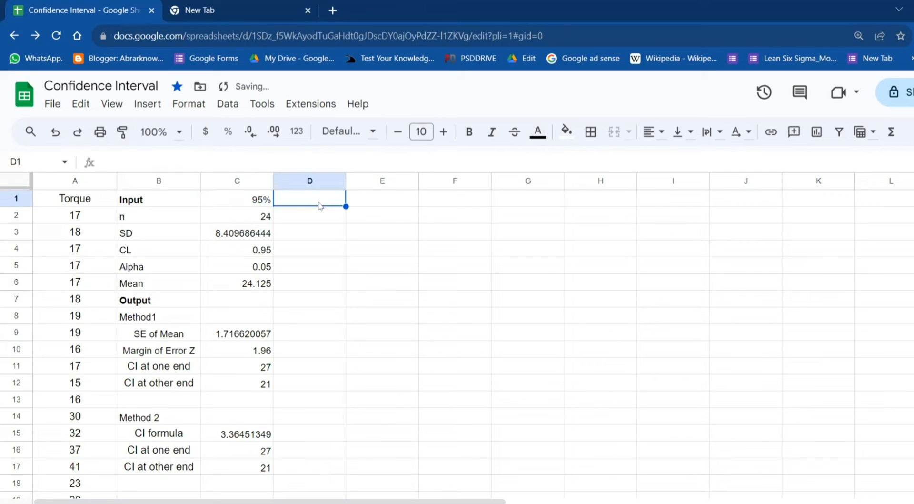
text(90)
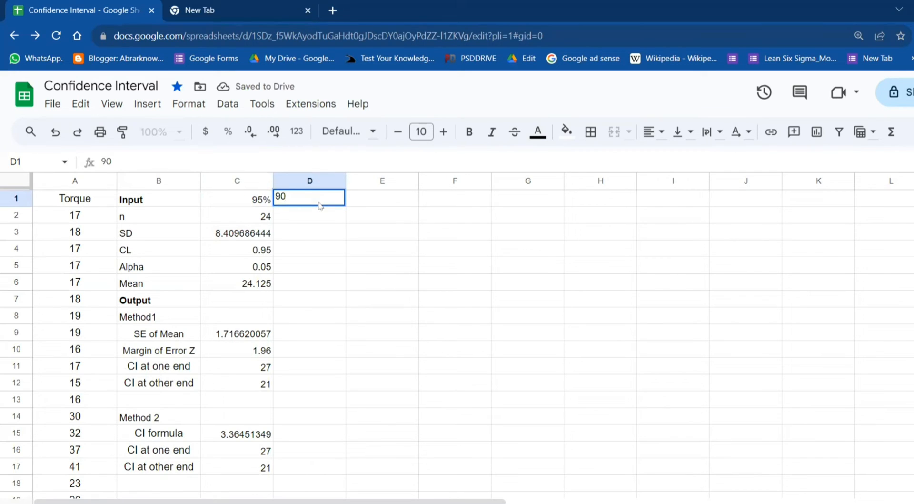
text(% confidence)
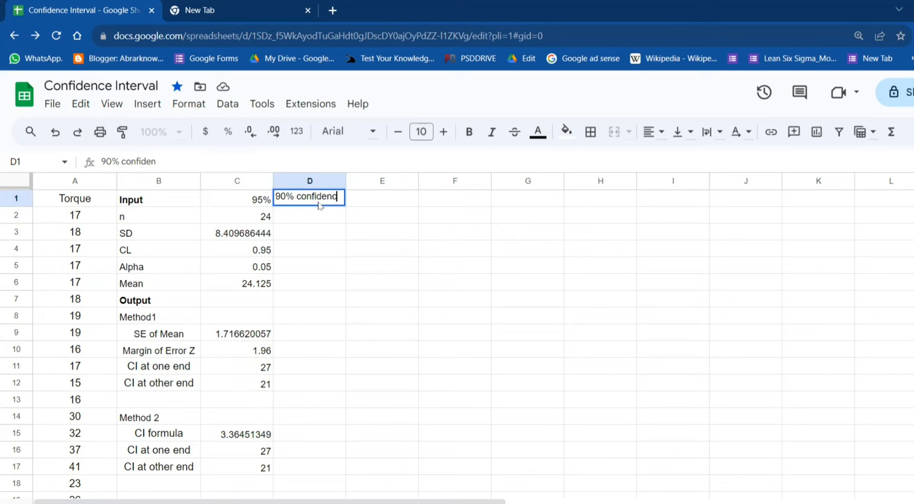
key(Return)
Copy the input values and formulas in C2:C6 into the 90% confidence column starting at D2
drag(245, 217, 244, 282)
key(ctrl+c)
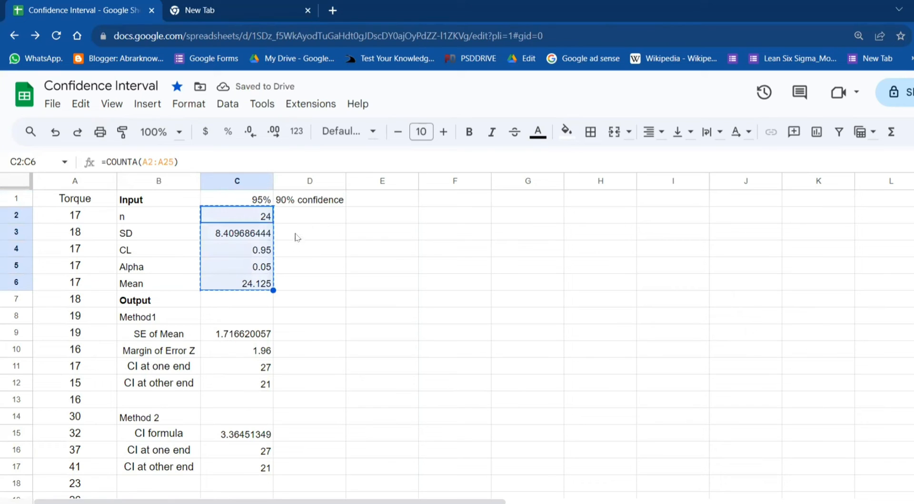
click(299, 220)
key(ctrl+v)
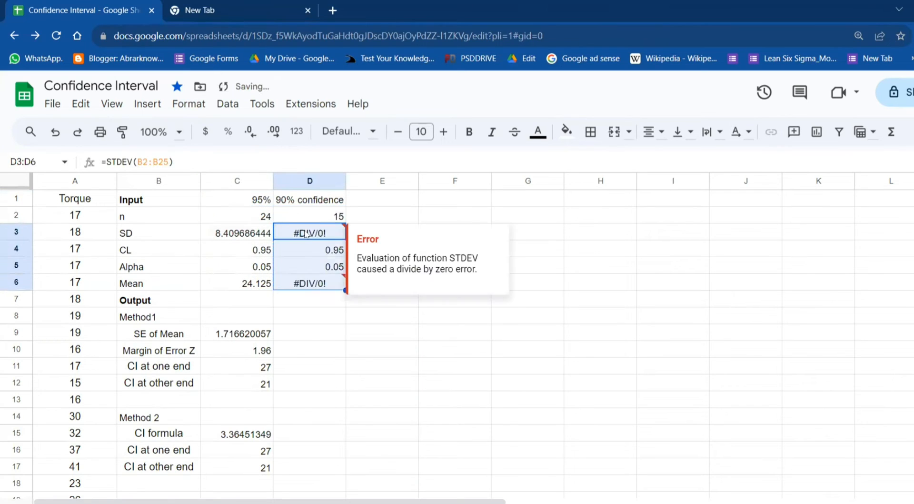
Clear the copied values and formulas from D2:D6 in the 90% confidence column
click(306, 233)
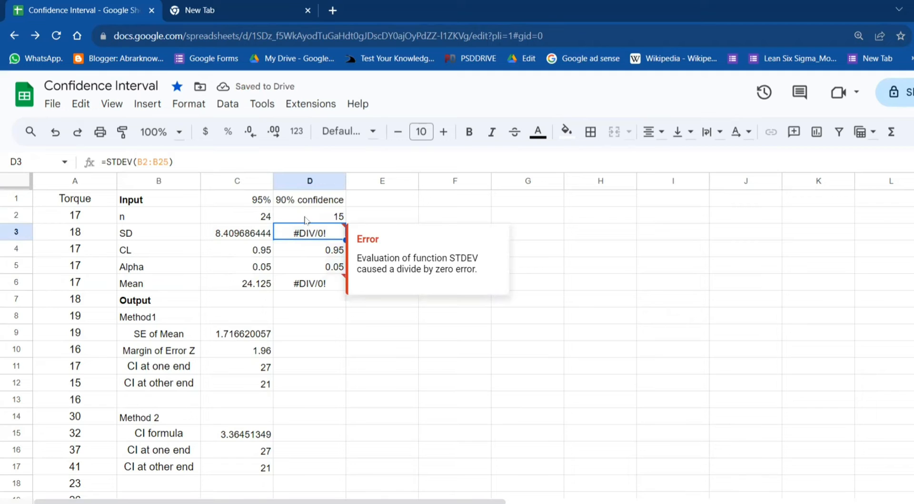
drag(307, 217, 311, 288)
key(Delete)
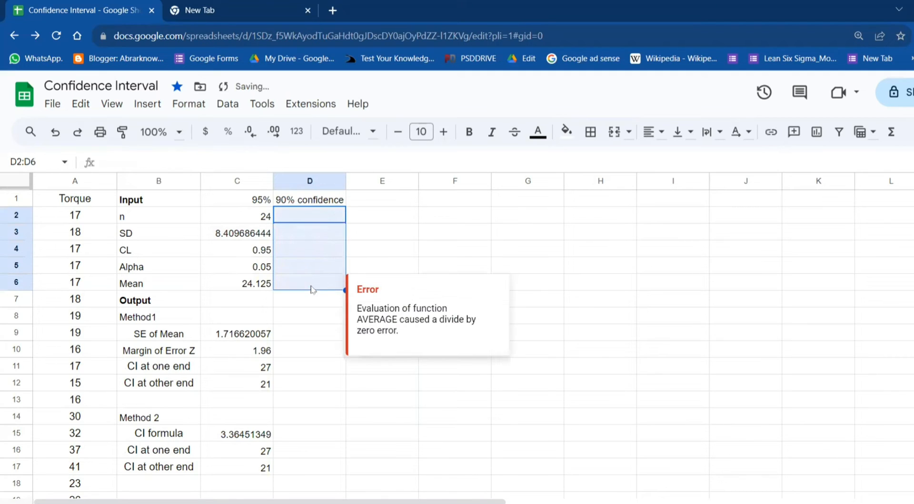
Enter 24 as the sample size n in D2 of the 90% confidence column
click(300, 218)
text(=)
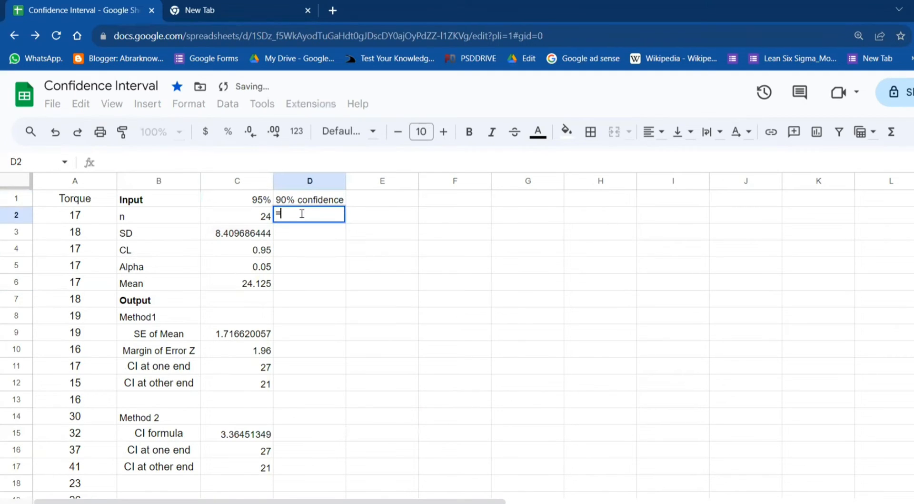
key(Escape)
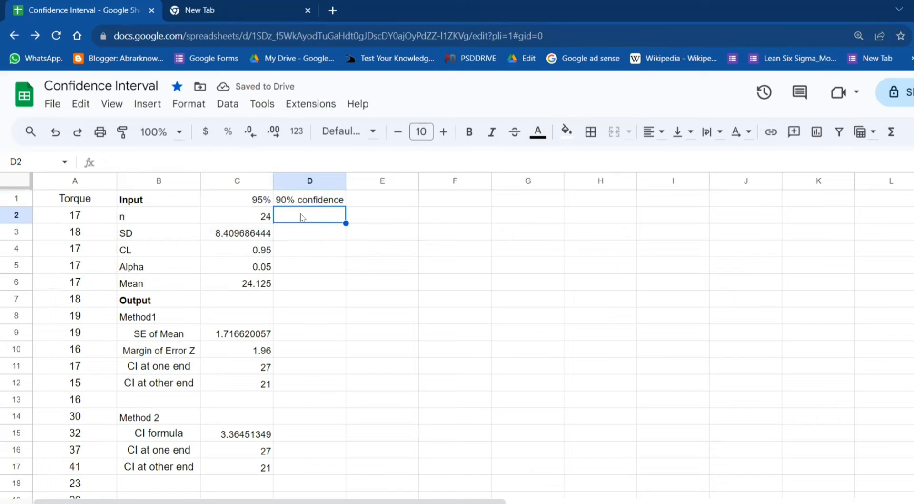
text(24)
key(Return)
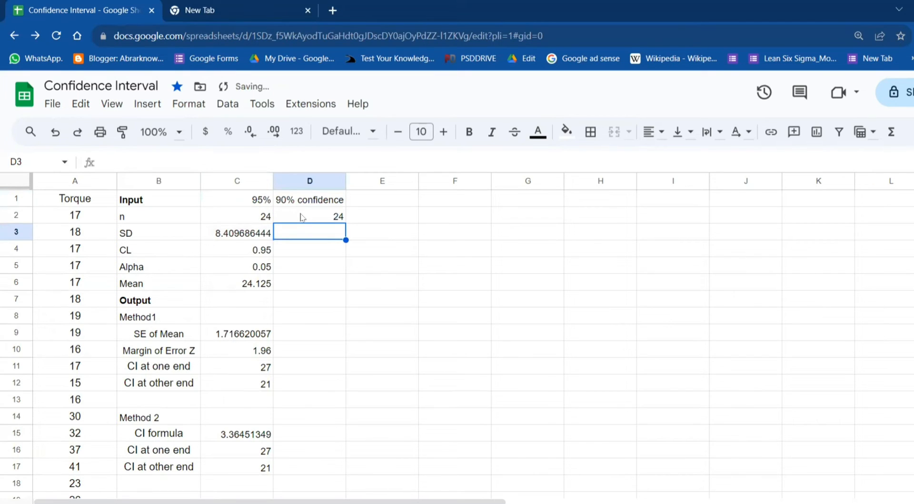
Try to copy the SD formula from C3 into D3
click(247, 234)
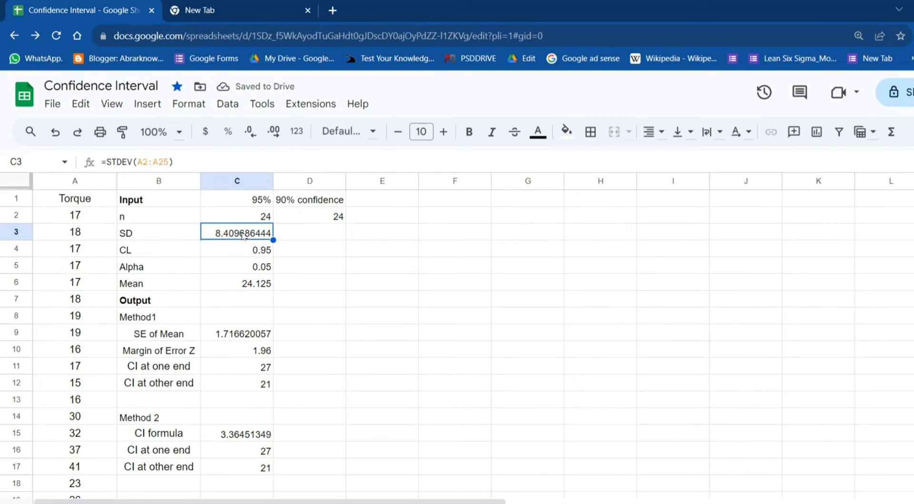
key(ctrl+c)
click(300, 233)
key(ctrl+v)
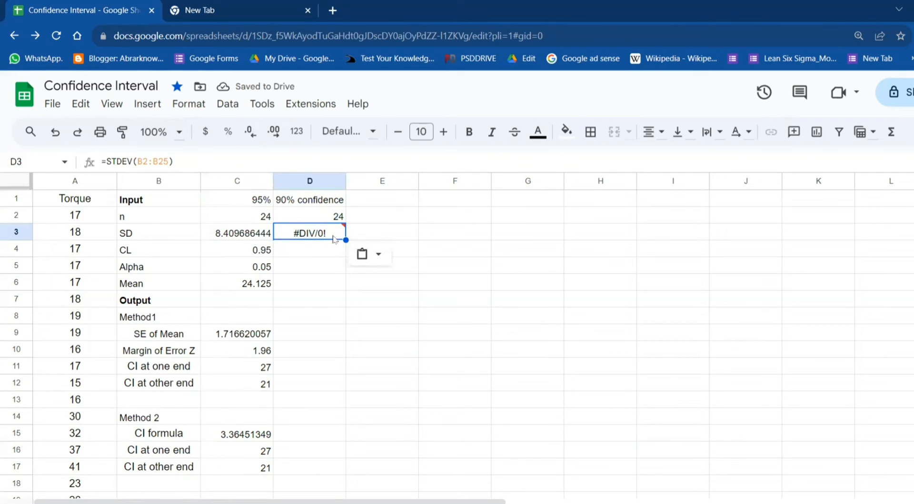
Calculate the SD in D3 with STDEV over the torque readings A2:A25, and decline the suggested autofill for the rest of the column
mouse_move(322, 232)
text(=STDEV()
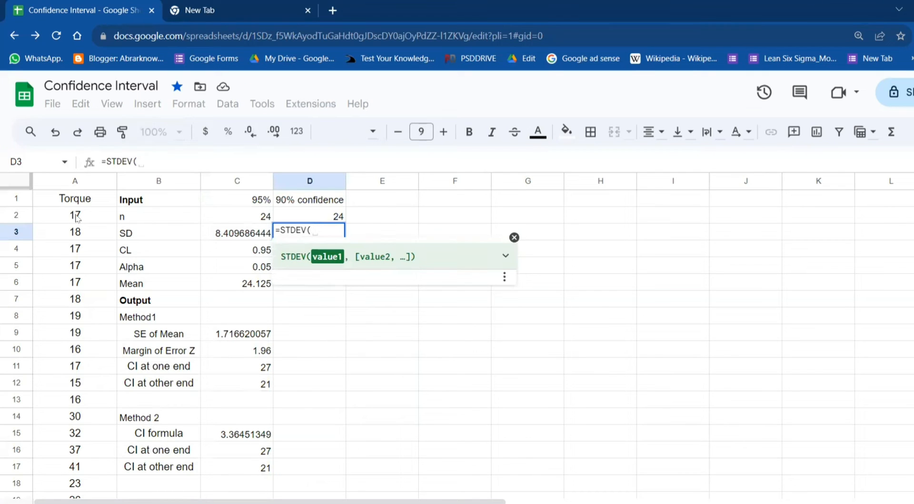
drag(78, 217, 80, 366)
mouse_move(81, 407)
mouse_down()
mouse_move(81, 490)
mouse_move(98, 363)
mouse_move(95, 403)
mouse_up()
key(Return)
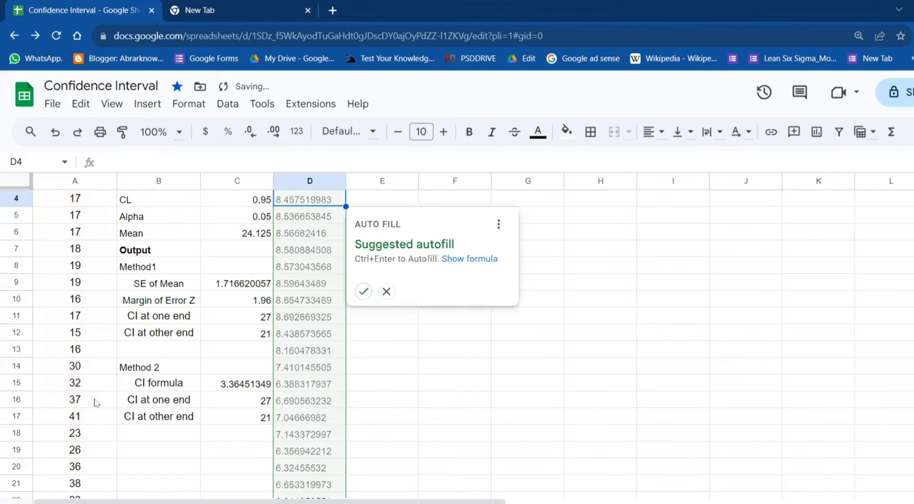
click(385, 292)
Enter 0.9 as the confidence level CL in D4
key(Up)
key(Up)
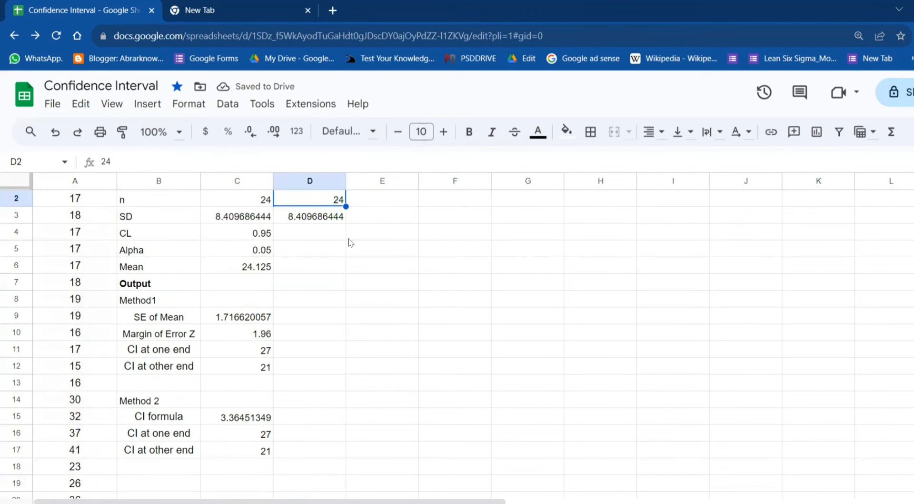
key(Down)
key(Down)
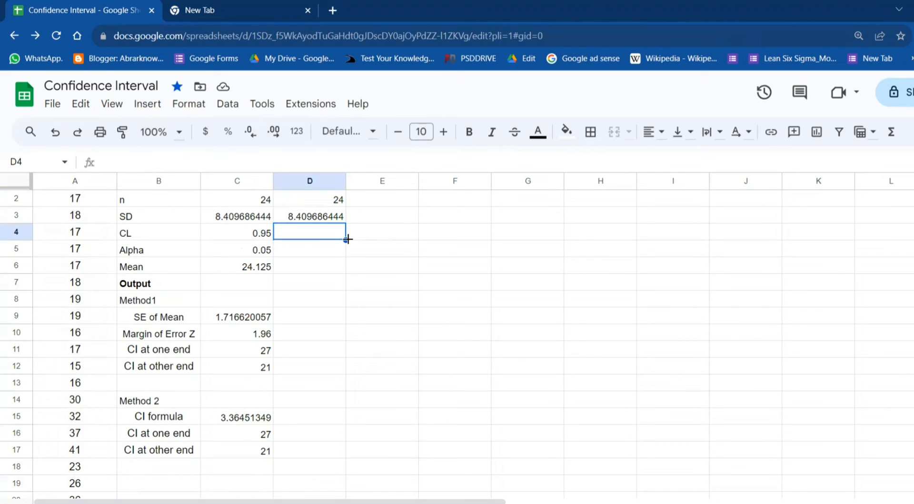
key(Up)
key(Up)
key(Up)
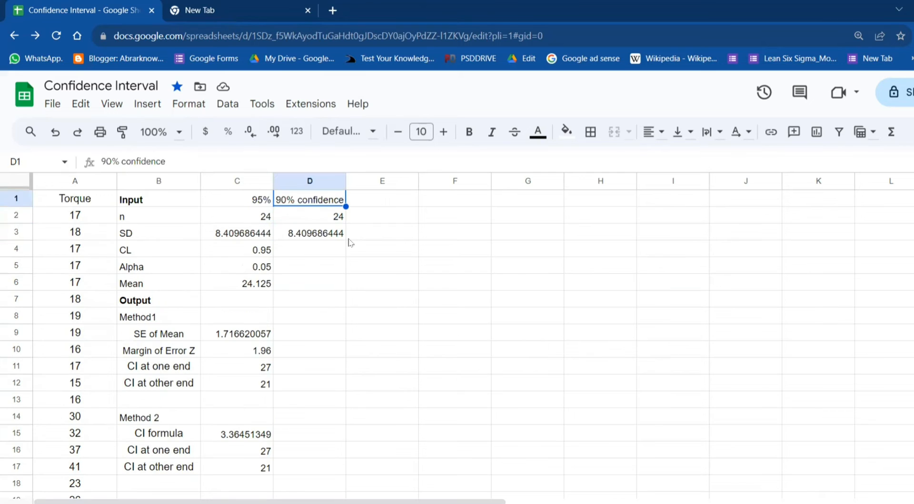
key(Down)
key(Down)
key(Down)
text(0.9)
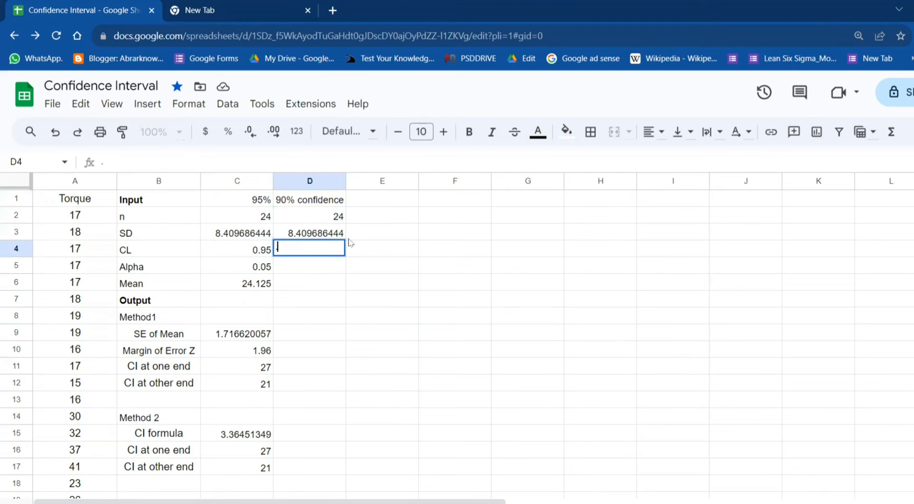
key(Return)
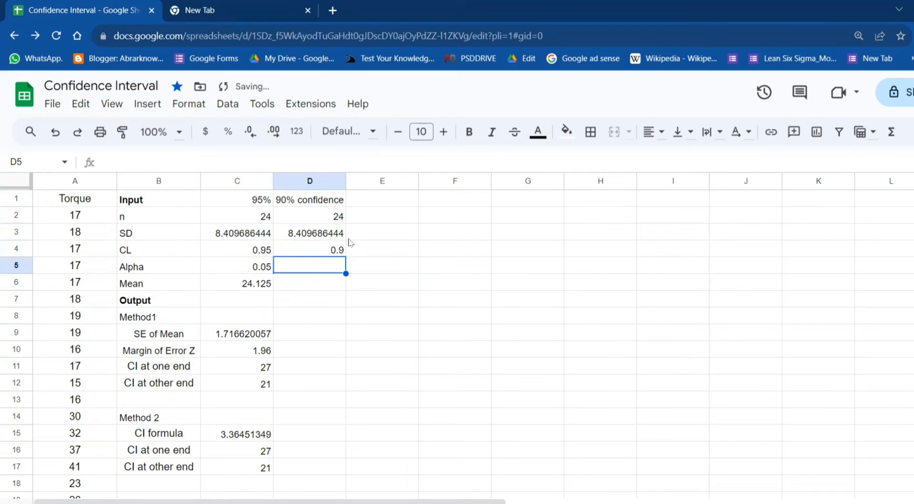
Calculate alpha for 90% confidence in D5 with the formula =1-D4
text(=1-)
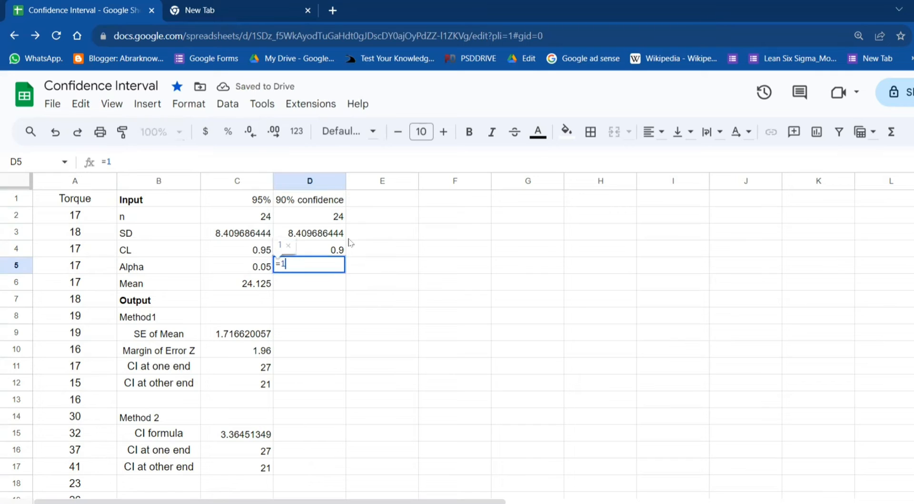
click(331, 248)
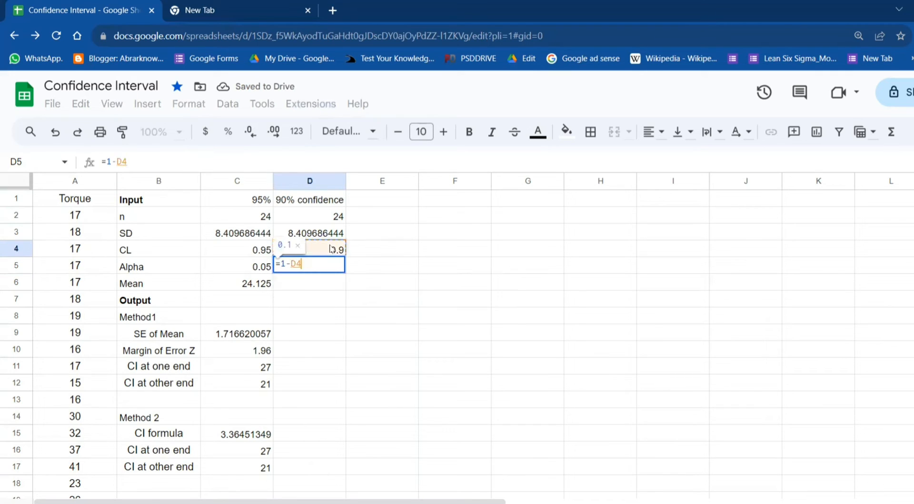
key(Return)
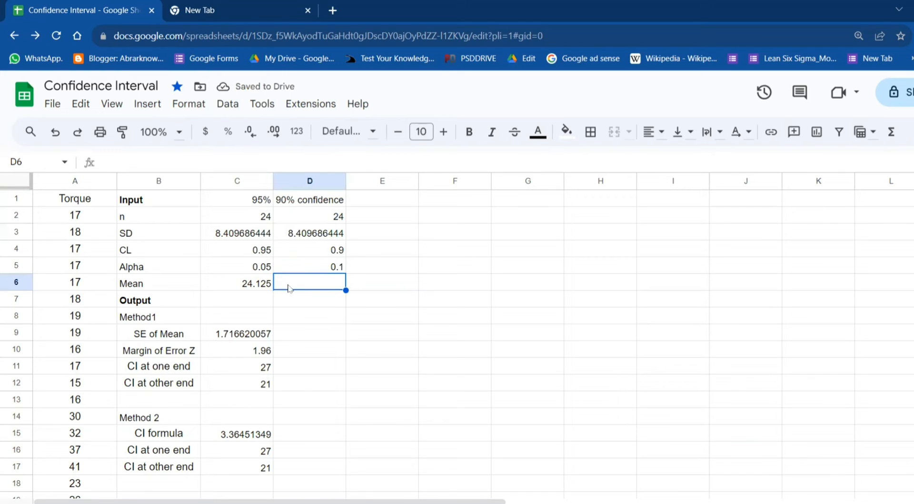
Calculate the mean in D6 with AVERAGE over the torque readings A2:A25
text(=av)
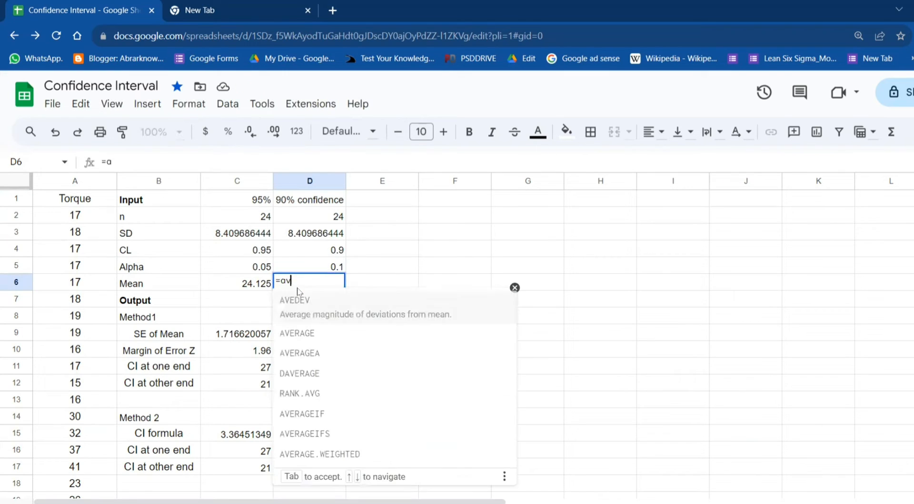
key(Tab)
key(BackSpace)
key(BackSpace)
key(BackSpace)
key(BackSpace)
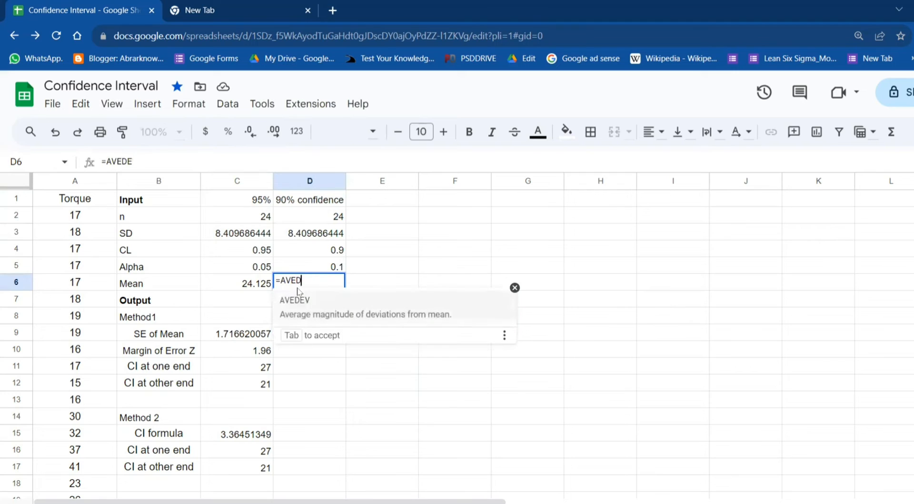
text(RAGE()
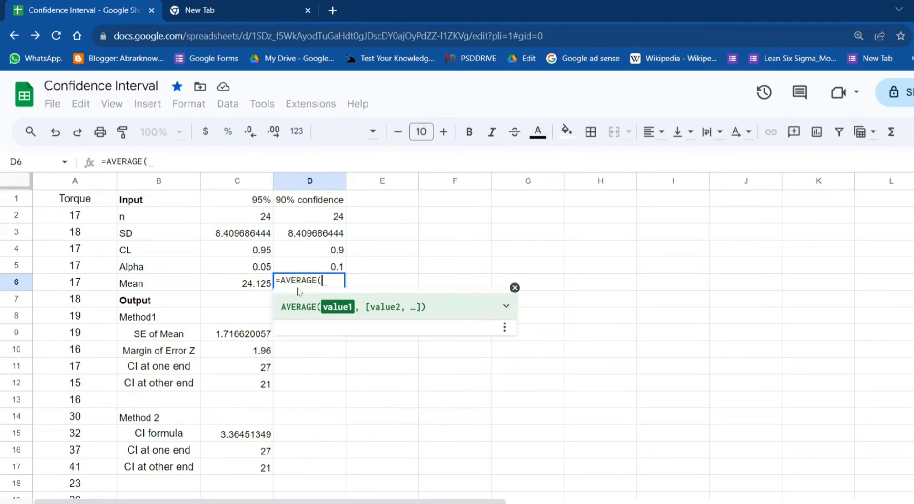
drag(98, 218, 96, 398)
key(Return)
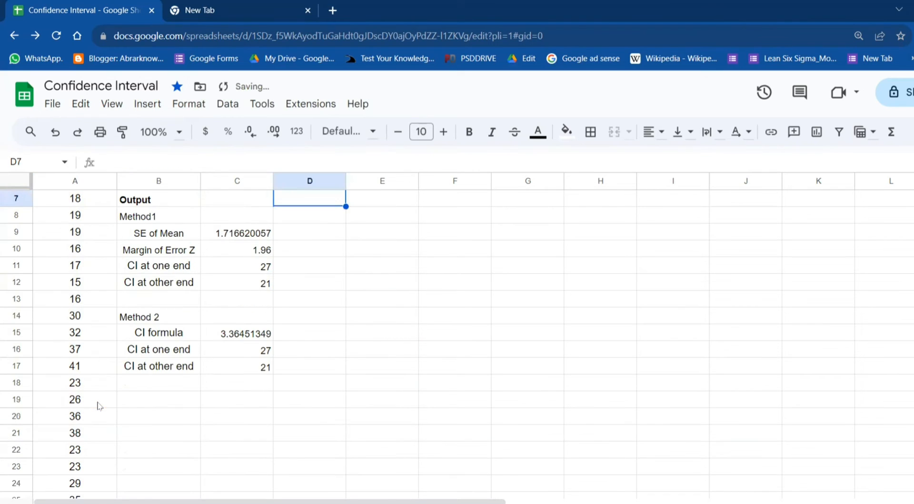
Calculate Method 1's SE of Mean in D9 with the formula =D3/SQRT(D2)
key(Up)
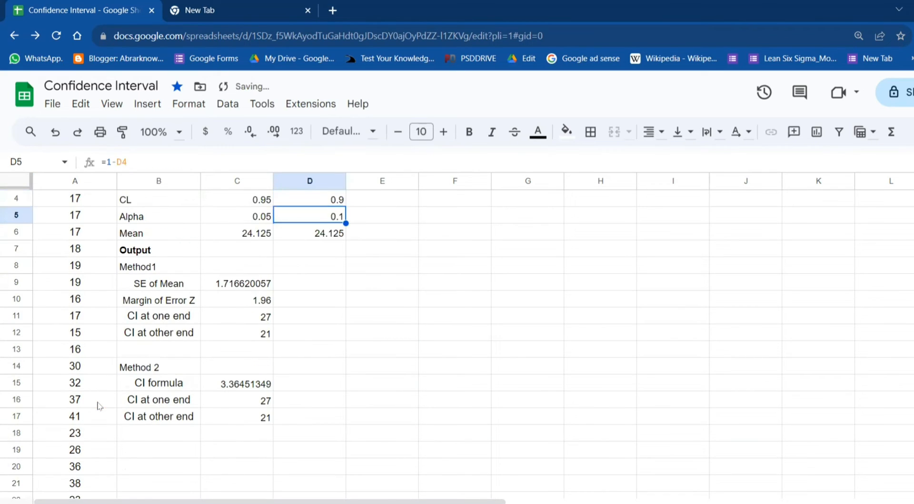
key(Down)
key(Down)
key(Down)
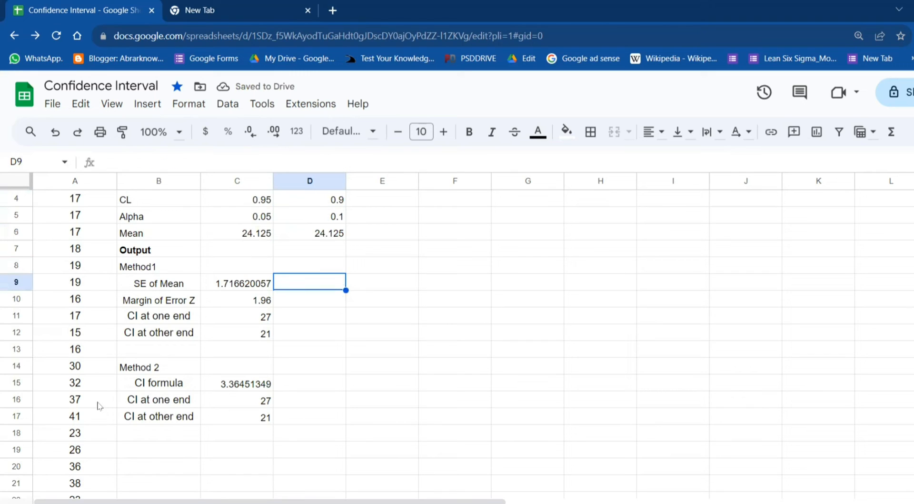
text(=)
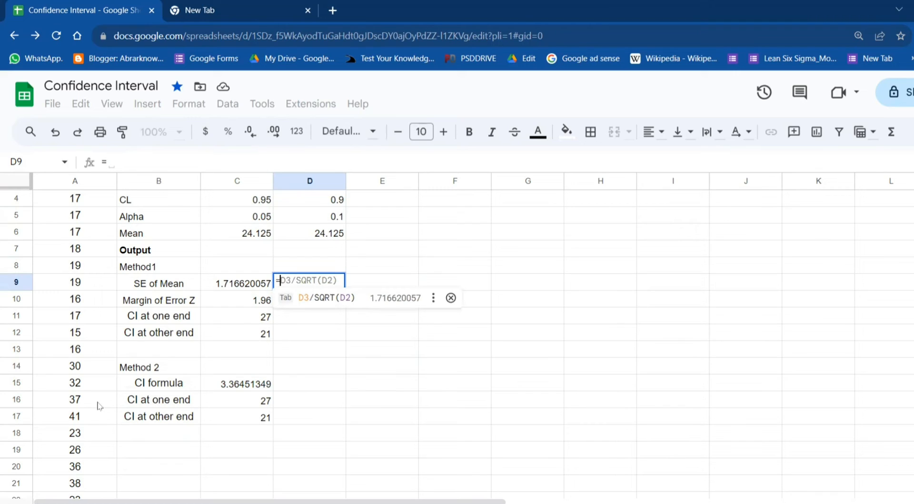
key(Tab)
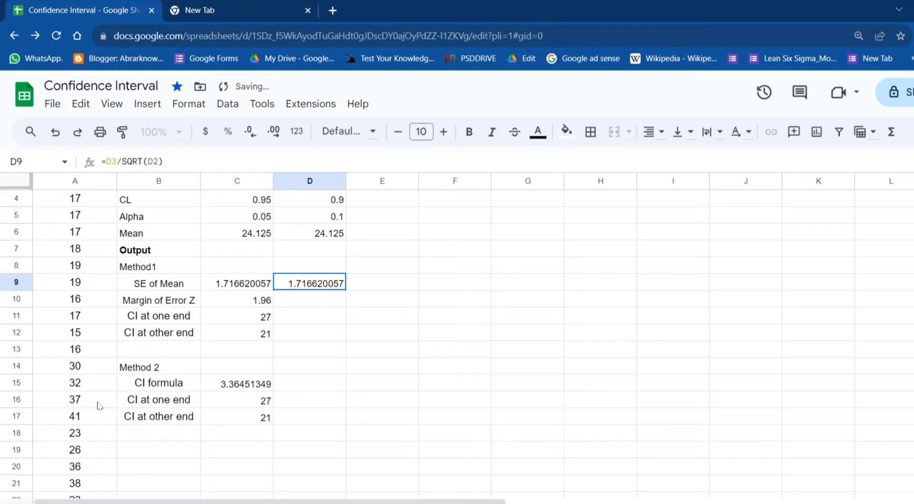
Enter 1.65 as the Margin of Error Z for 90% confidence in D10
key(Down)
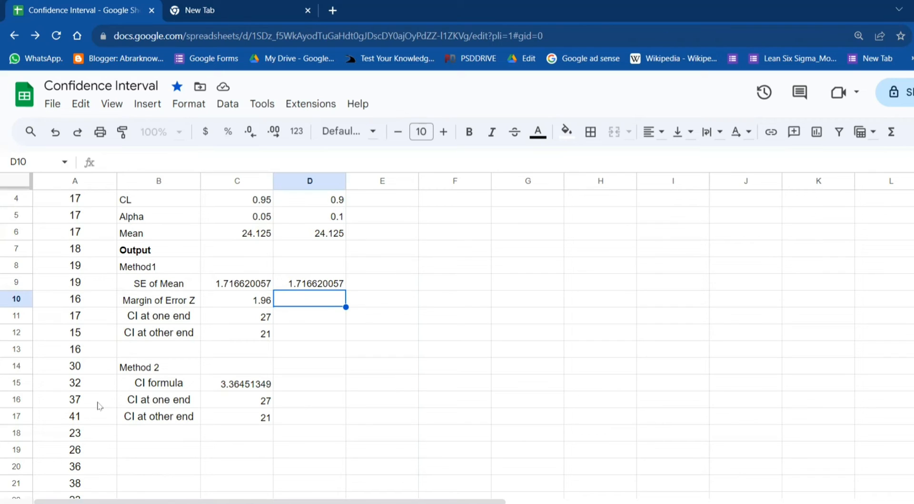
text(1.6)
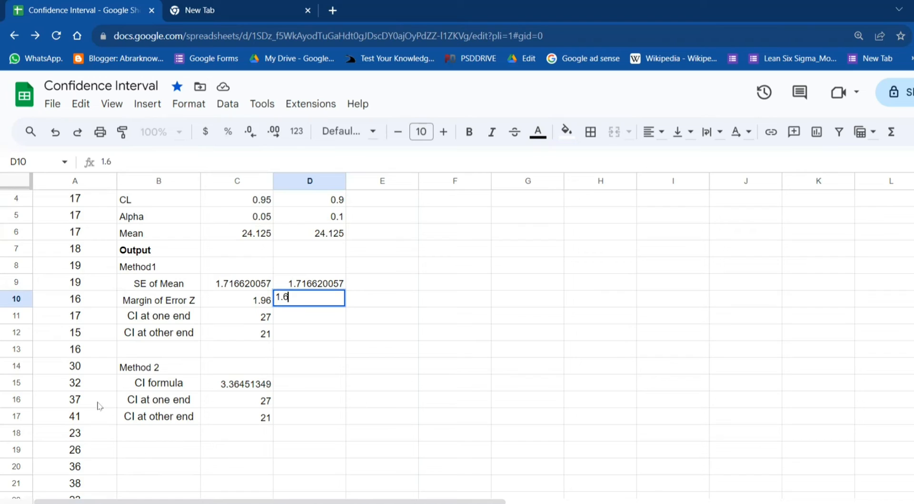
text(5)
key(Return)
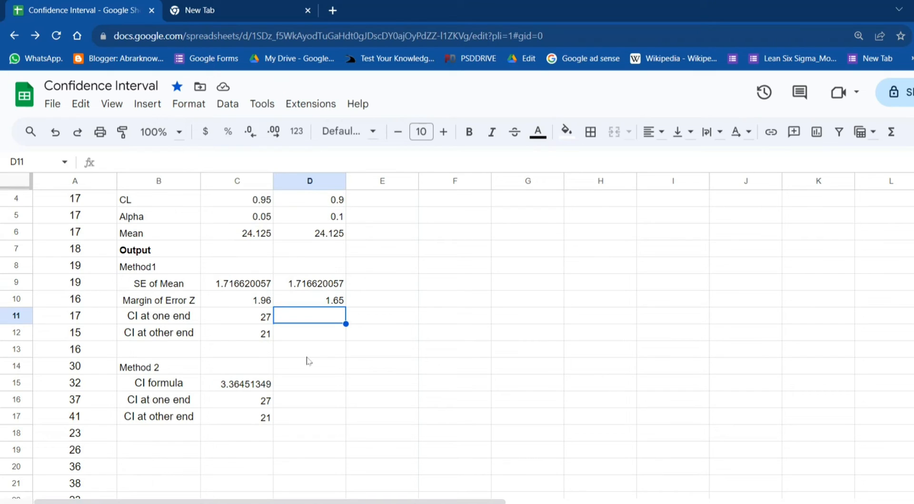
Calculate Method 1's CI ends for 90% confidence with =D6+D10*D9 in D11 and =D6-D10*D9 in D12
text(=)
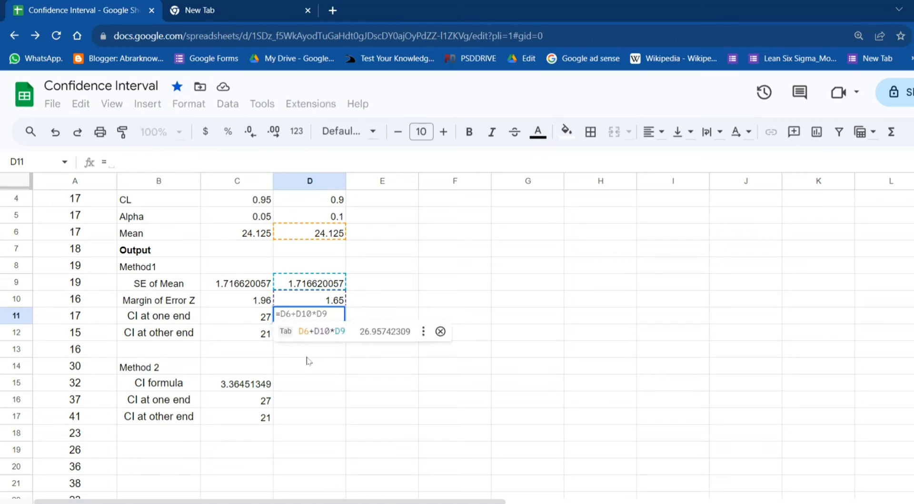
key(Tab)
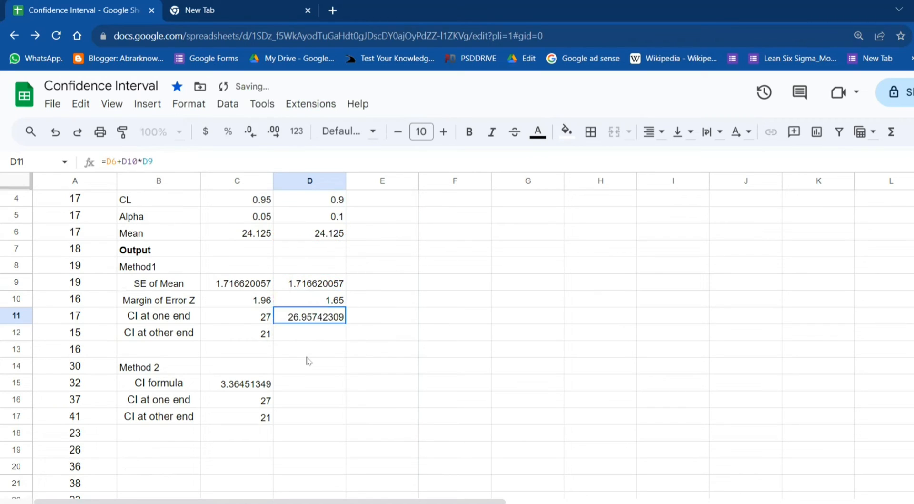
click(326, 334)
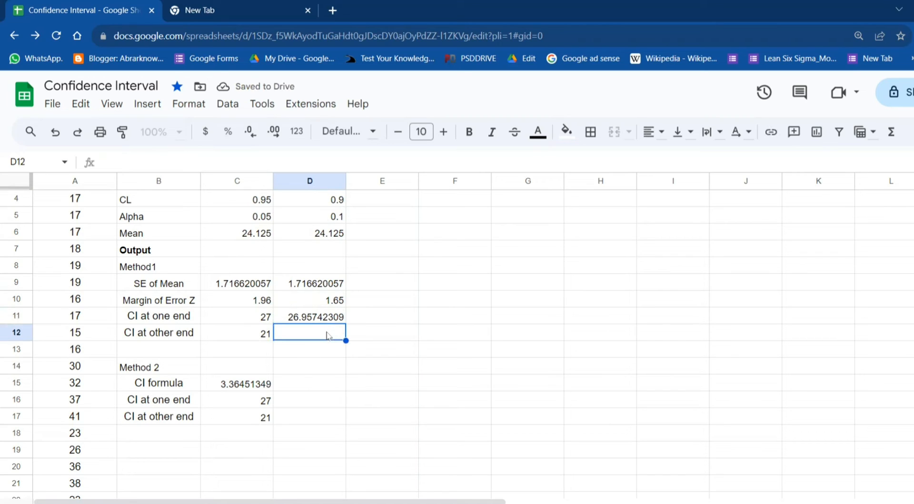
text(=)
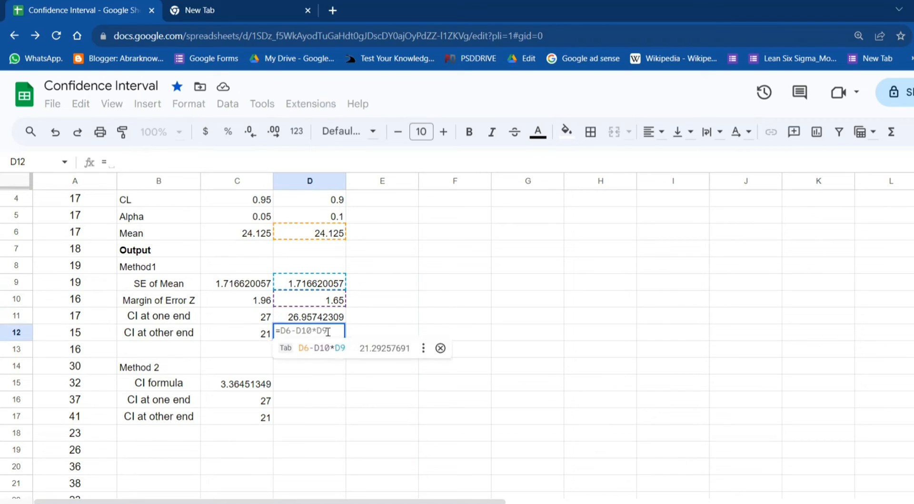
key(Tab)
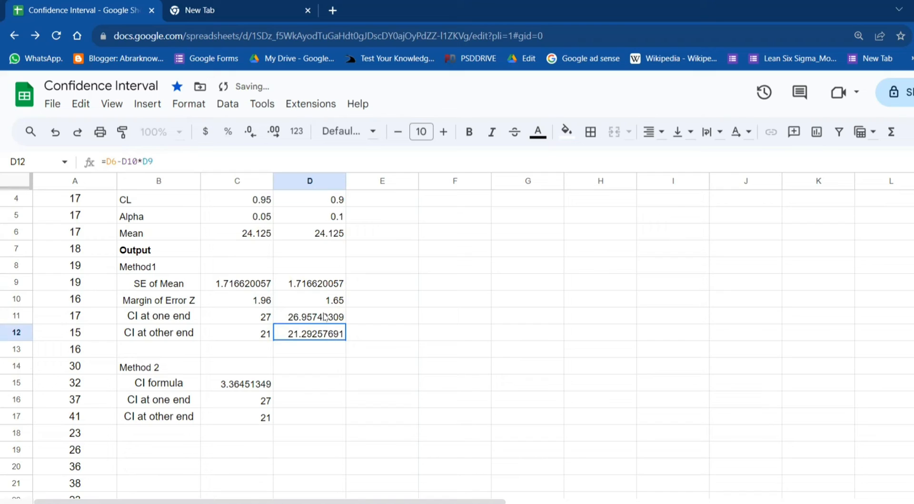
Compare Method 1's CI at one end for 90% confidence in D11 with the 95% entry in C11
click(326, 316)
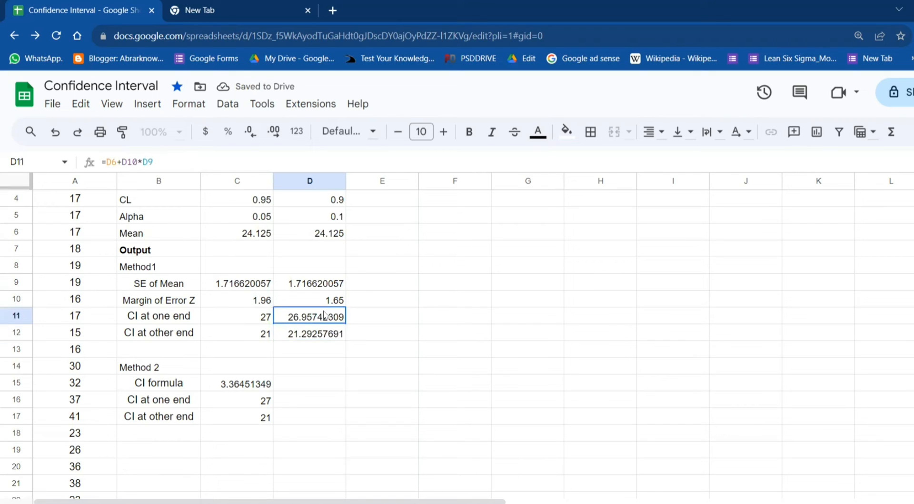
click(259, 317)
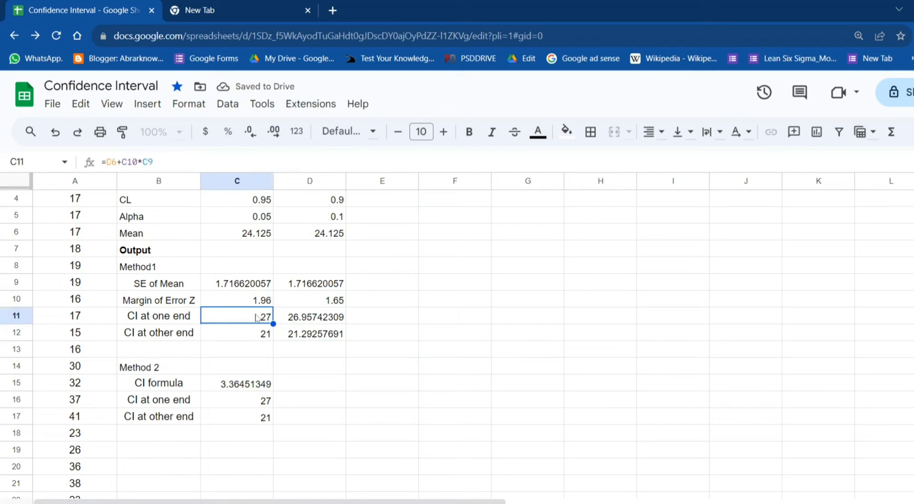
Check Method 1's CI at one end formula for 90% confidence in D11 and its inputs in D9 and D10
click(320, 316)
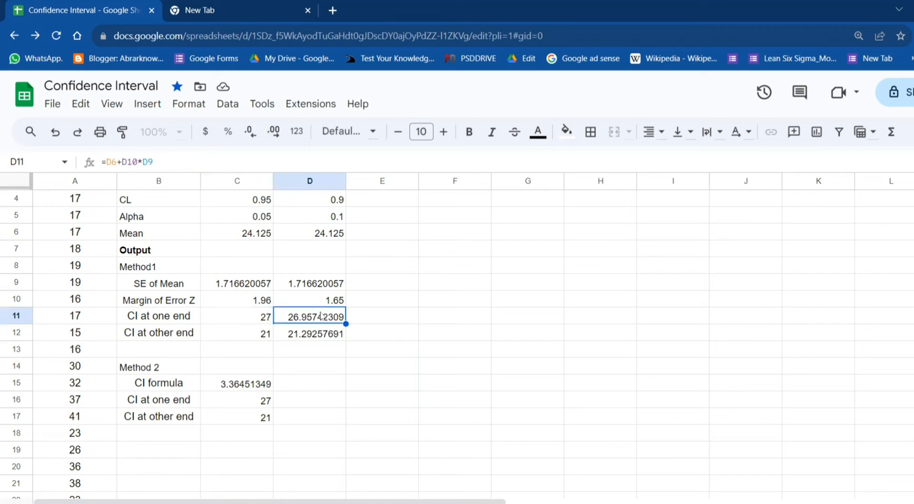
double_click(320, 316)
key(Escape)
click(314, 286)
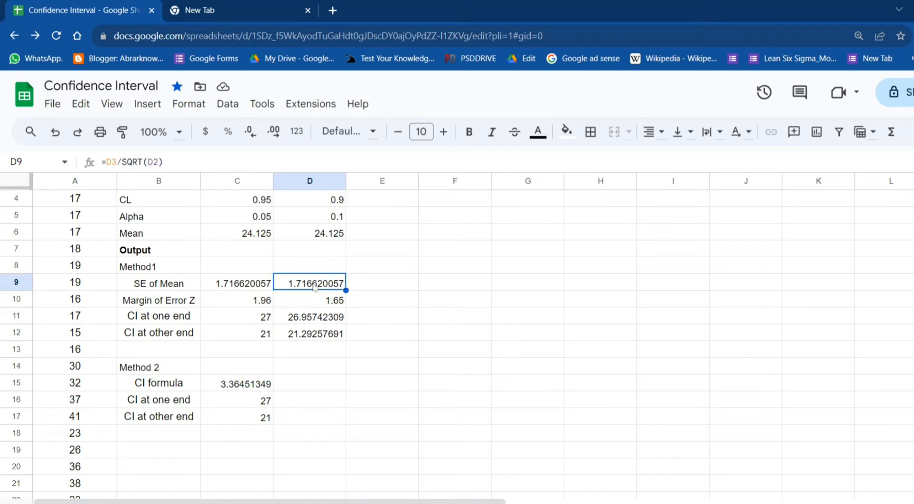
click(314, 303)
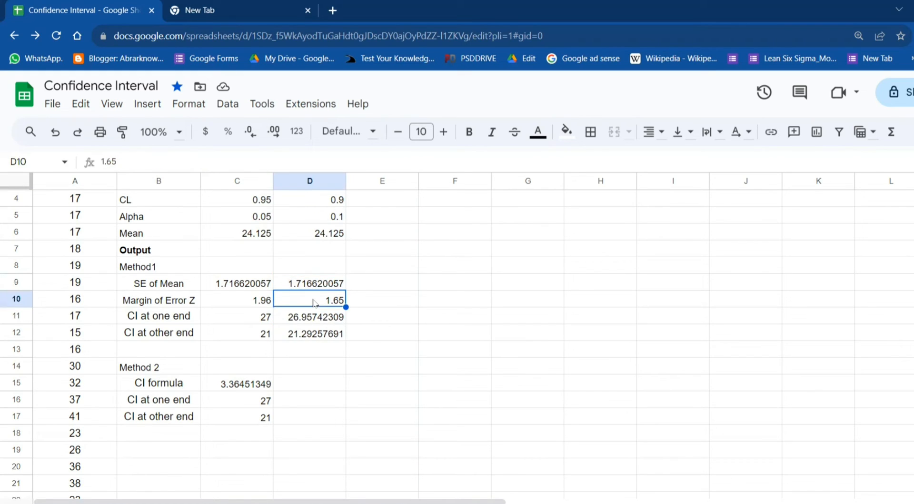
Re-enter Method 1's CI at one end for 90% confidence in D11 as =D6+D10*D9
click(319, 320)
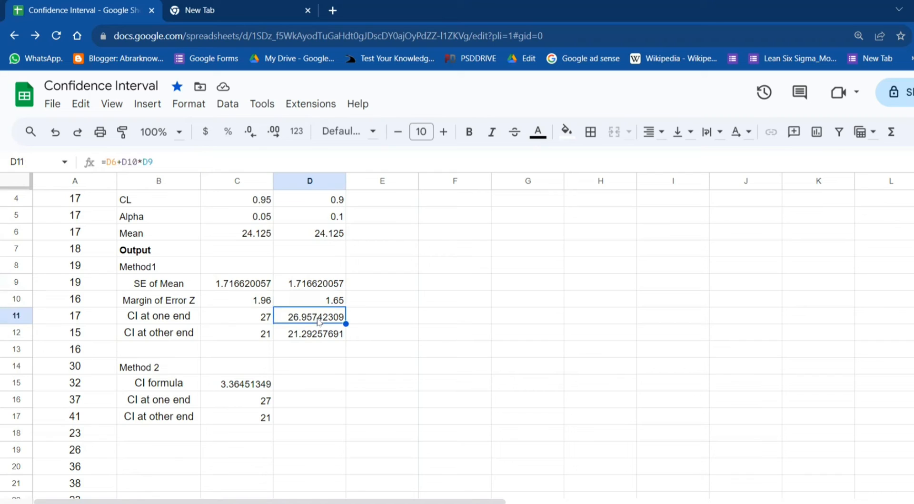
double_click(318, 321)
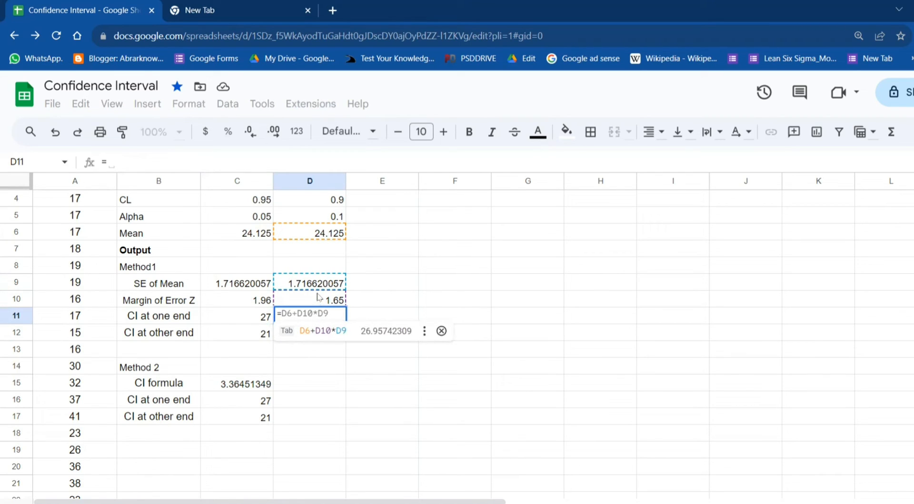
click(319, 298)
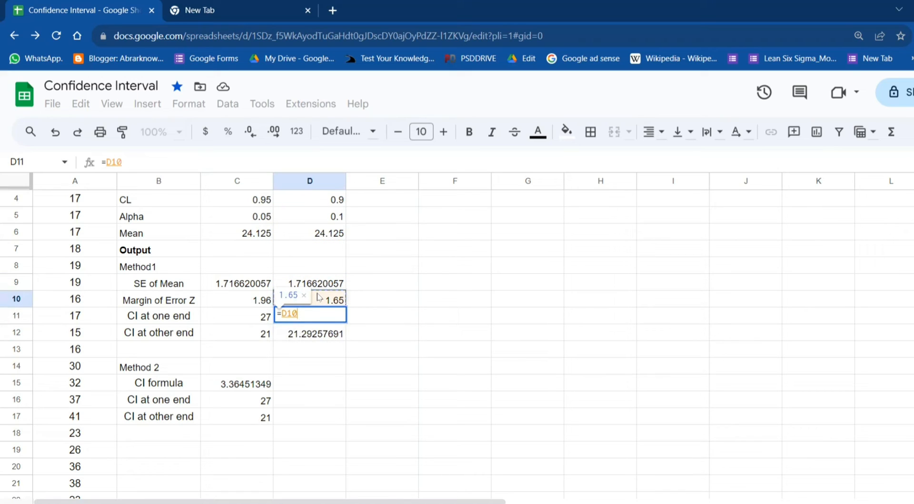
key(BackSpace)
key(BackSpace)
key(BackSpace)
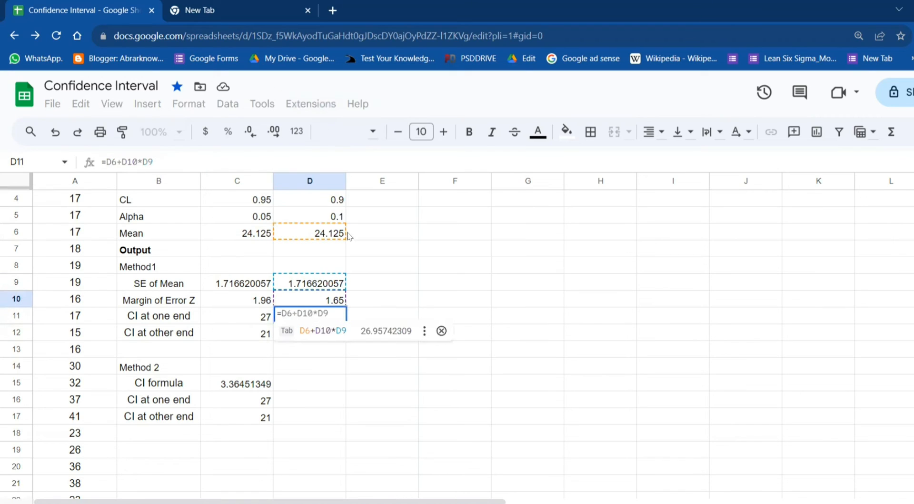
click(322, 229)
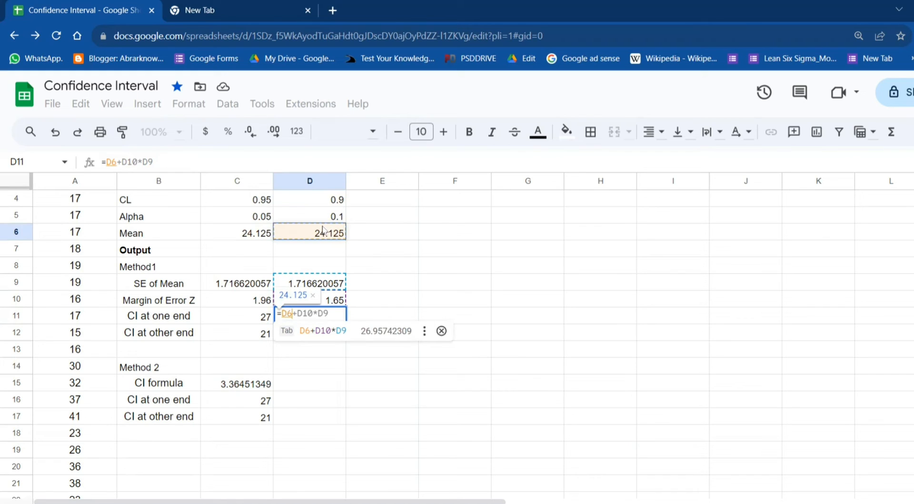
text(+)
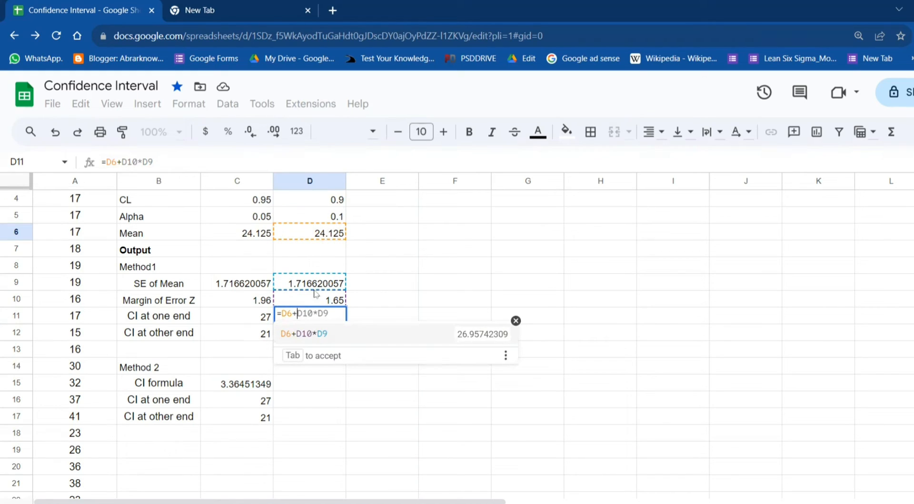
click(314, 299)
text(*)
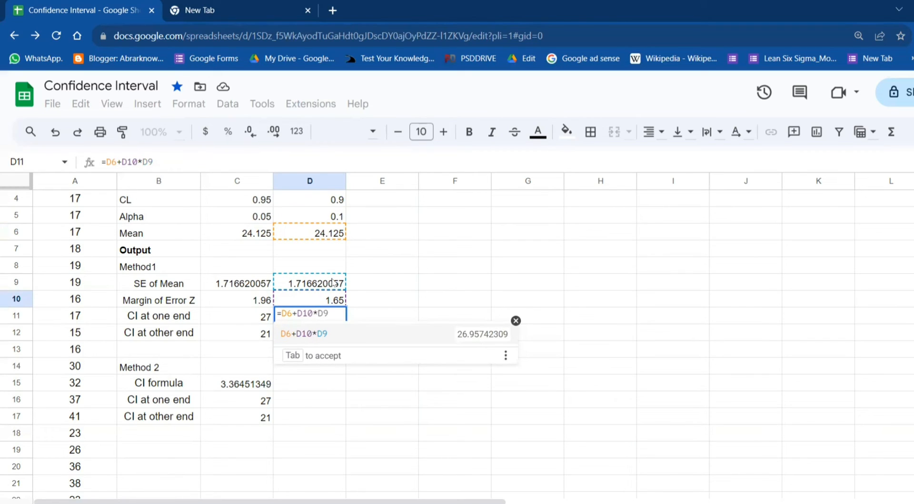
click(327, 282)
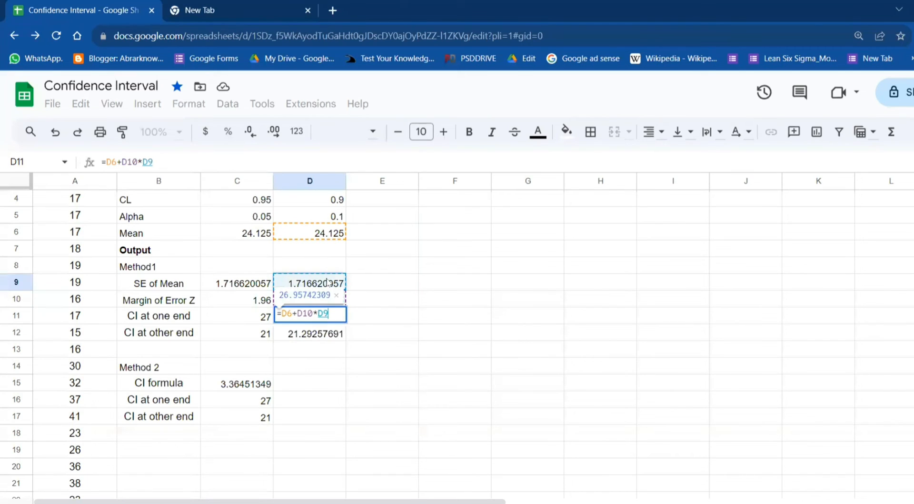
key(Return)
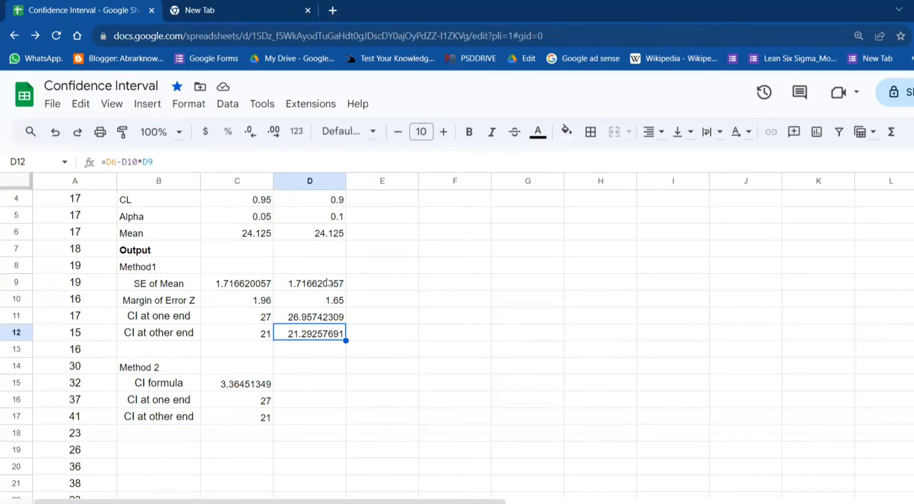
Fill Method 2's CI formula for 90% confidence in D15 with the suggested =CONFIDENCE(D5,D3,D2)
click(319, 321)
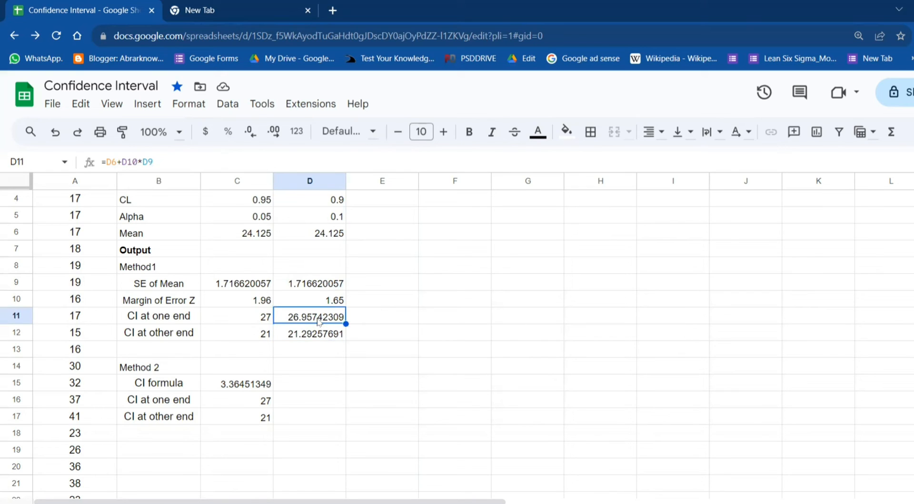
key(Down)
key(Down)
key(Down)
key(Down)
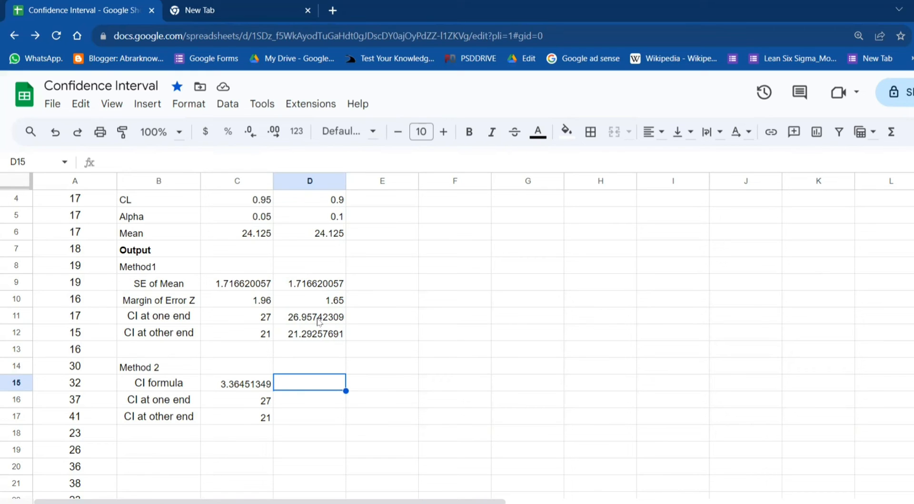
text(=con)
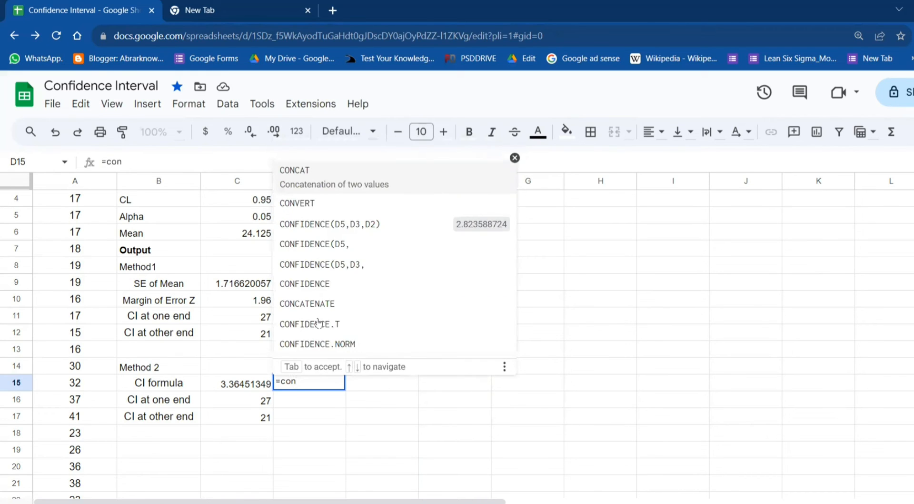
text(f)
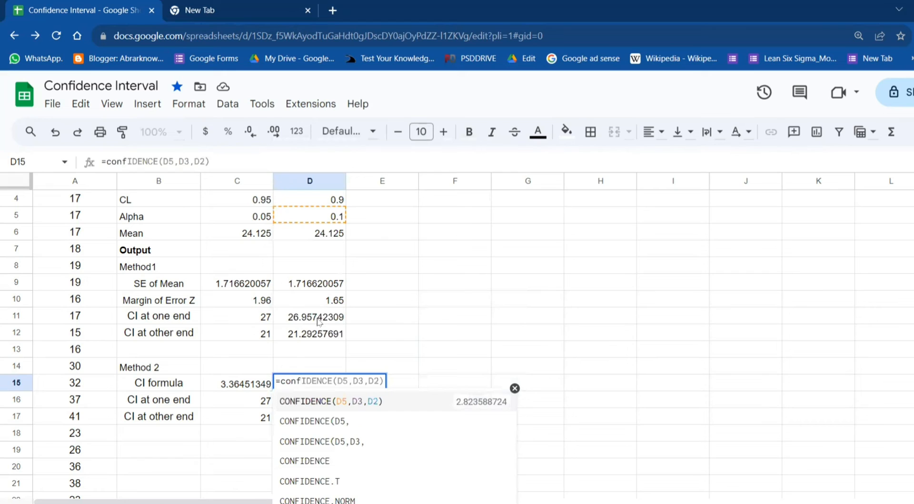
key(Return)
Overwrite D15 twice with the suggested formula =CONFIDENCE(D5,D3,D2)
click(313, 382)
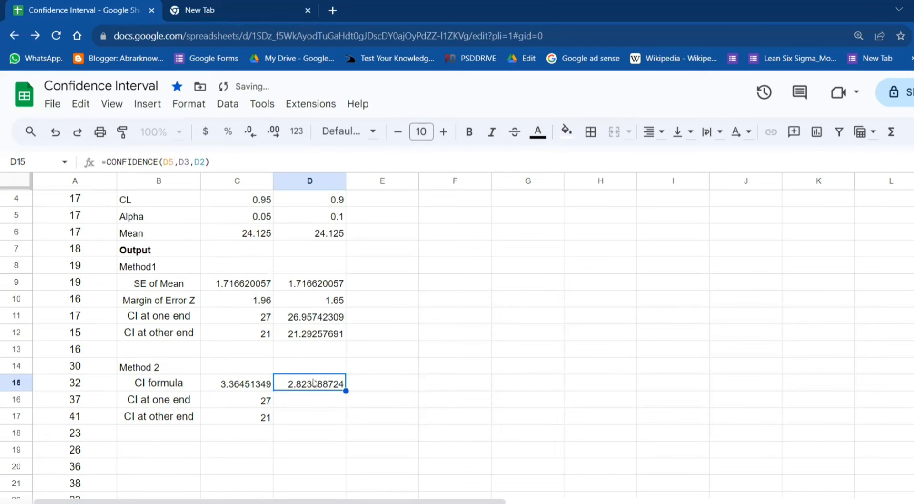
text(=conf)
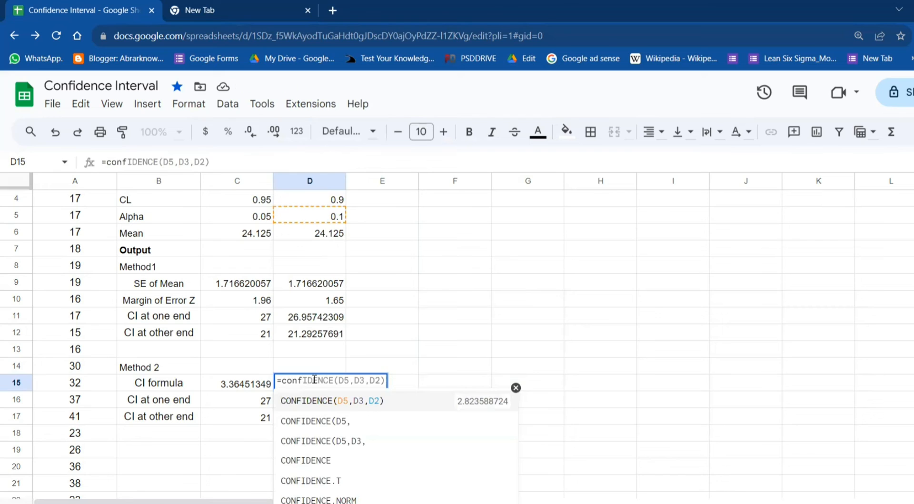
key(Return)
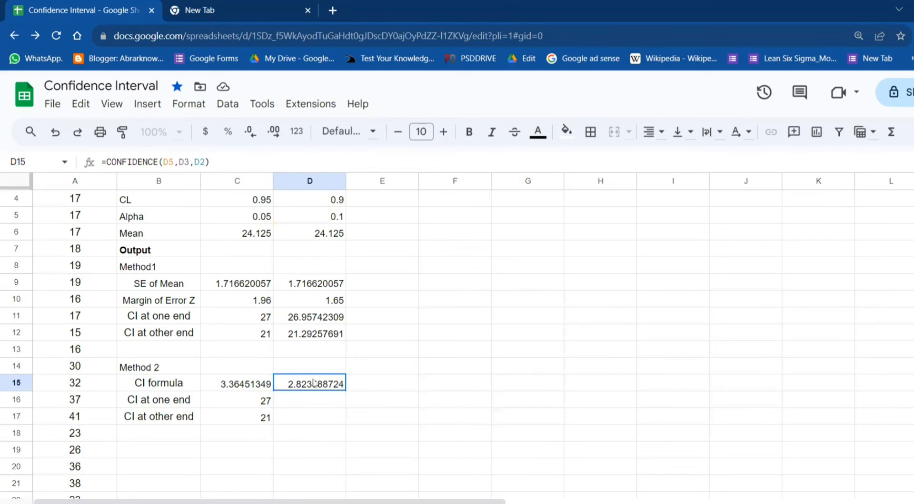
text(=con)
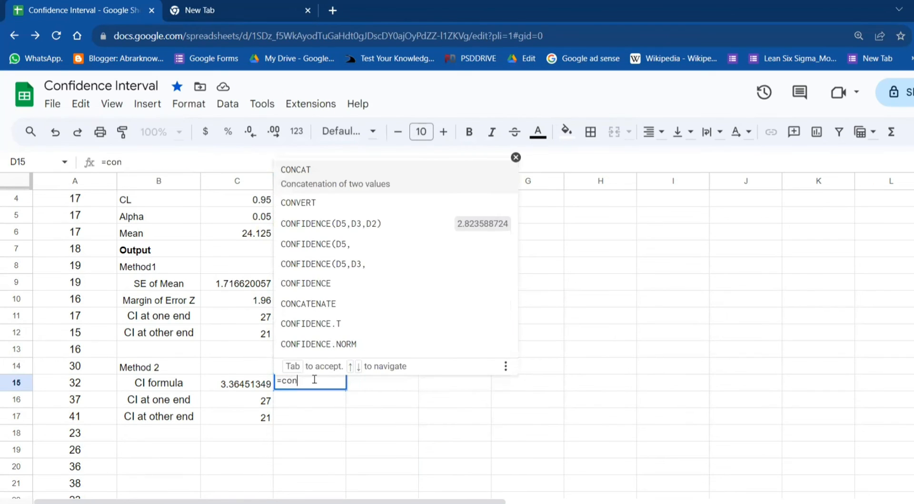
text(fide)
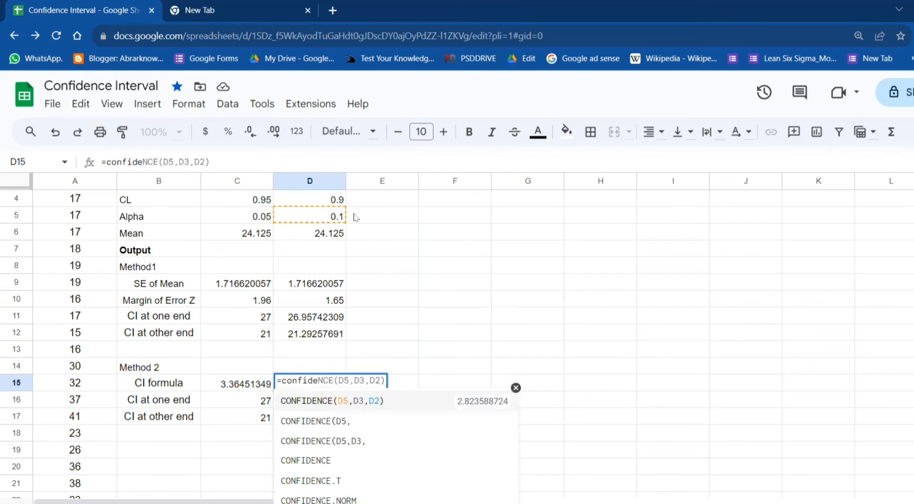
key(Return)
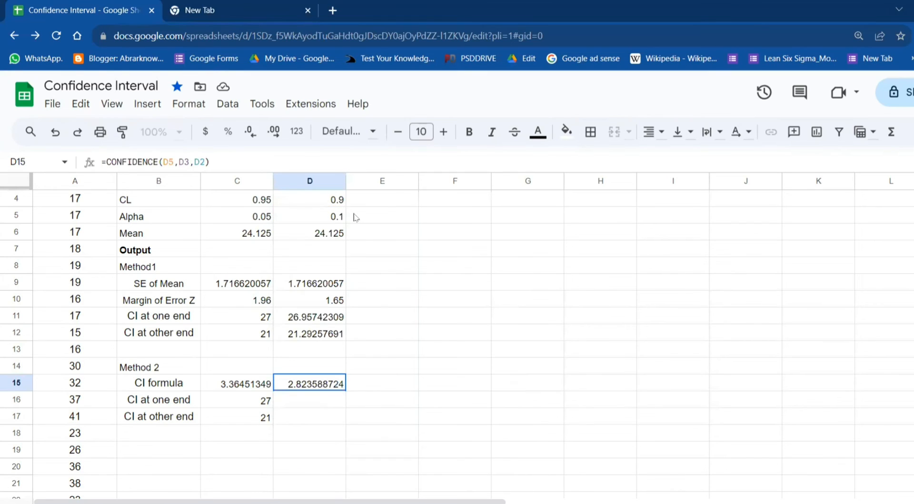
Clear D15 and rebuild Method 2's CI formula for 90% confidence as =CONFIDENCE(D5,D3,D2), referencing Alpha, SD and n
click(310, 379)
double_click(311, 380)
key(BackSpace)
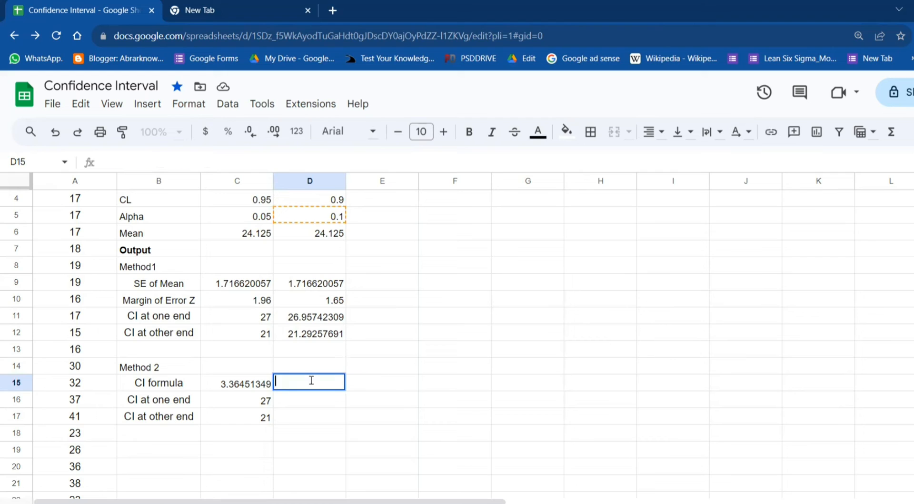
text(=confi)
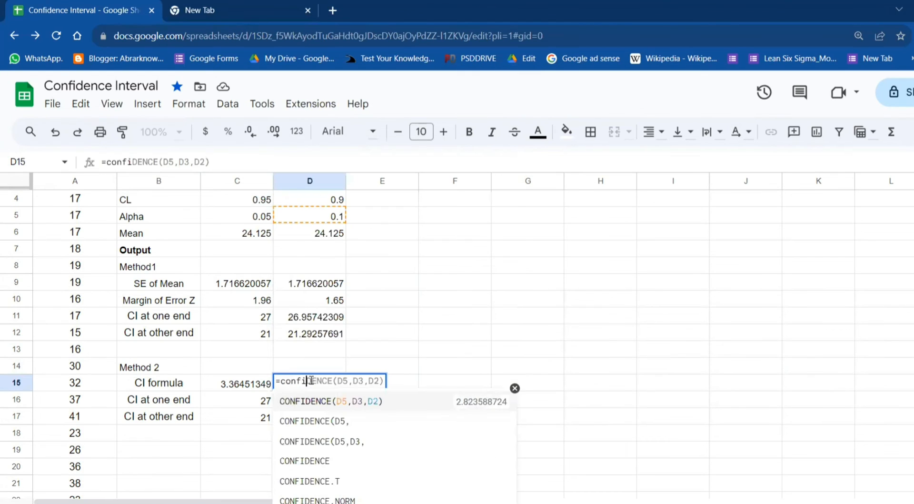
text(dence()
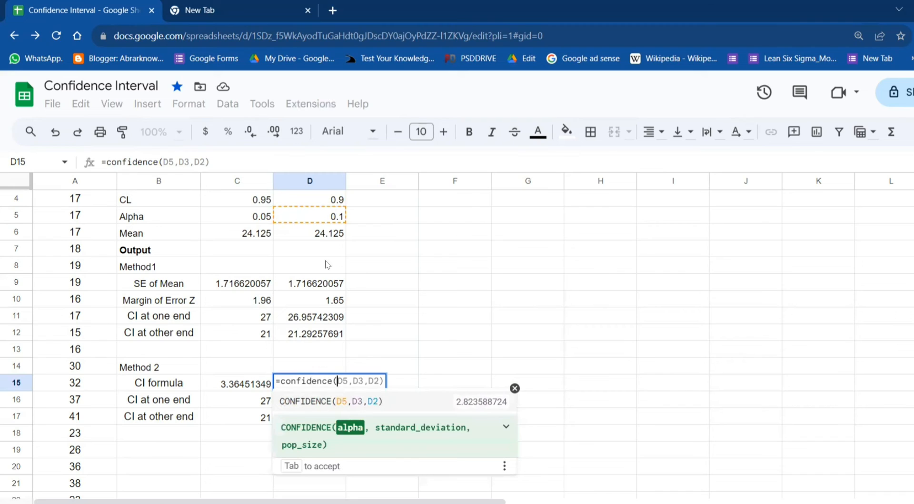
click(323, 218)
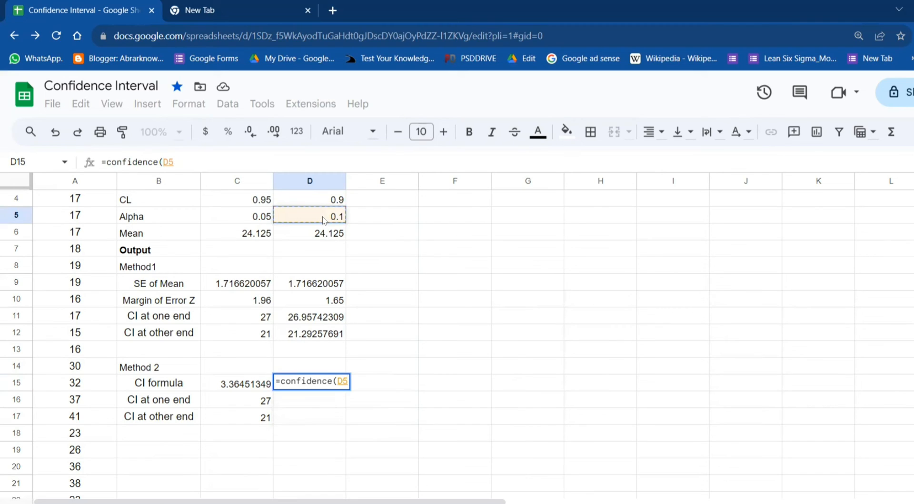
text(,)
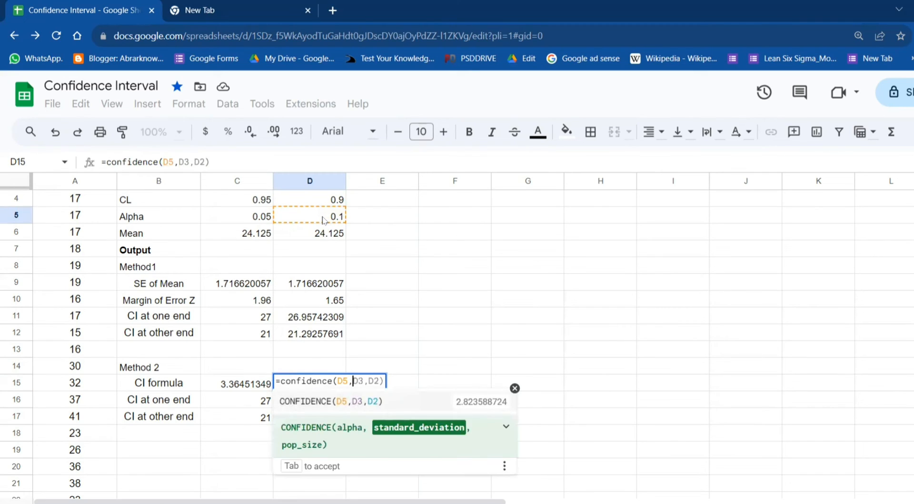
key(Up)
key(Up)
key(Up)
key(Up)
key(Up)
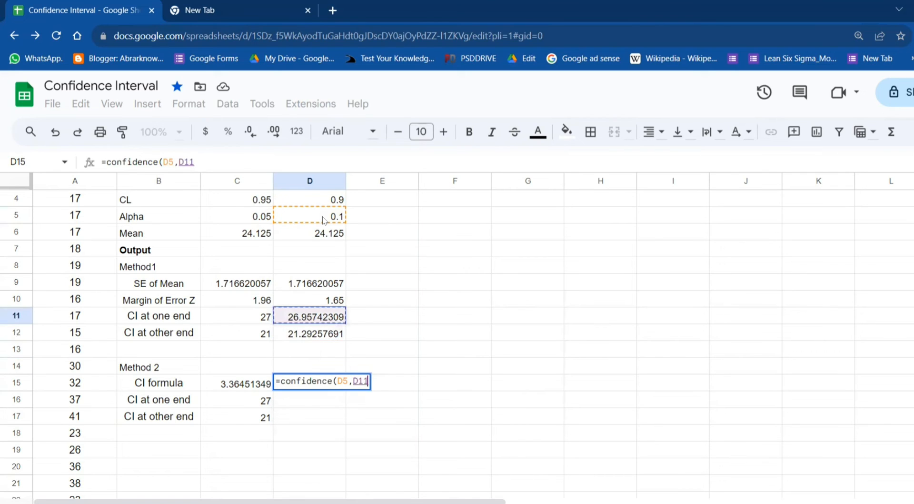
key(Up)
key(Up)
key(Up)
key(Up)
key(Up)
key(Up)
key(Up)
key(Up)
key(Up)
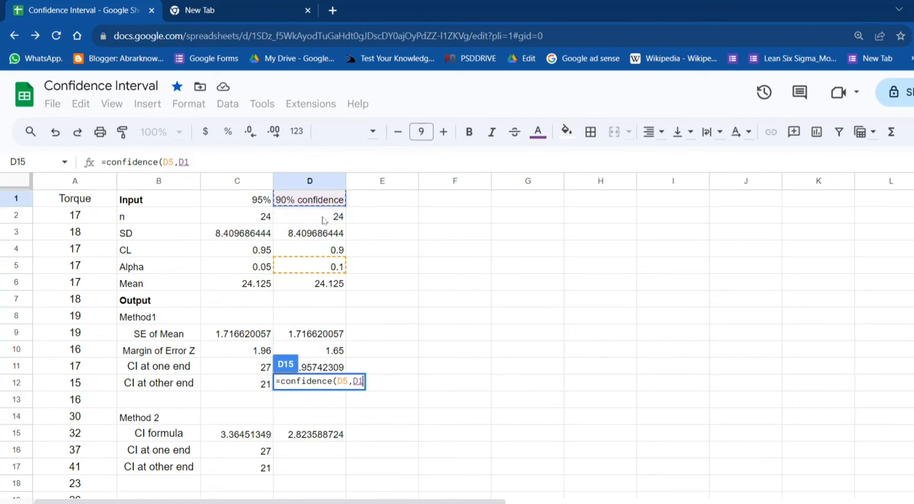
key(Down)
key(Down)
text(,)
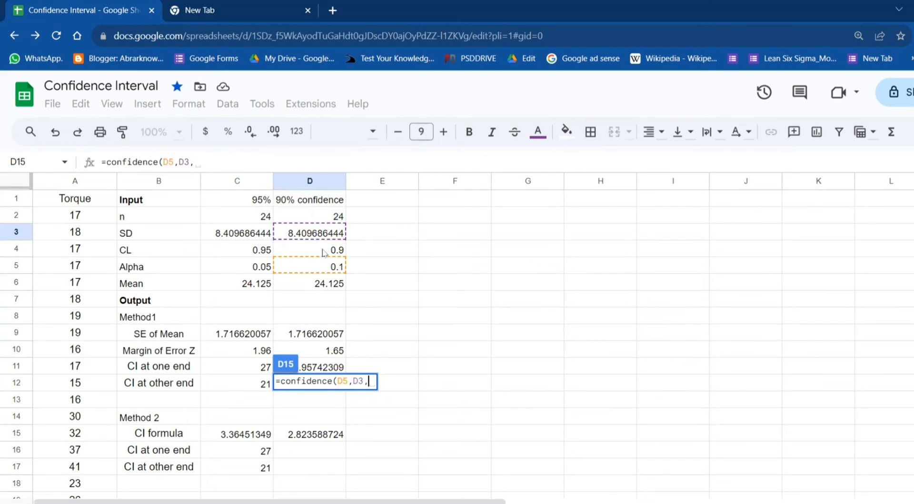
click(316, 215)
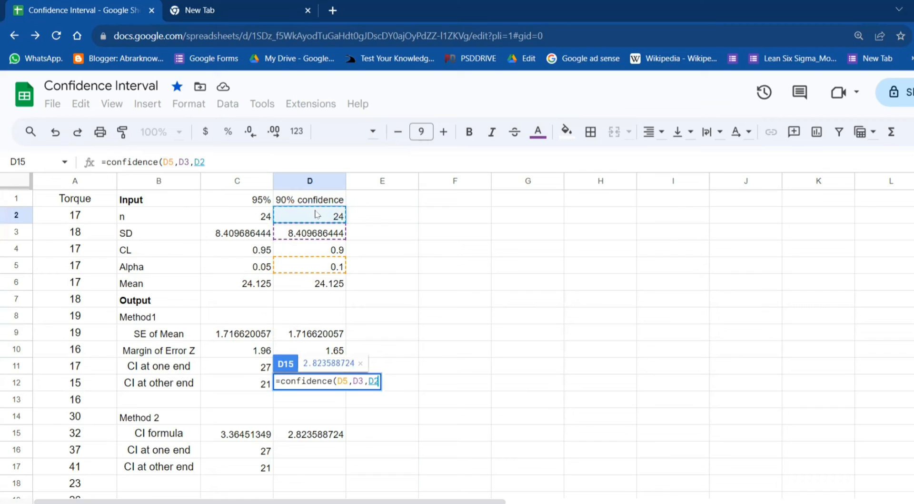
text())
key(Return)
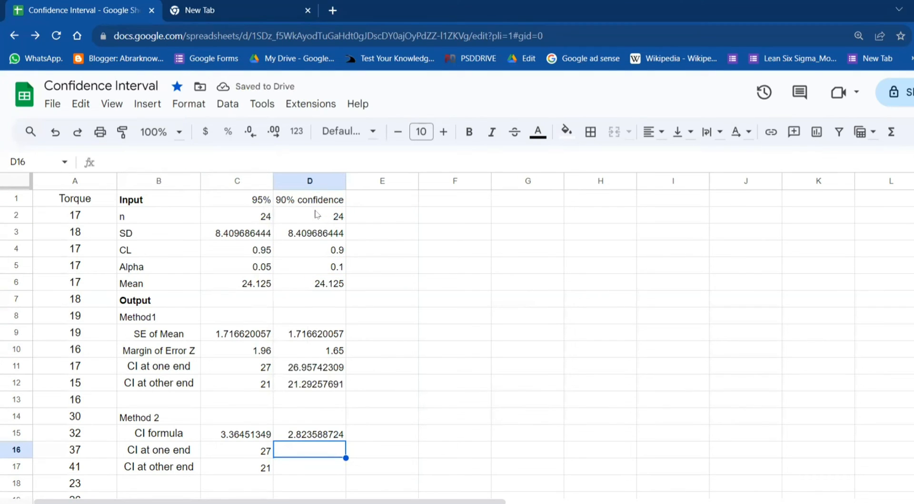
Enter Method 2's CI at one end for 90% confidence in D16 as =D6+D15, adding the CI value to the mean
text(=)
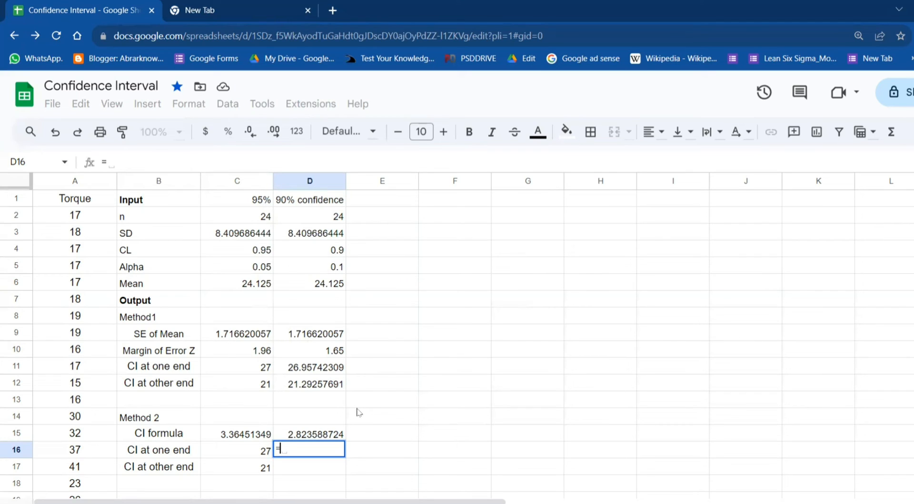
click(321, 283)
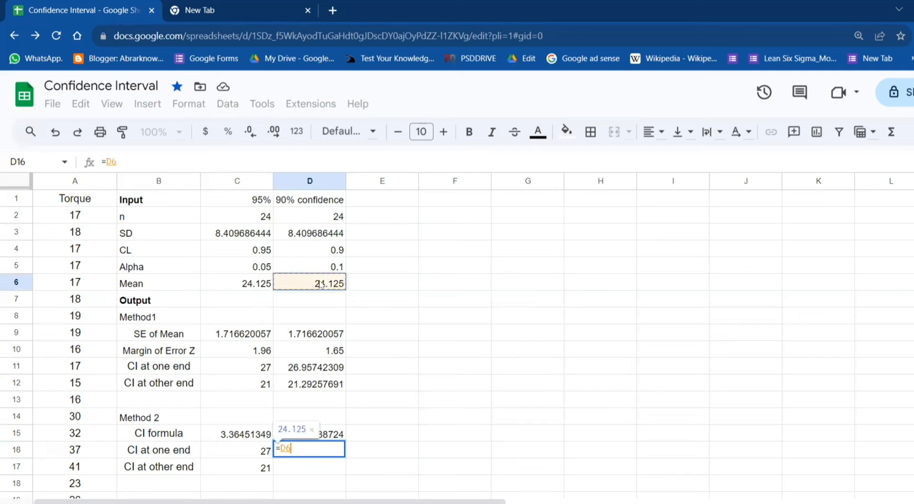
text(+)
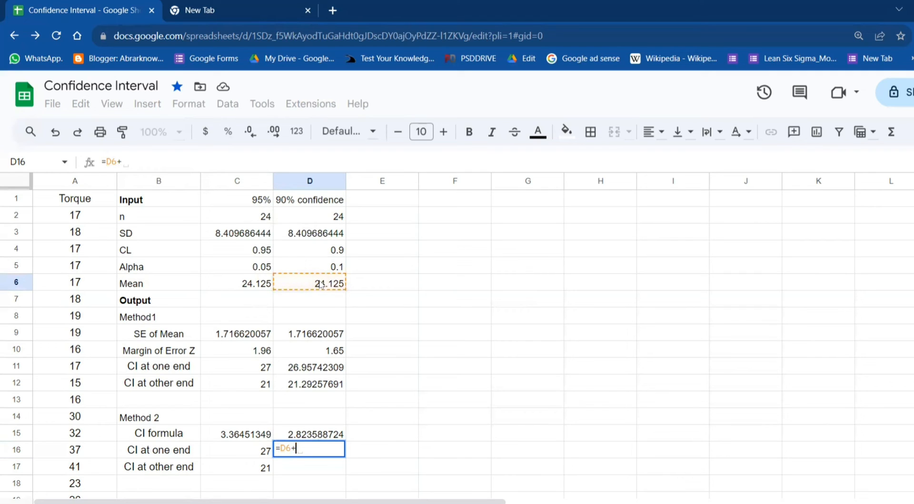
click(311, 434)
key(Return)
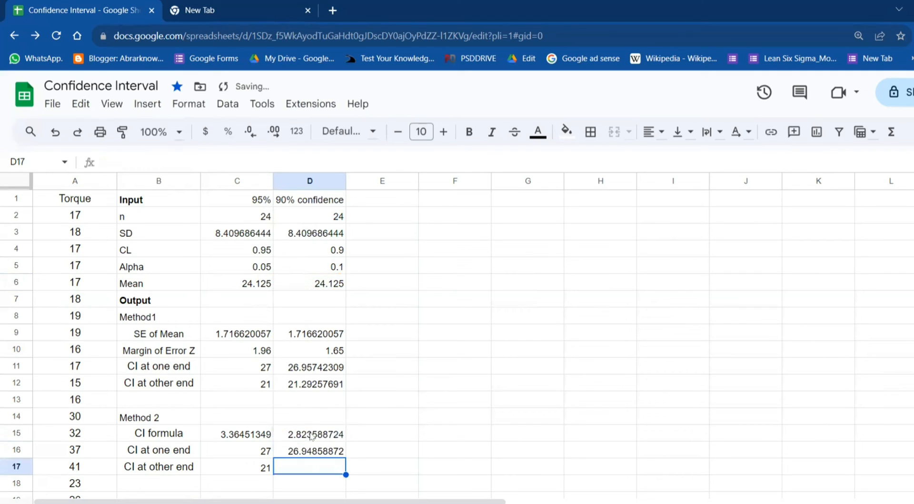
Enter Method 2's CI at other end for 90% confidence in D17 as =D6-D15, and check D16's formula
text(=)
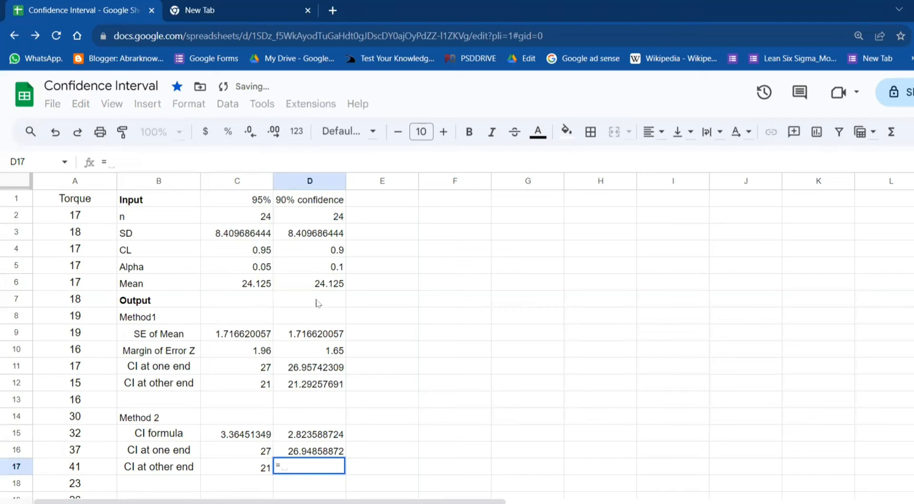
click(316, 284)
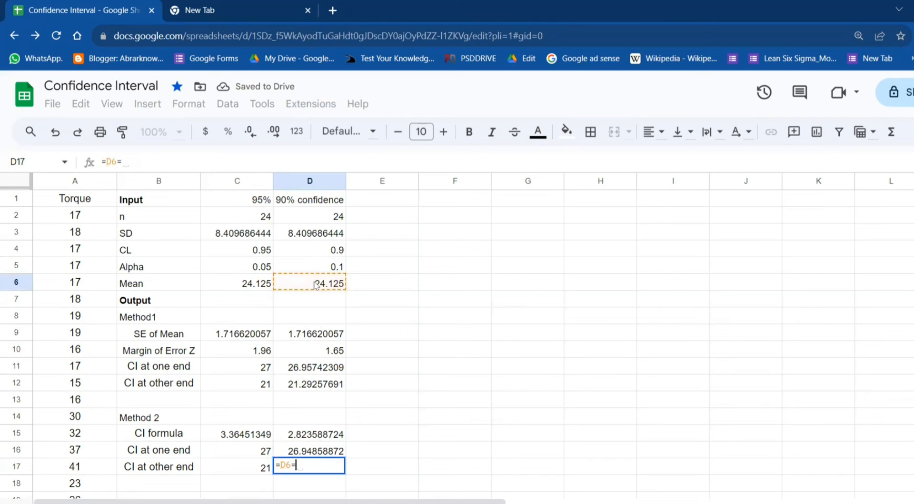
text(-)
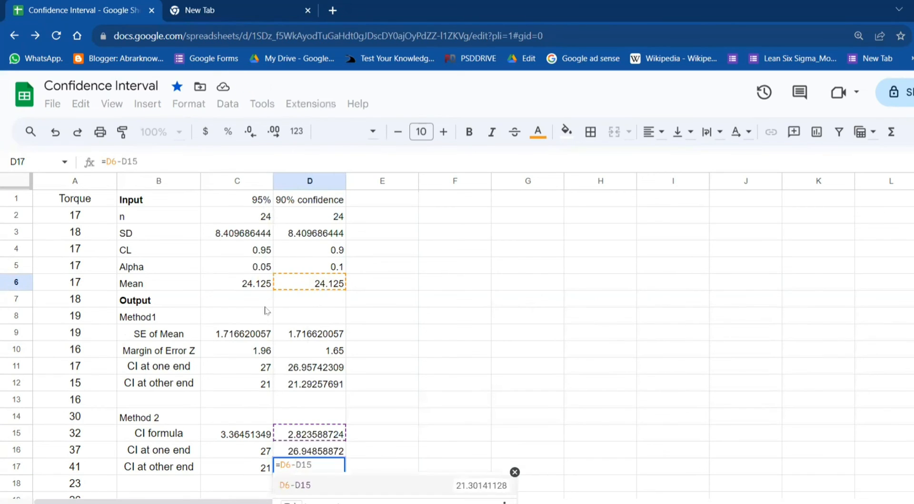
click(318, 436)
key(Return)
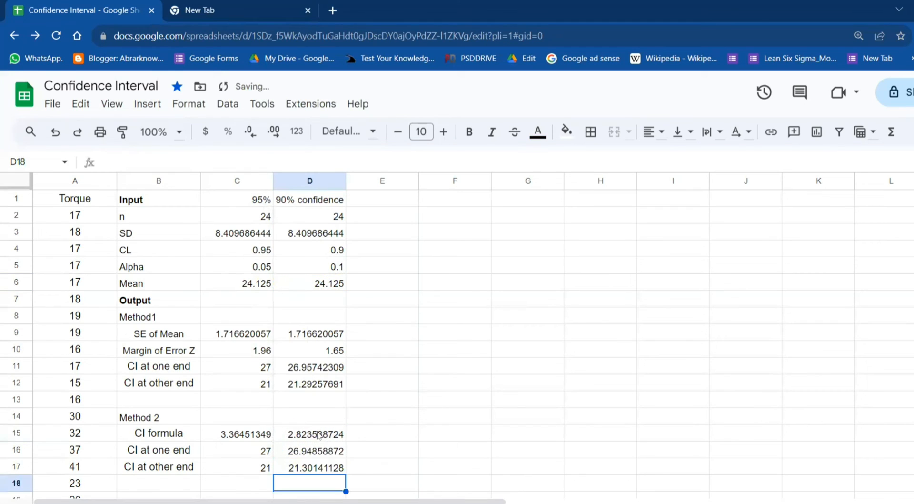
click(316, 453)
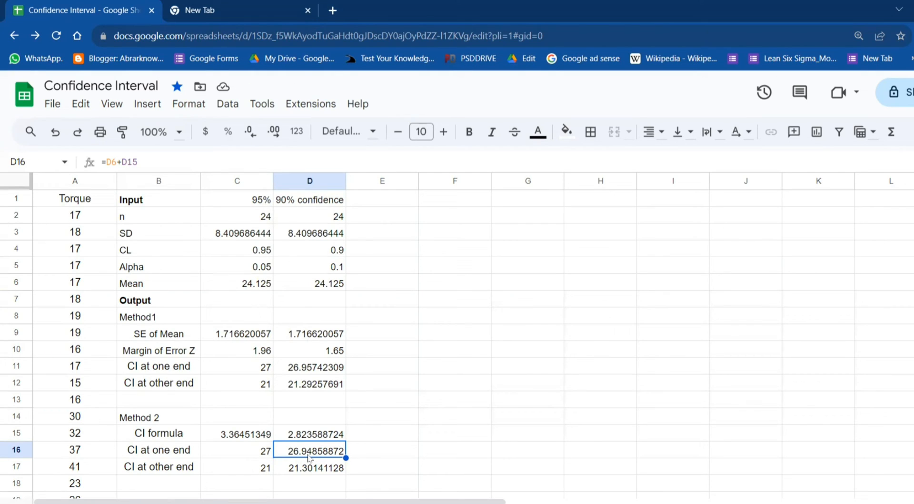
Add the column heading "99% confi" in E1, beside the 90% confidence column
click(363, 267)
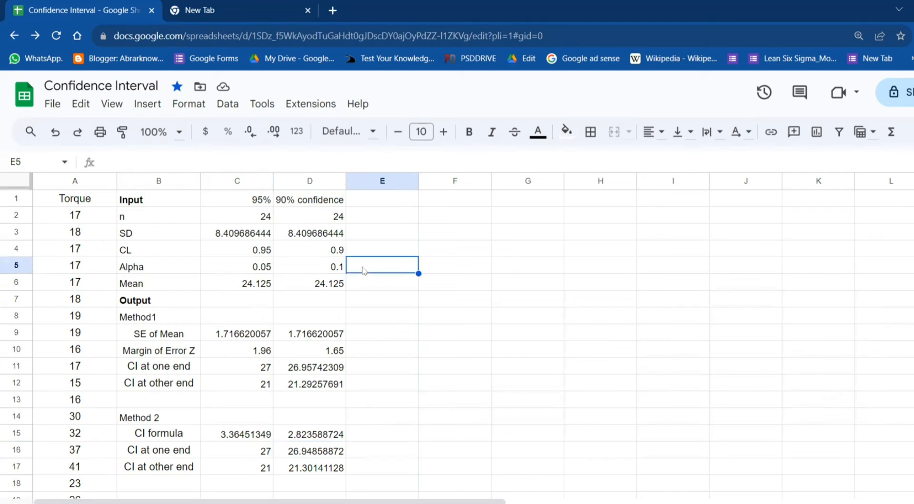
key(Up)
key(Up)
key(Up)
key(Up)
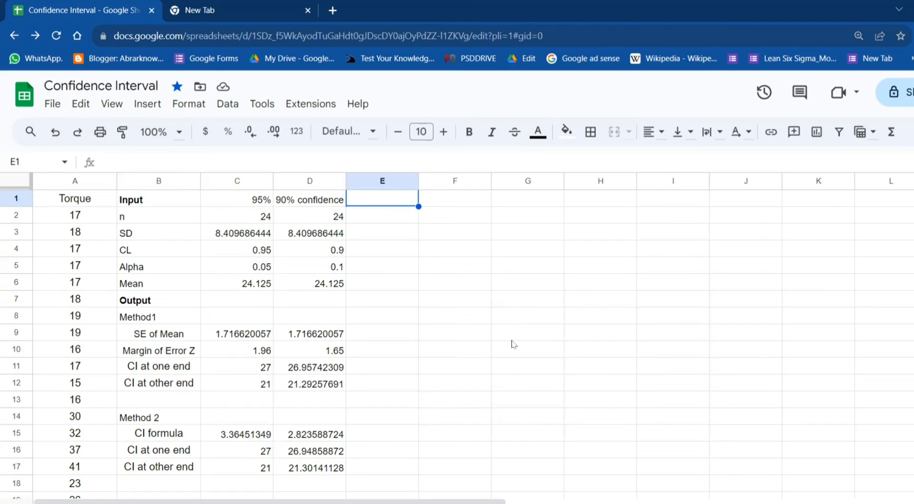
text(99)
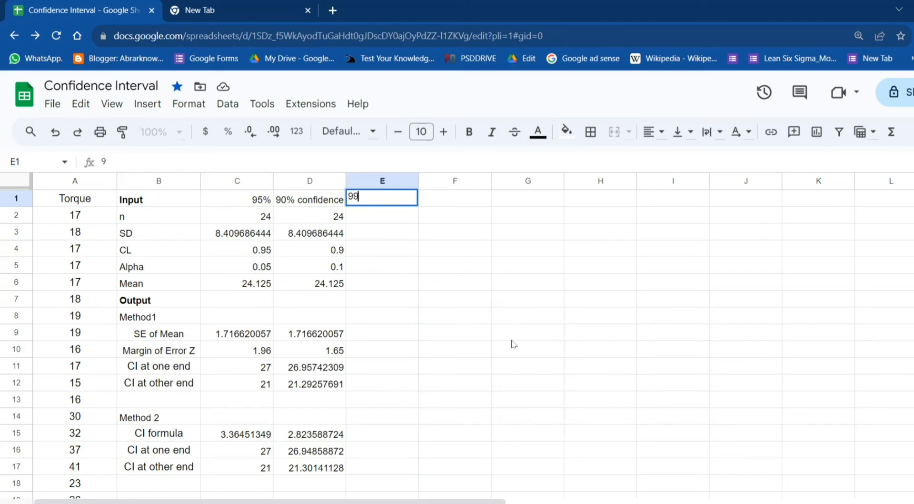
text(% confi)
key(Return)
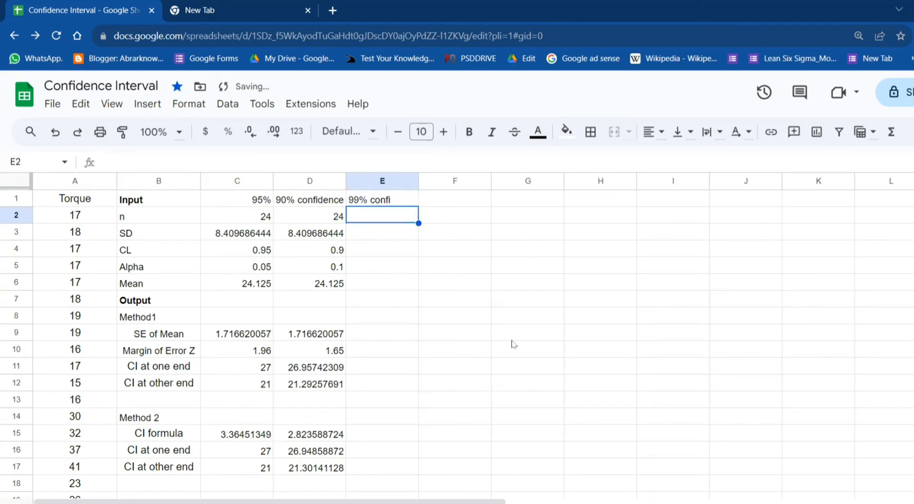
Fill in the 99% column's n as 24 in E2 and SD as 8.40 in E3
text(24)
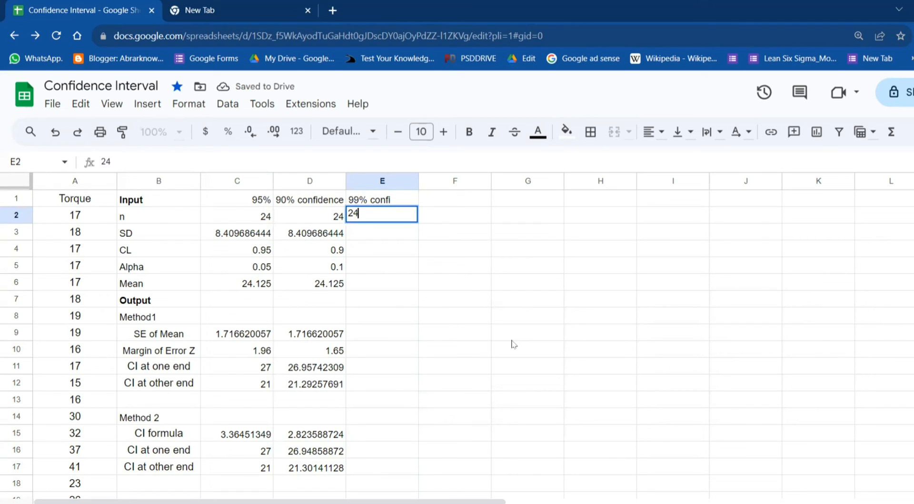
key(Return)
text(8.4)
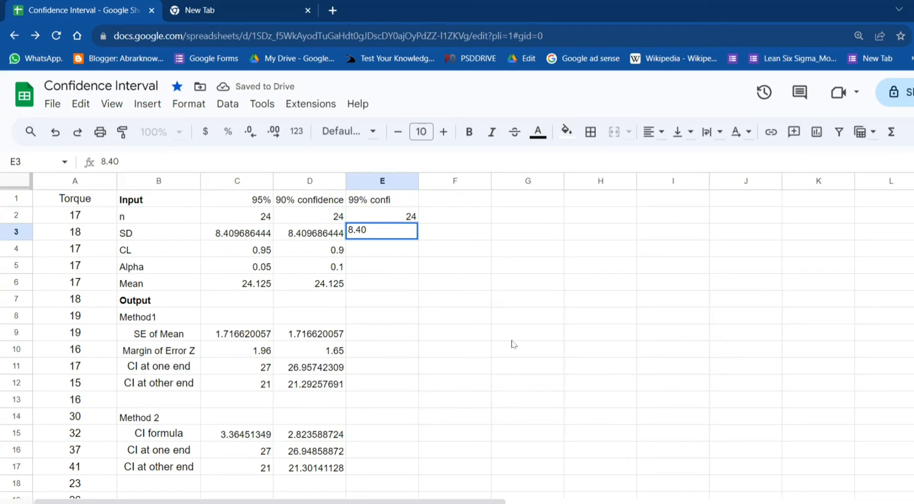
key(Return)
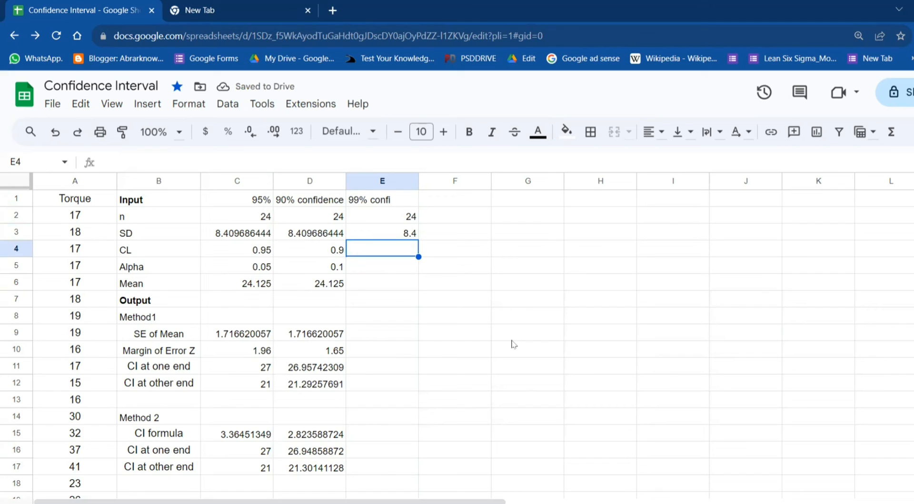
Fill in the 99% column's CL as 0.99, Alpha as 0.01 and Mean as 24.125 in E4:E6
text(0.99)
key(Return)
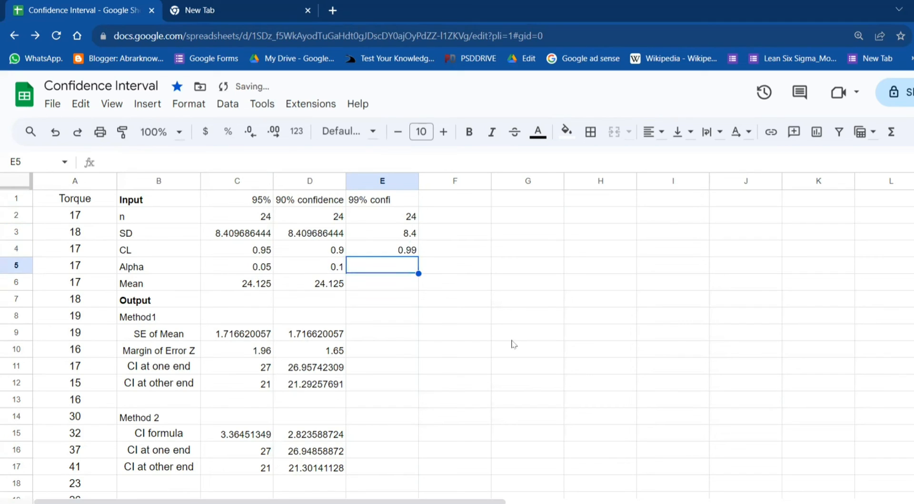
text(.01)
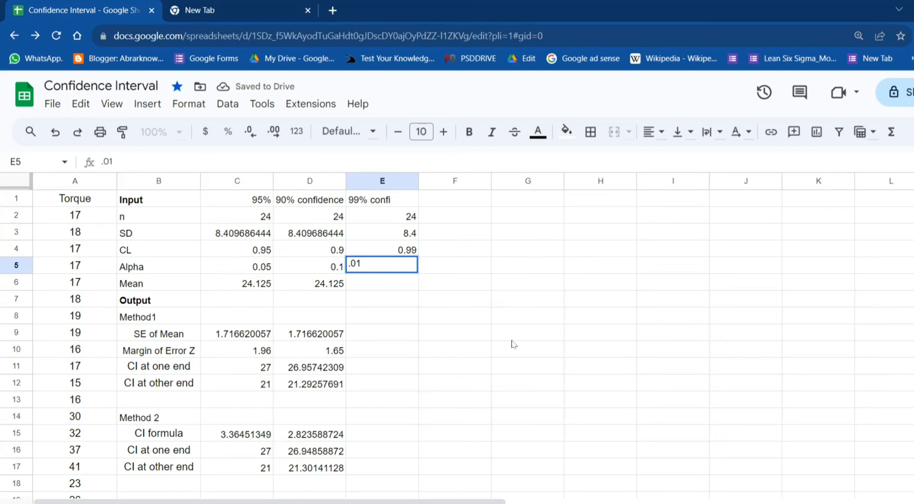
key(Return)
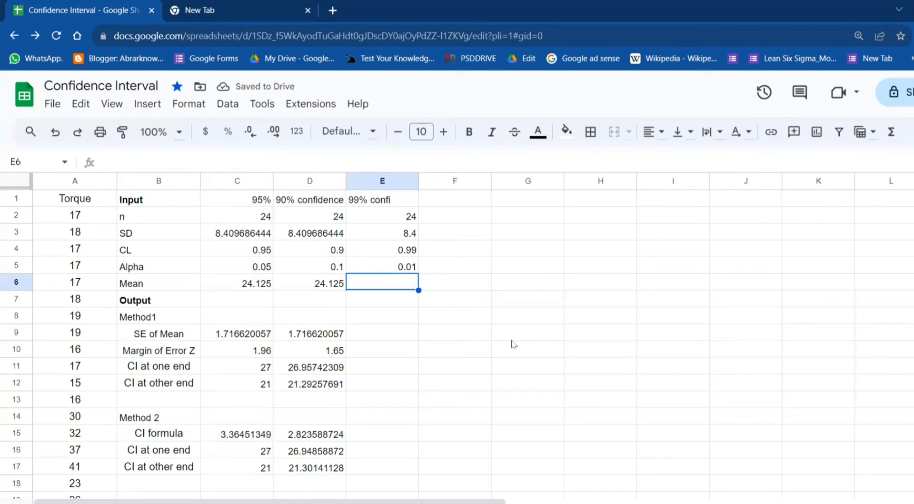
text(24.)
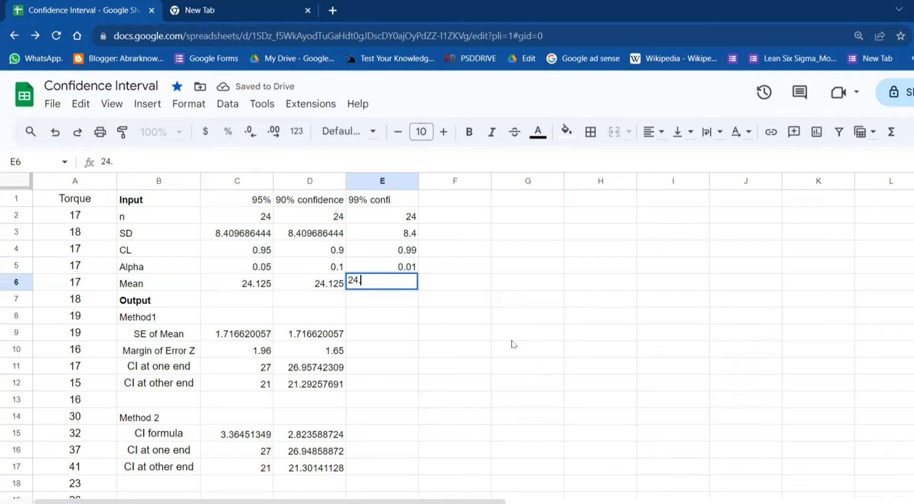
text(125)
key(Return)
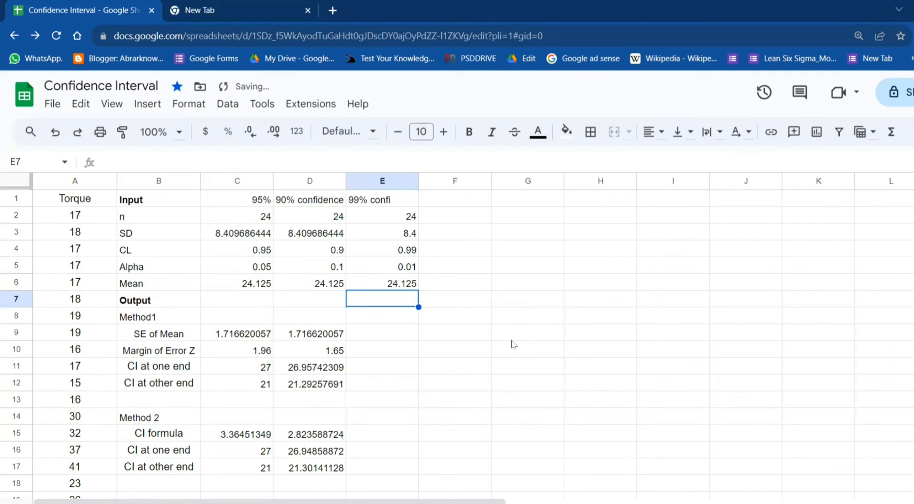
Calculate the SE of Mean for 99% confidence in E9 with the suggested formula =E3/SQRT(E2)
key(Down)
key(Down)
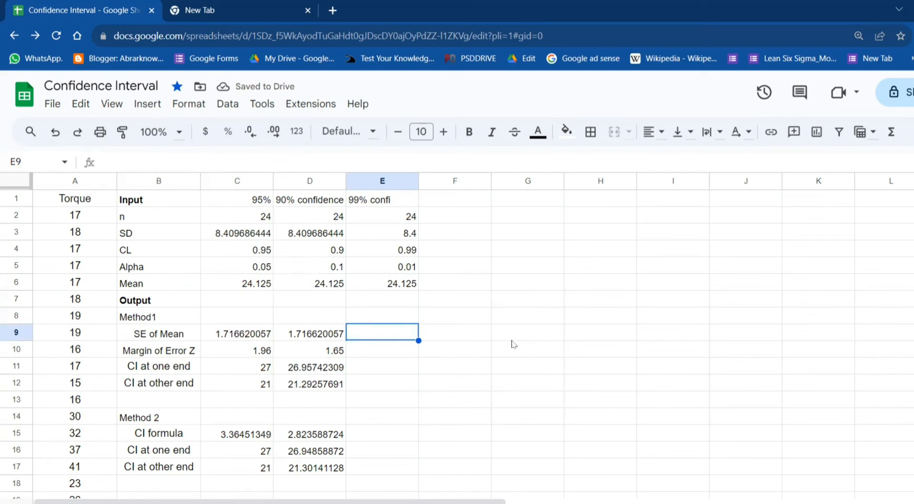
text(=)
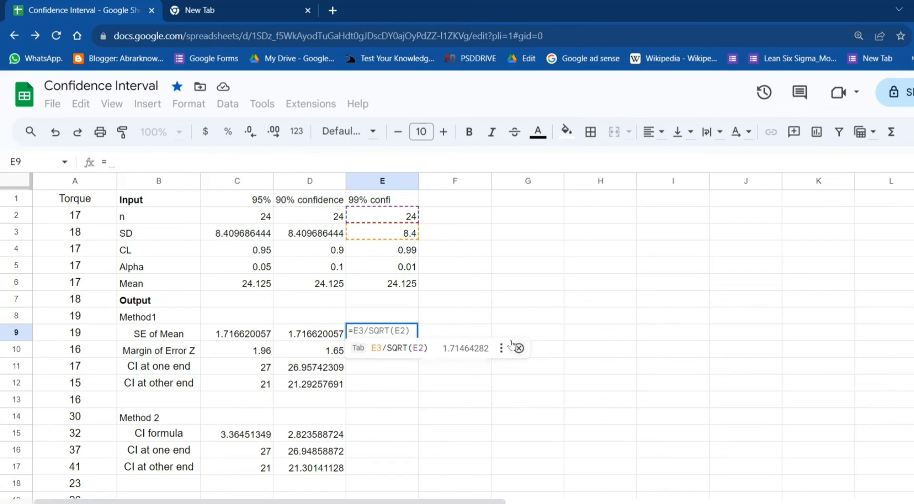
key(Tab)
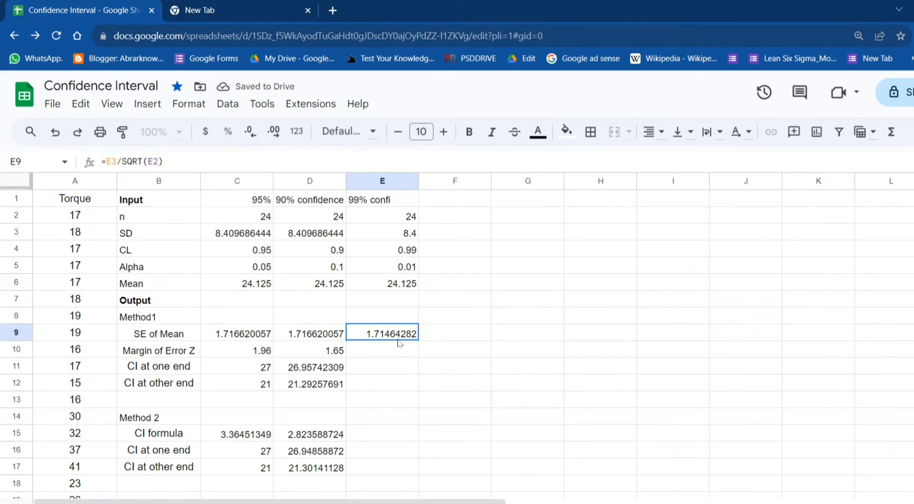
Set the Margin of Error Z for 99% confidence to 2.58 in E10
click(395, 354)
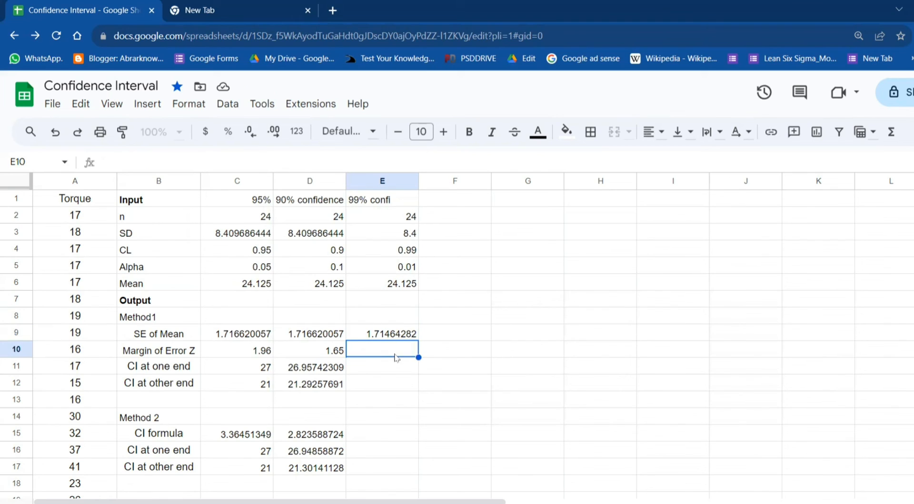
click(330, 353)
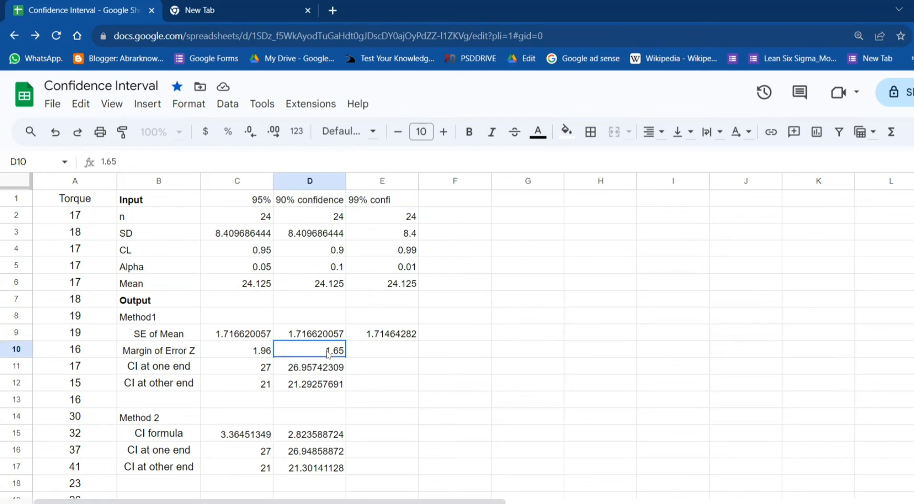
click(367, 353)
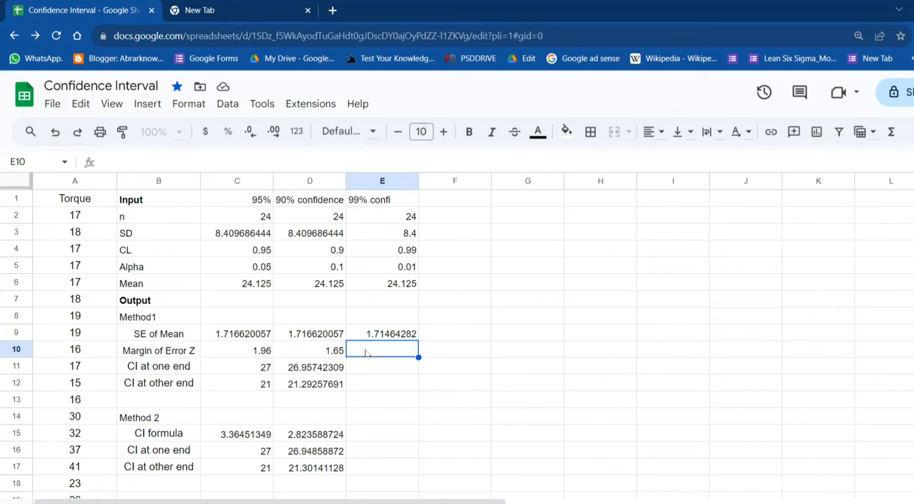
text(=)
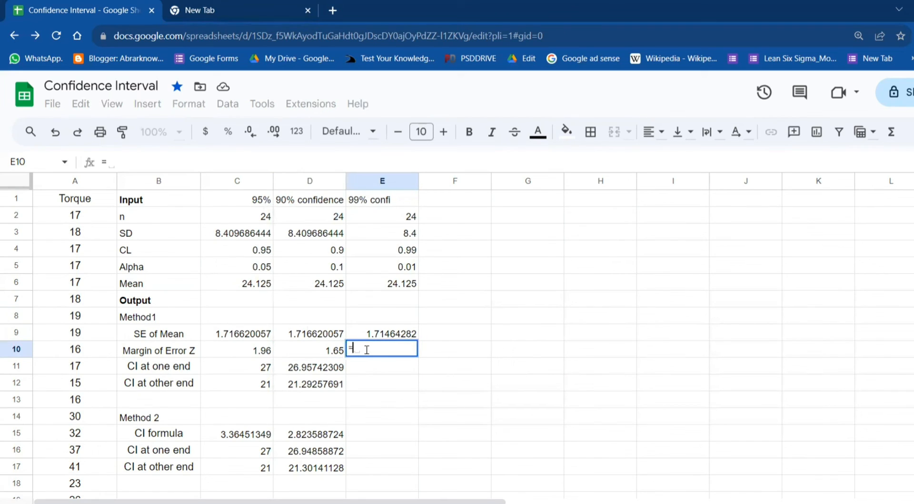
key(Escape)
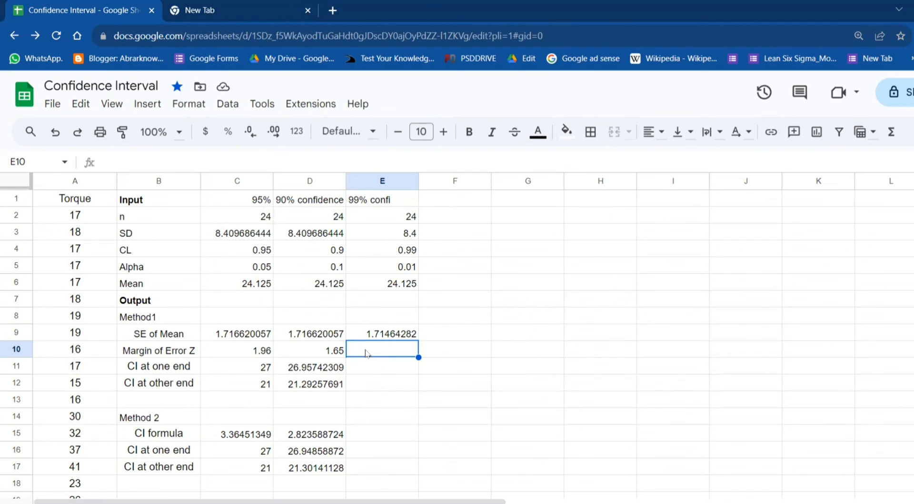
text(2.)
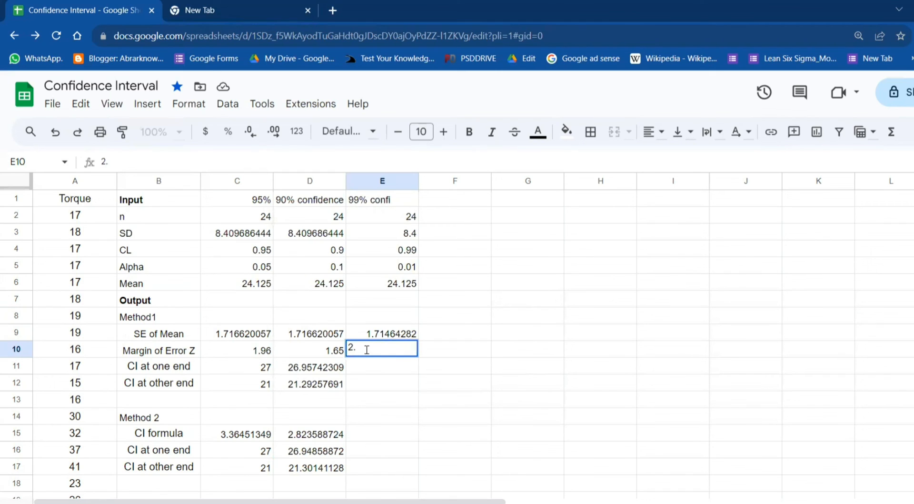
text(58)
key(Return)
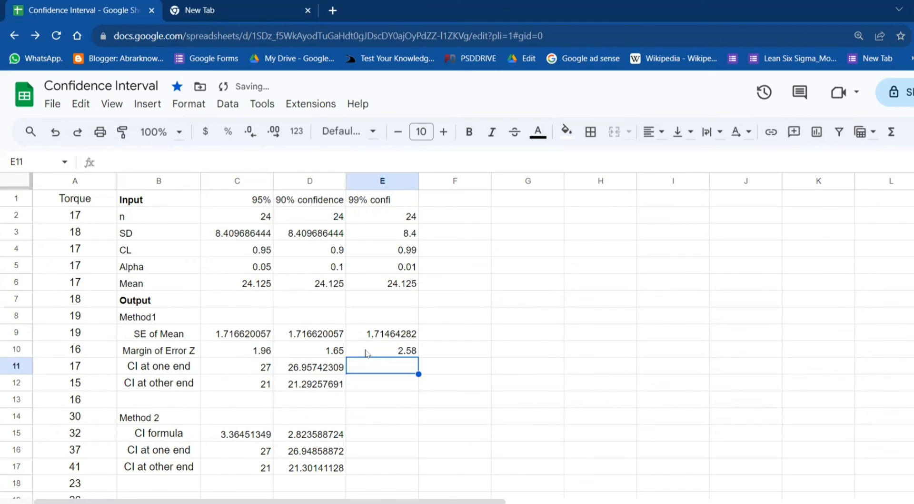
Calculate the Method 1 CI ends for 99% confidence with =E6+E9*E10 in E11 and the suggested =E6-E10*E9 in E12
text(=)
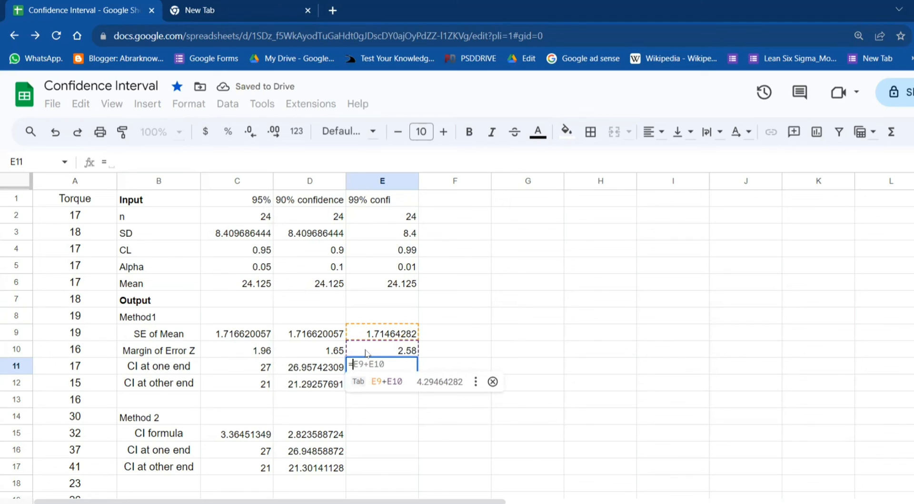
click(365, 351)
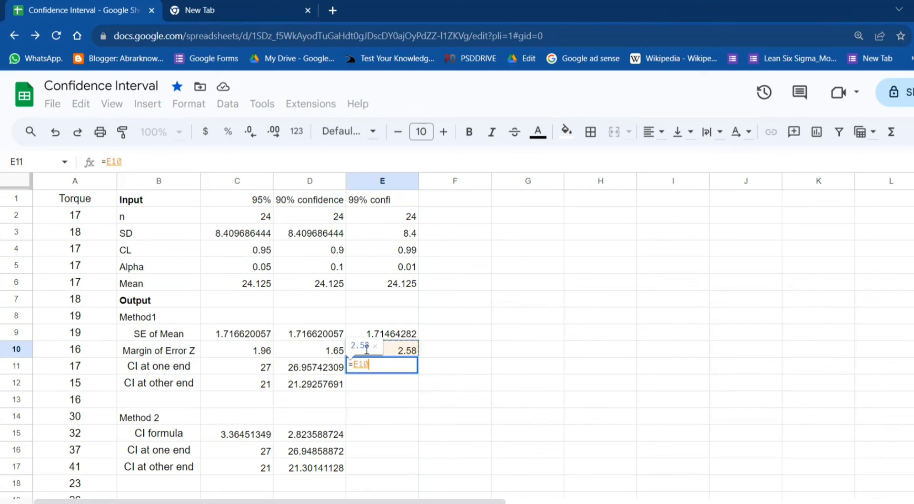
key(BackSpace)
key(BackSpace)
key(BackSpace)
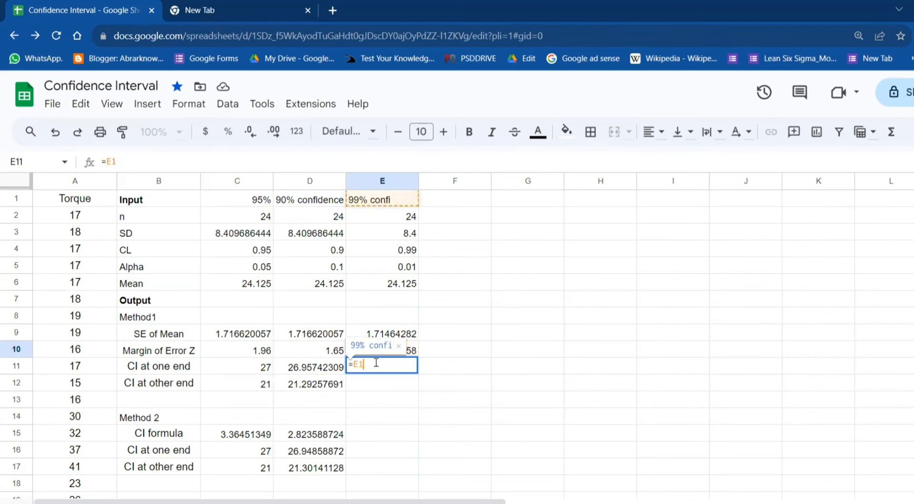
click(400, 284)
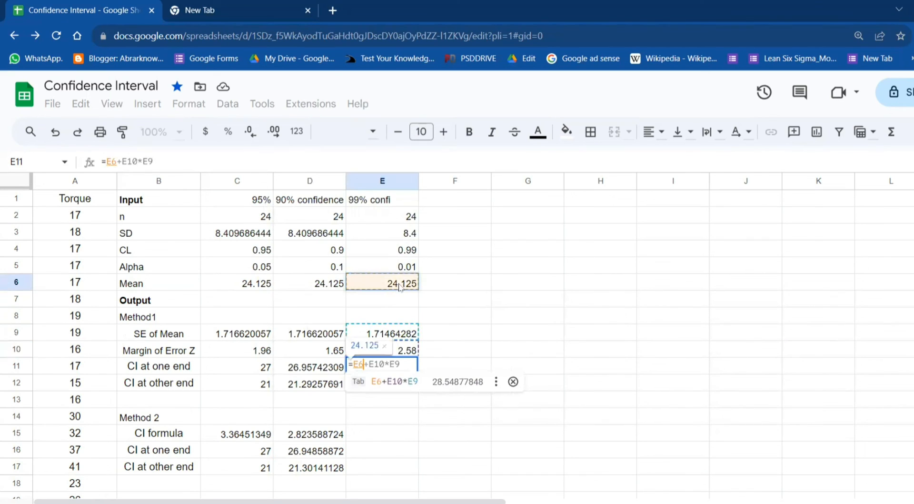
text(+)
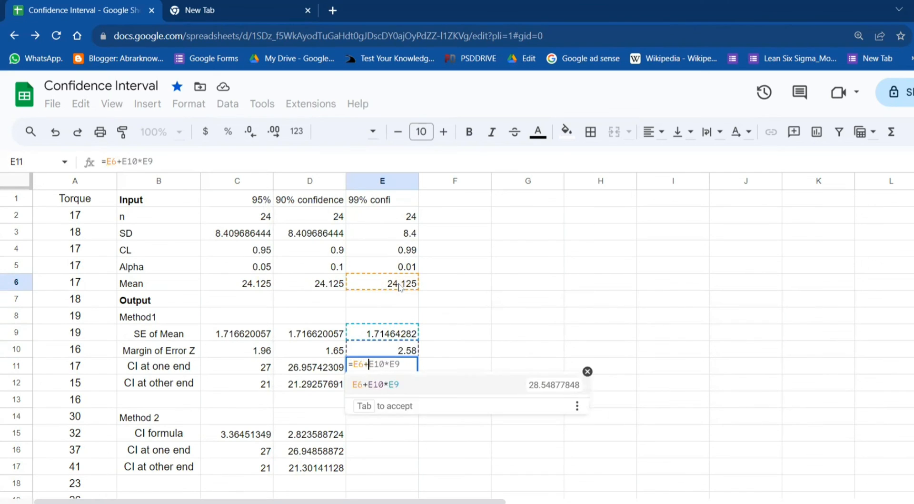
click(395, 333)
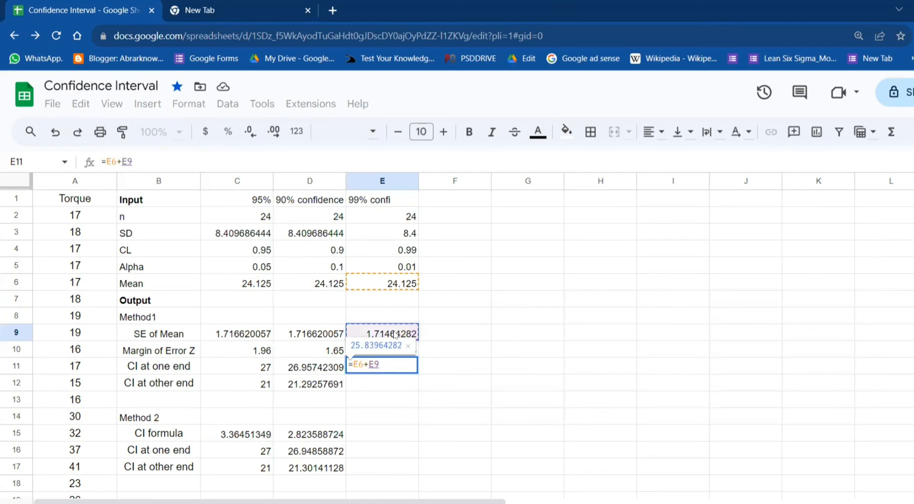
text(*)
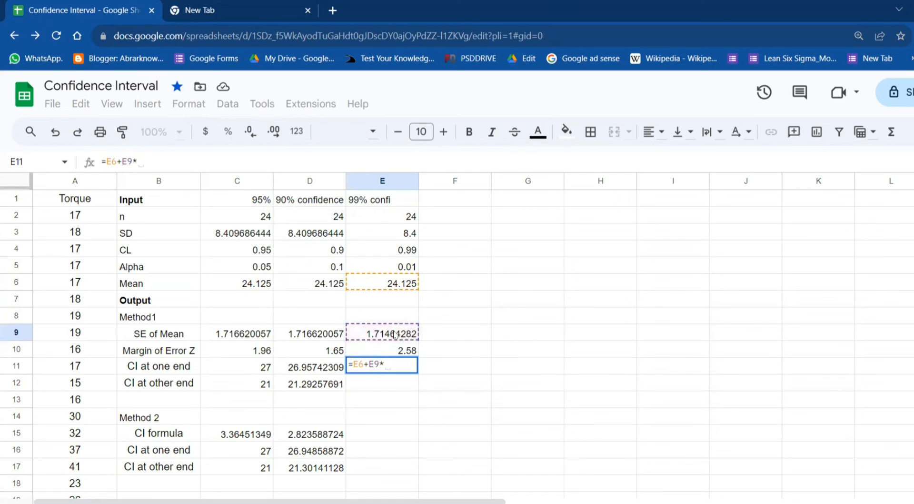
click(394, 343)
key(Return)
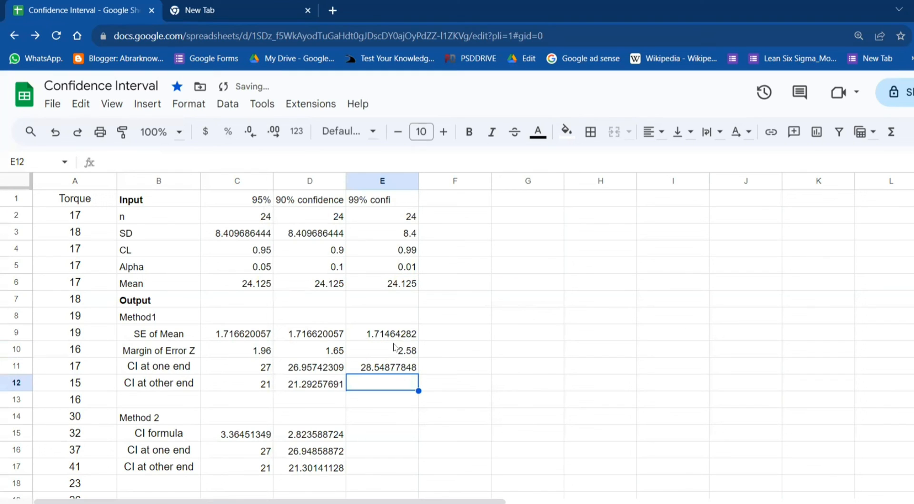
text(=)
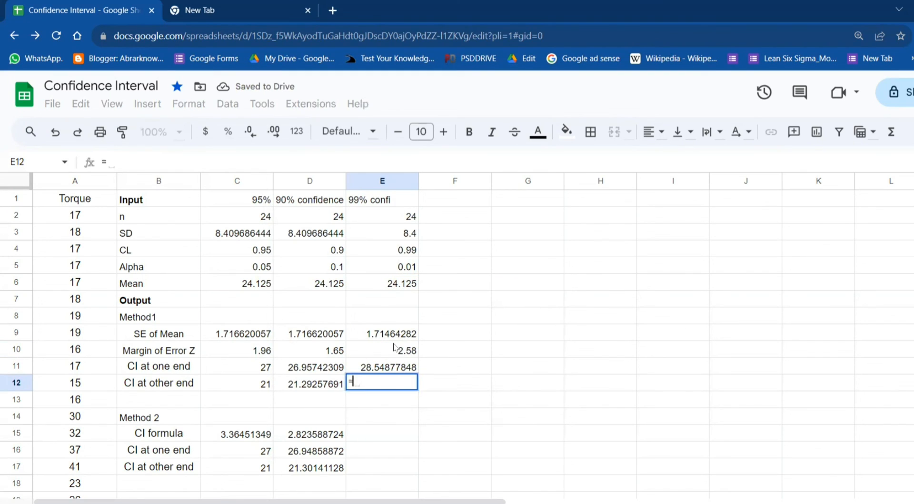
key(Tab)
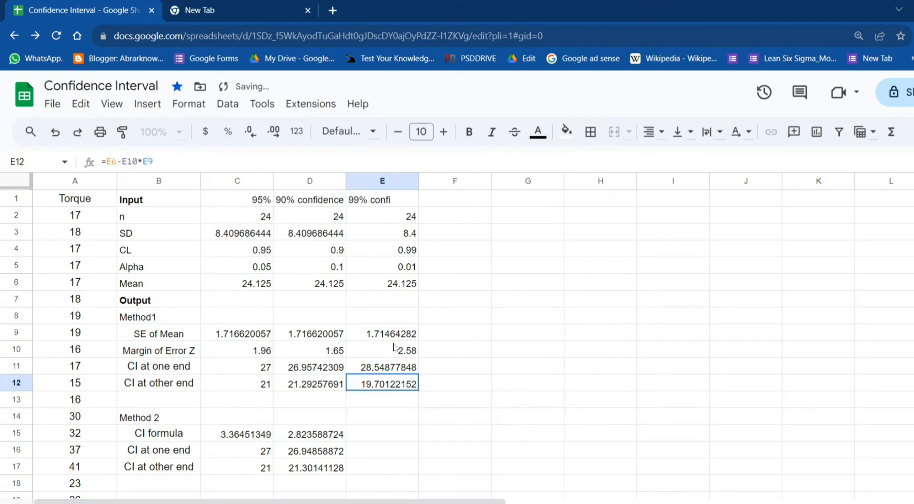
Reduce the decimals of the Method 1 CI ends in D11:E12 to whole numbers
click(378, 371)
drag(313, 368, 374, 385)
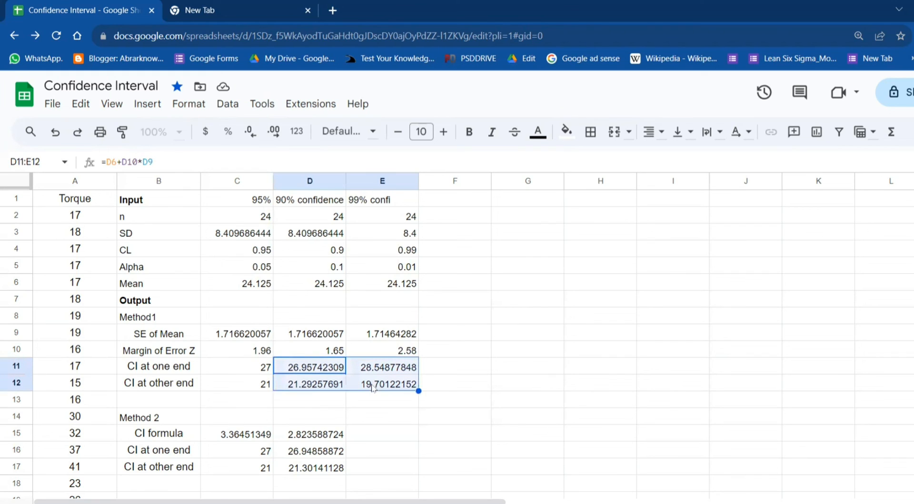
click(248, 135)
click(249, 136)
click(248, 135)
click(248, 136)
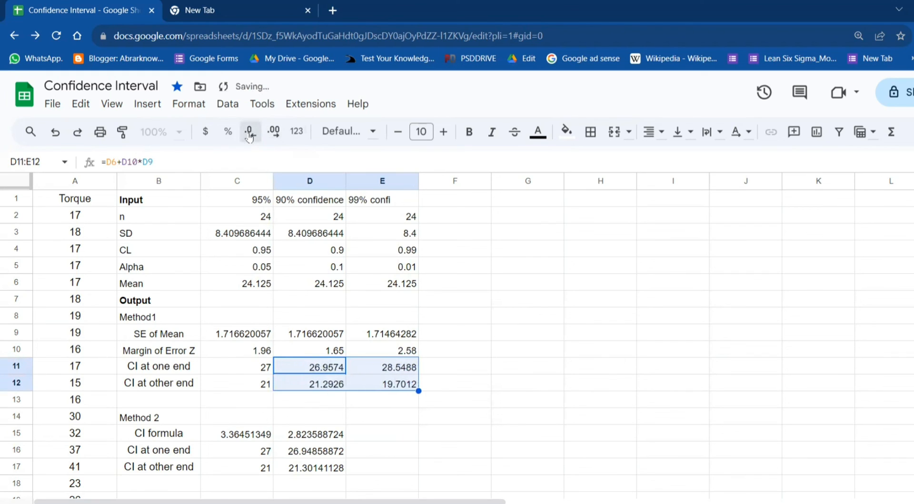
click(249, 135)
click(249, 136)
click(248, 135)
click(249, 136)
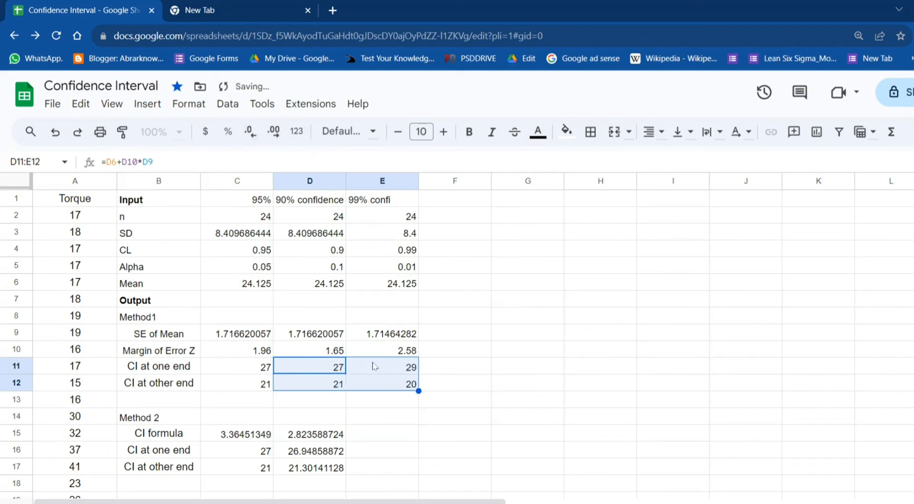
click(374, 383)
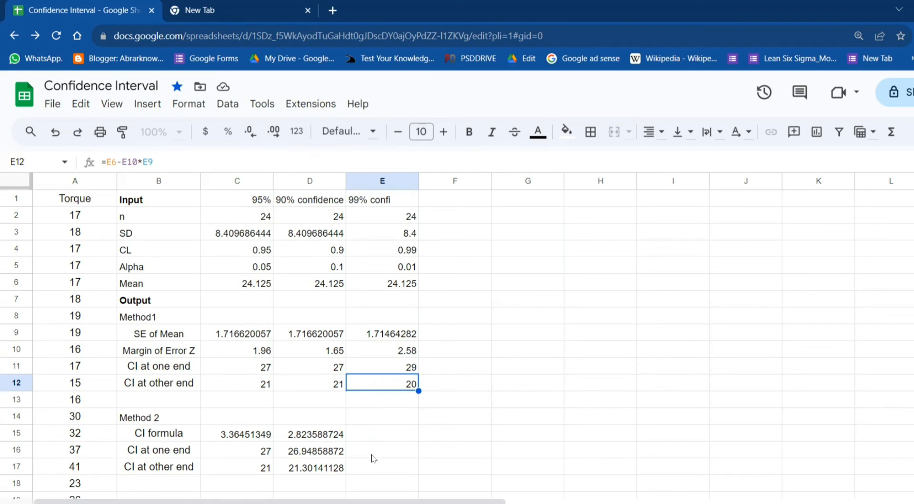
Calculate the Method 2 CI formula for 99% confidence in E15 with the suggested =confidence(E5,E3,E2)
click(374, 437)
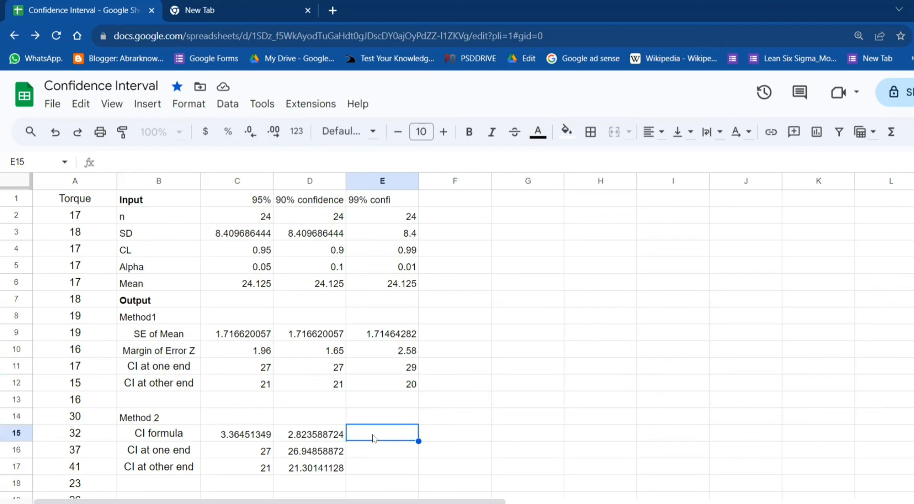
text(=co)
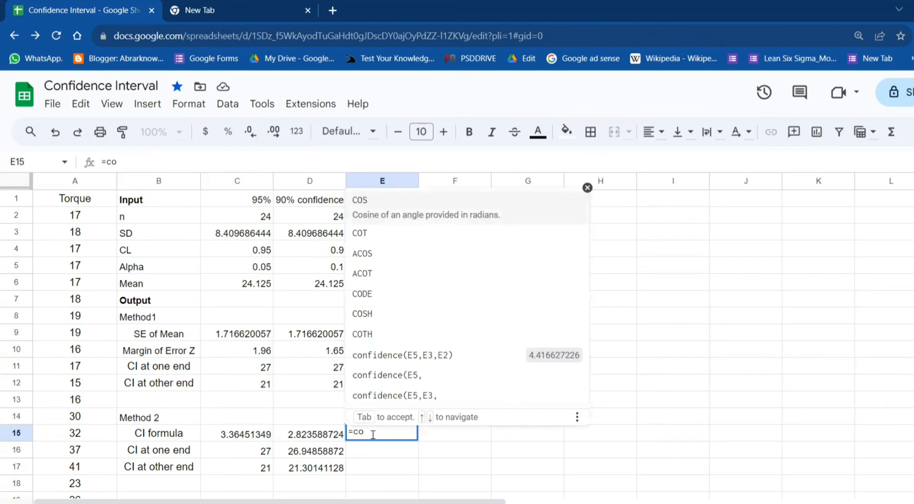
text(nf)
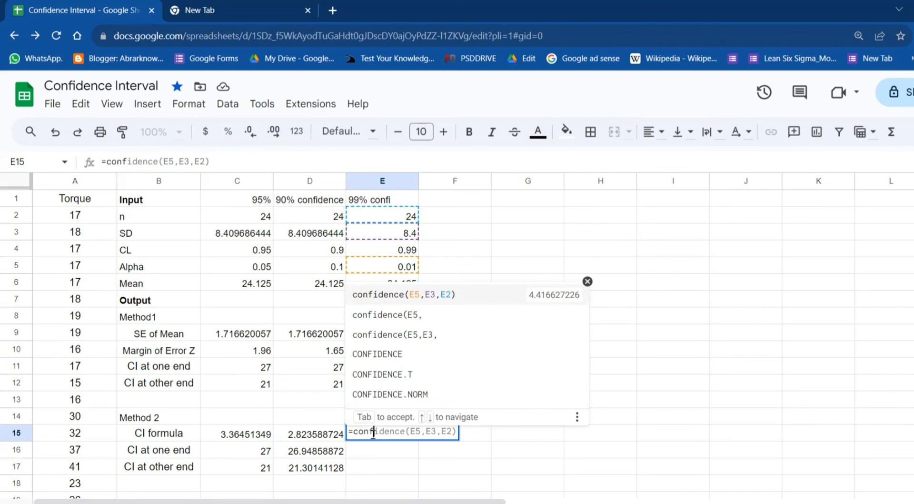
key(Tab)
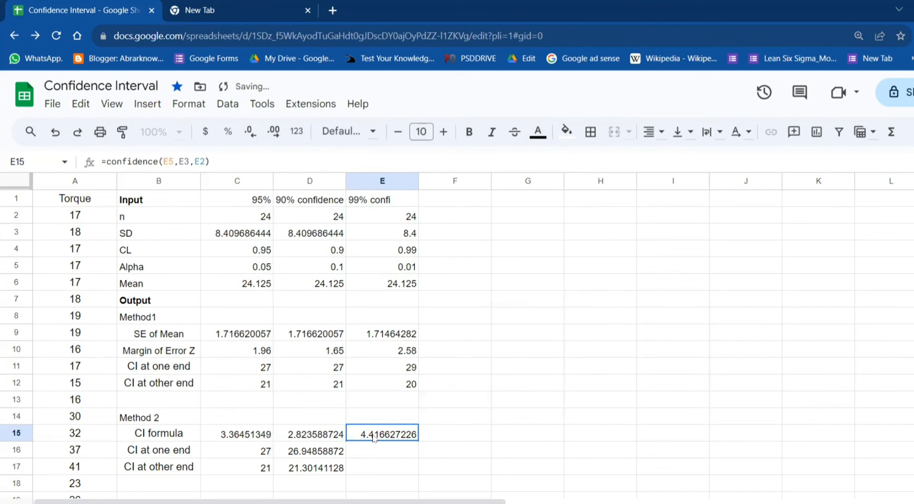
Calculate the Method 2 CI ends for 99% confidence with =E15+E6 in E16 and the suggested =E6-E15 in E17
click(375, 449)
text(=)
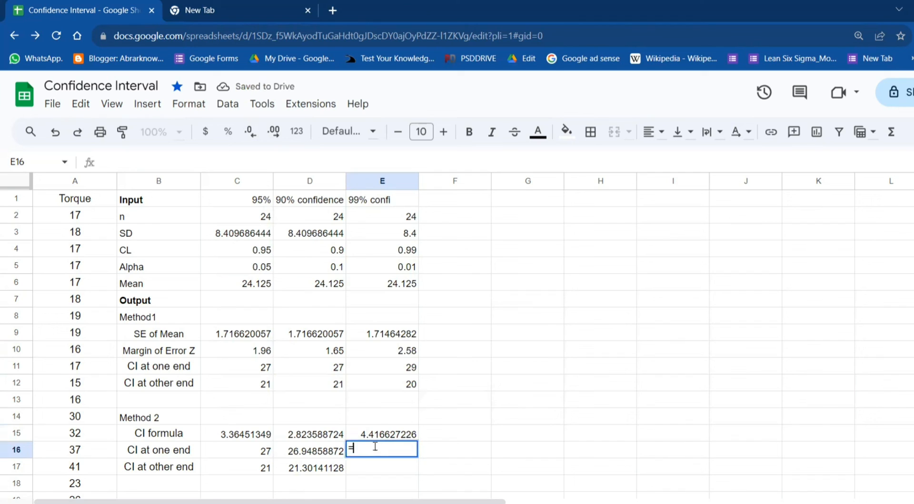
click(372, 431)
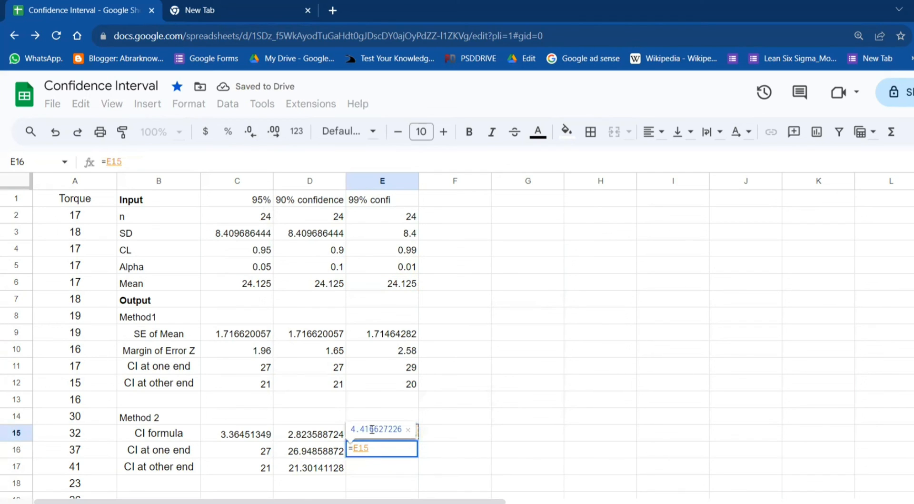
text(+)
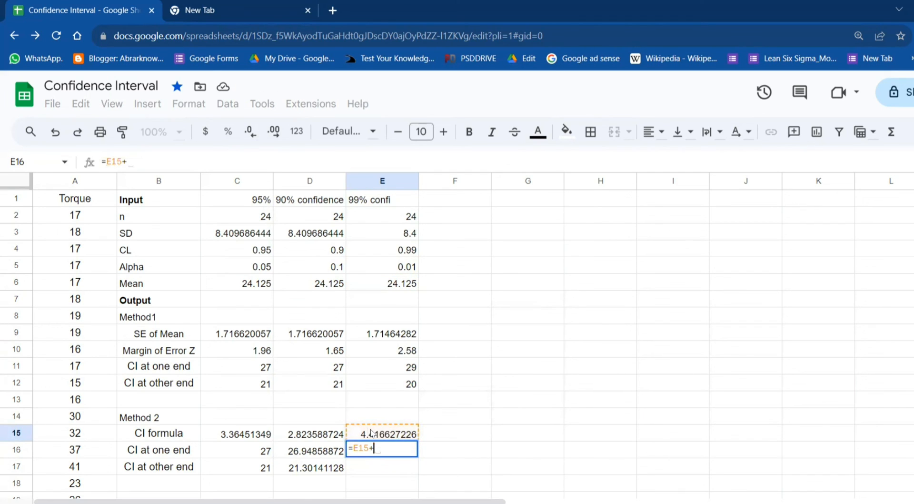
click(399, 284)
key(Return)
text(=)
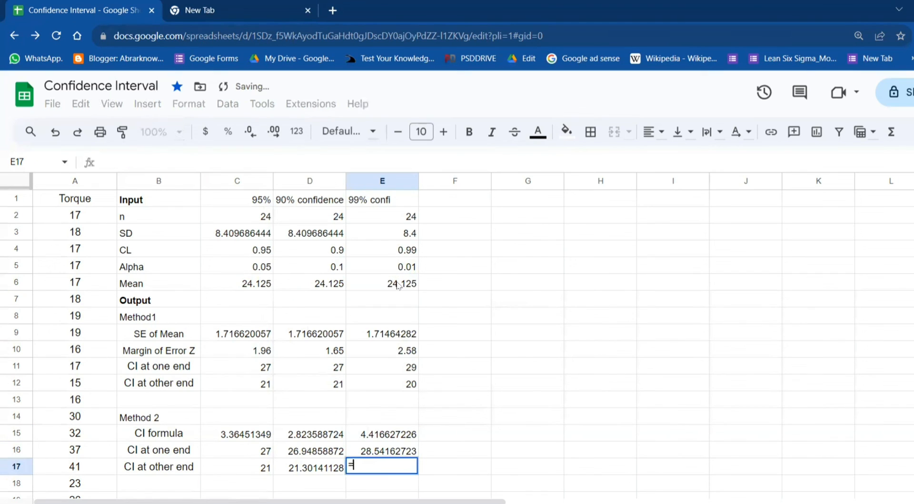
key(Tab)
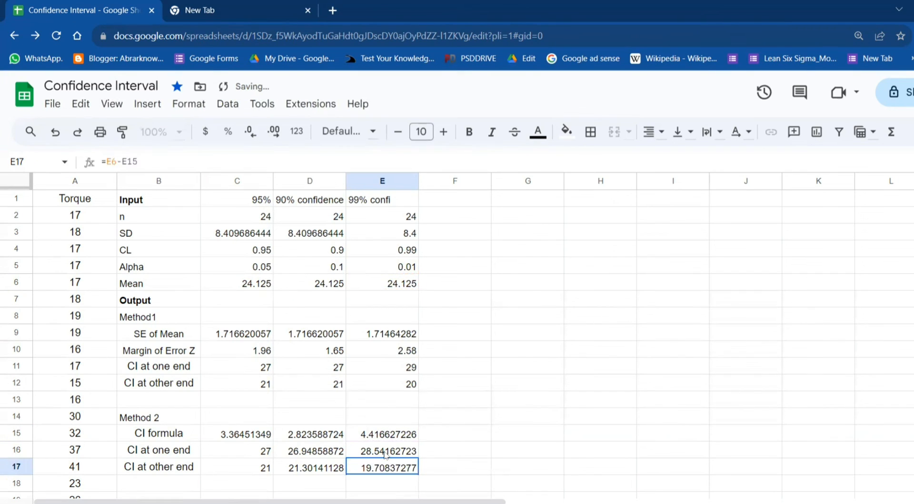
Reduce the decimals of the 99% Method 2 CI ends in E16:E17 to whole numbers
click(384, 453)
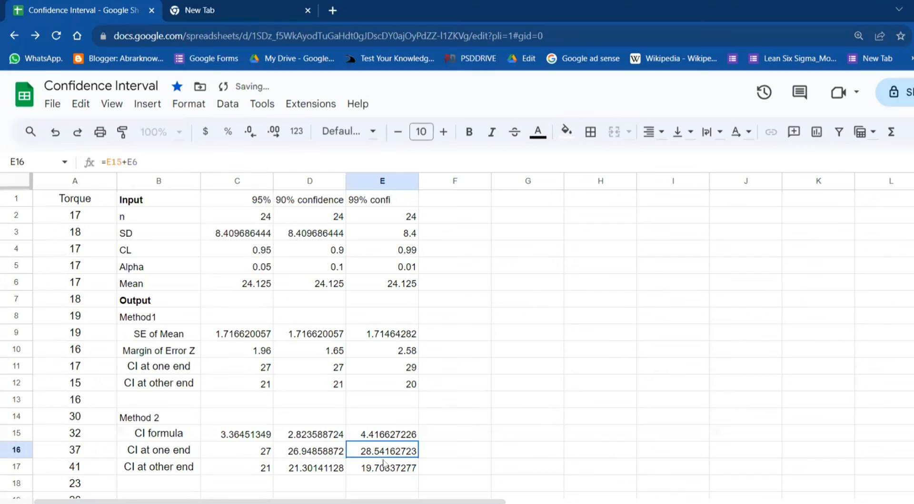
shift+click(384, 467)
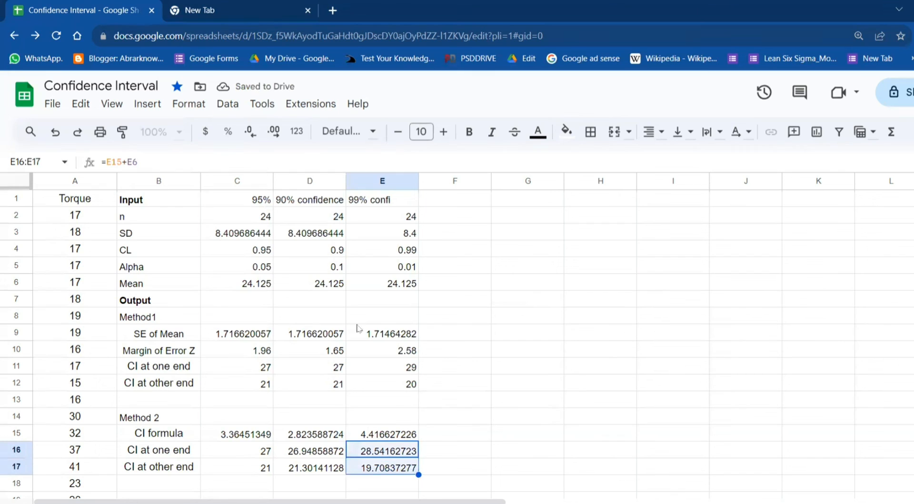
click(251, 135)
click(251, 135)
click(251, 135)
click(251, 135)
click(250, 135)
click(251, 135)
click(251, 135)
click(251, 136)
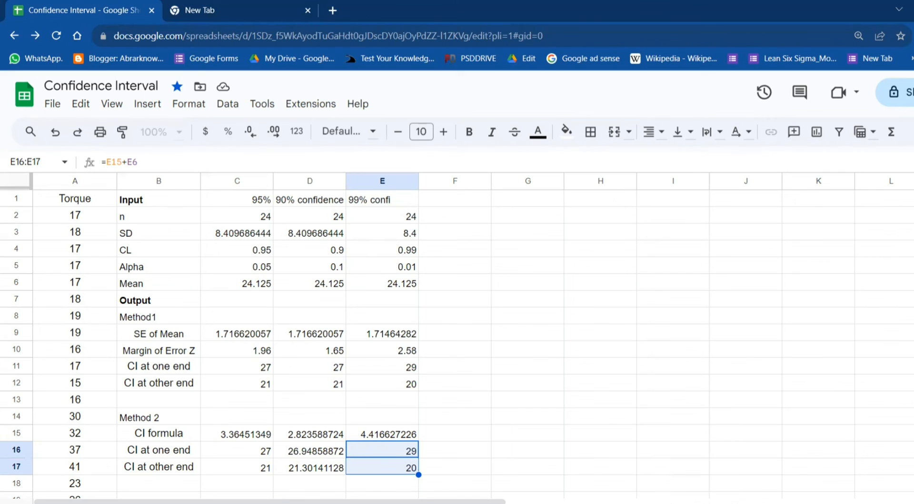
Switch to Snipping Tool to check the z-scores for the desired confidence levels, and return to the spreadsheet
mouse_move(704, 503)
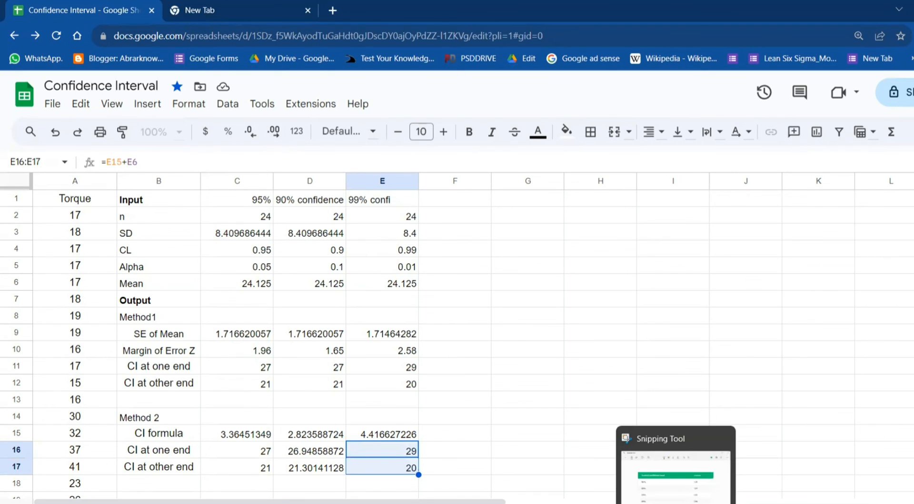
click(676, 490)
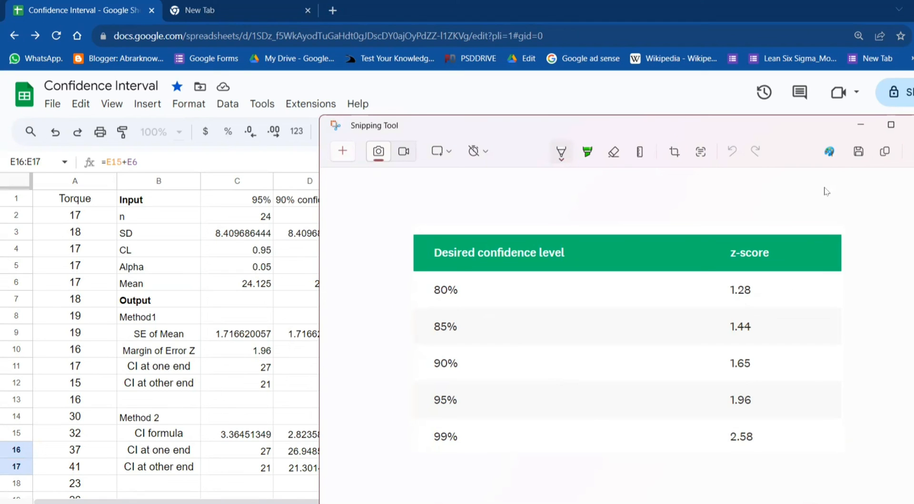
click(861, 121)
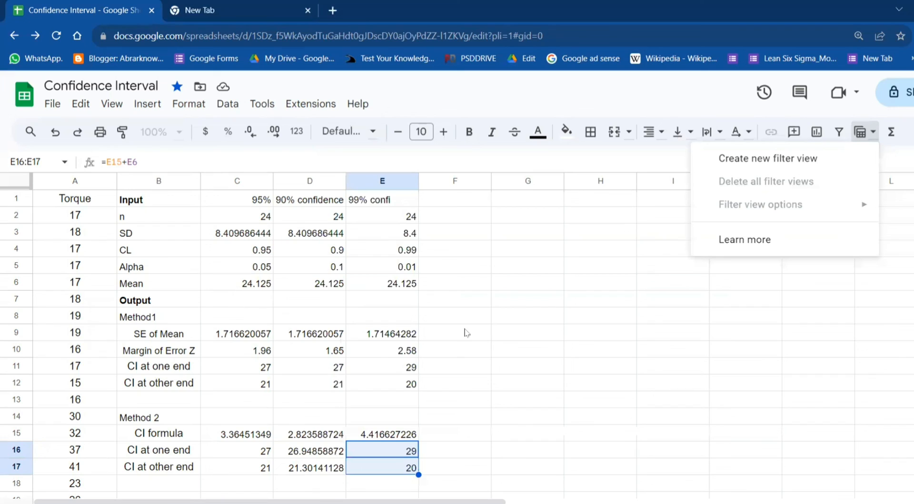
key(Escape)
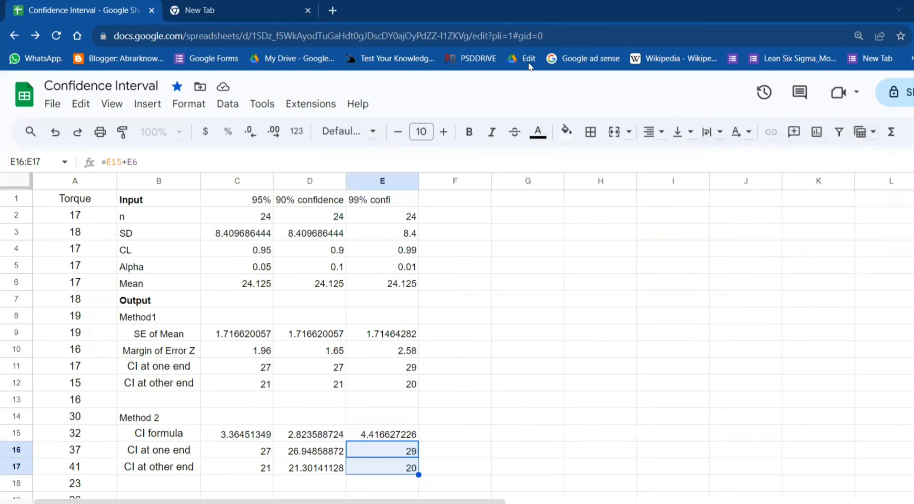